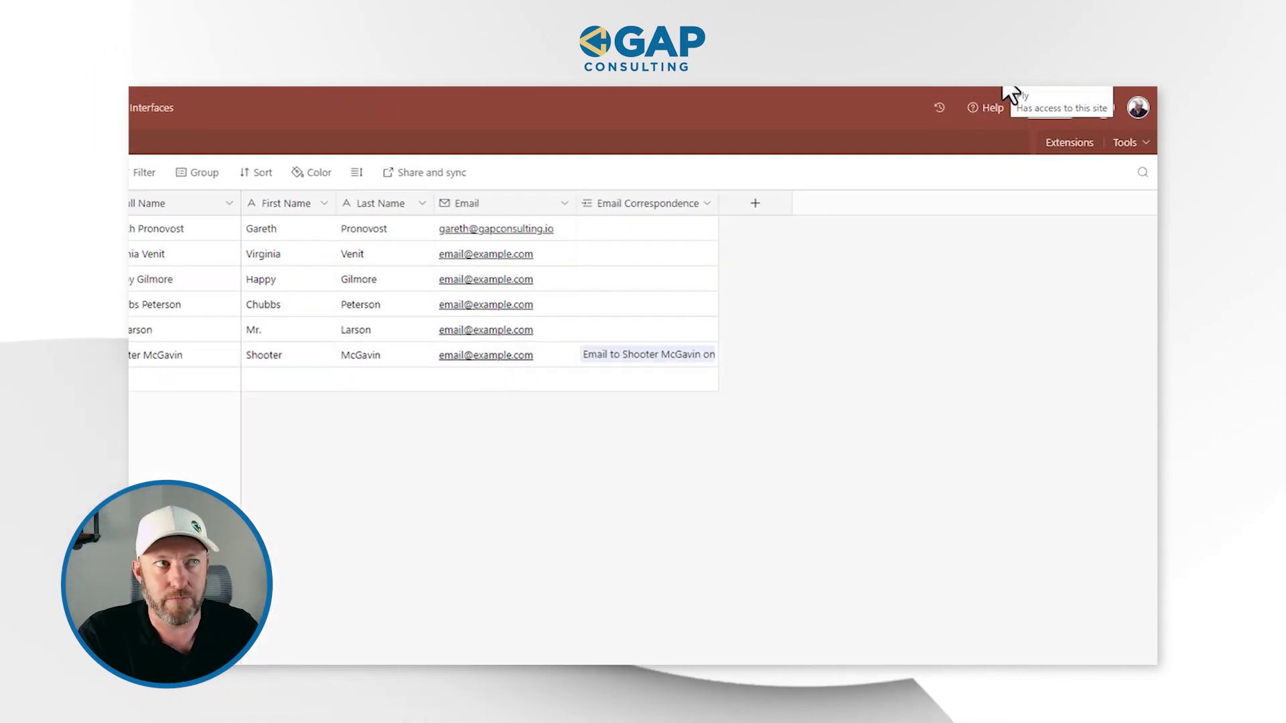
- Open the first contact's record in the Contacts table and start creating a Ply add-on for Airtable
{"action": "left_click", "coordinate": [1010, 94]}
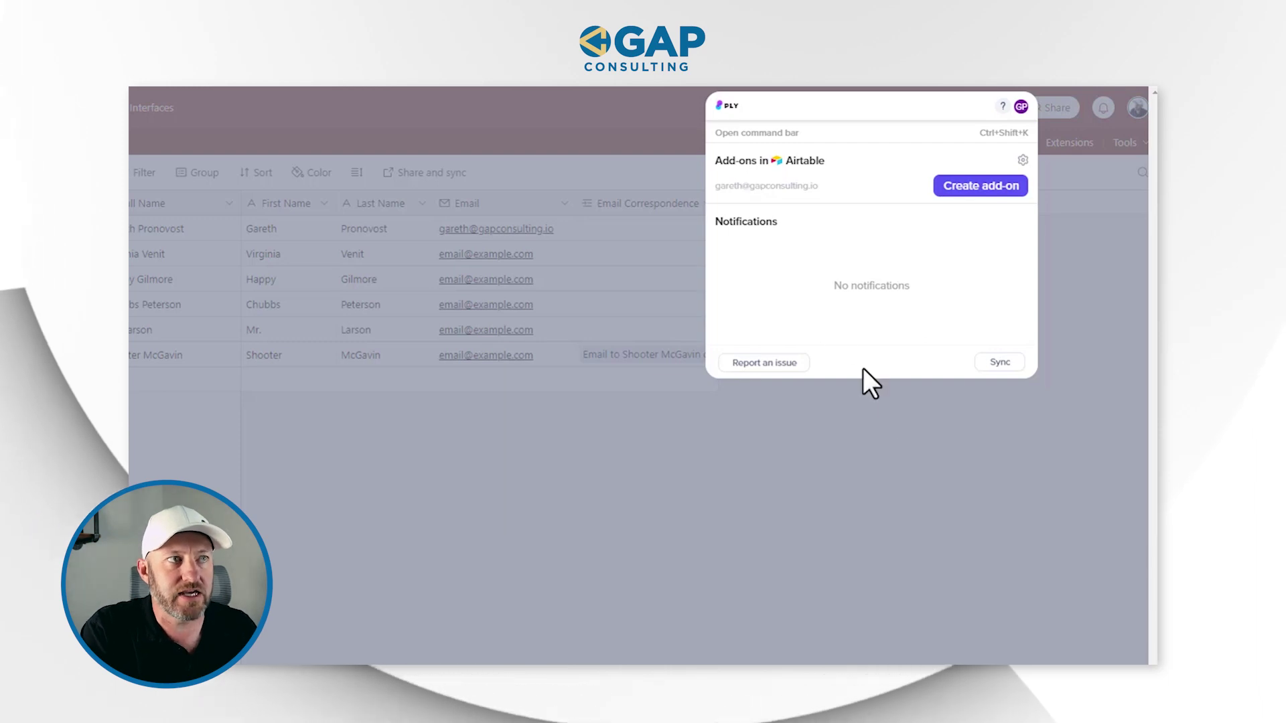
{"action": "left_click", "coordinate": [900, 422]}
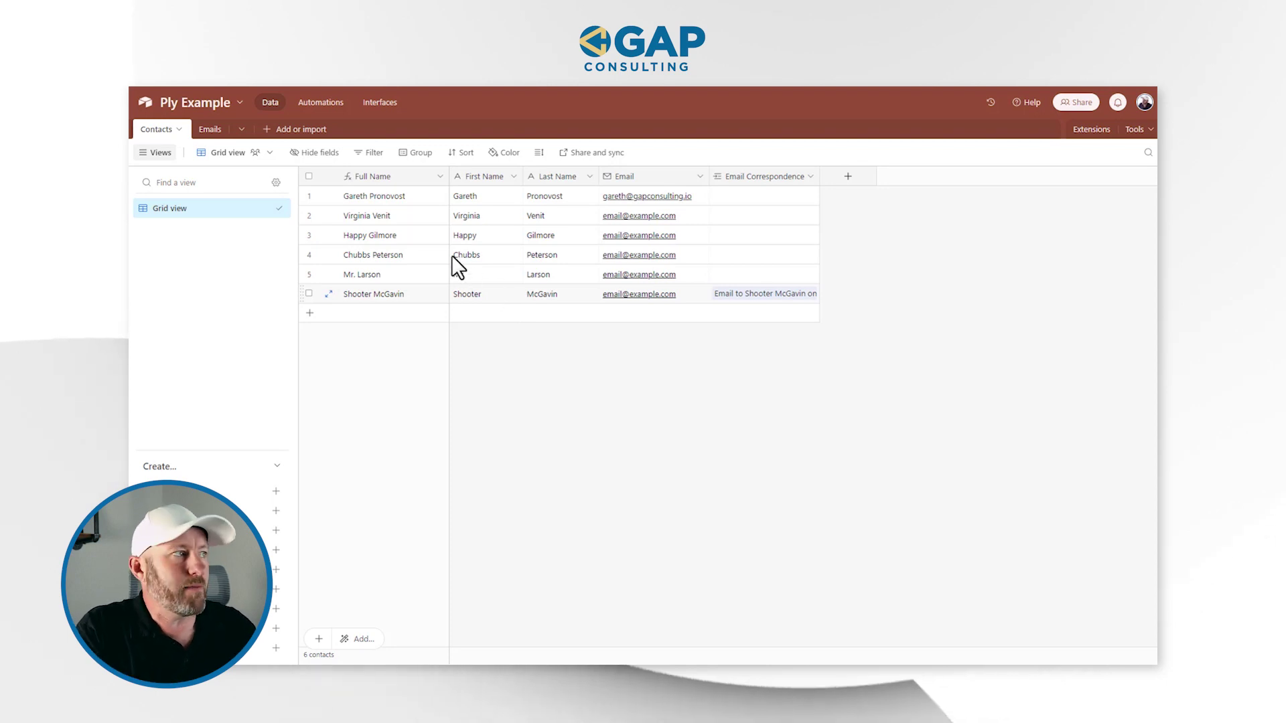
{"action": "left_click", "coordinate": [329, 197]}
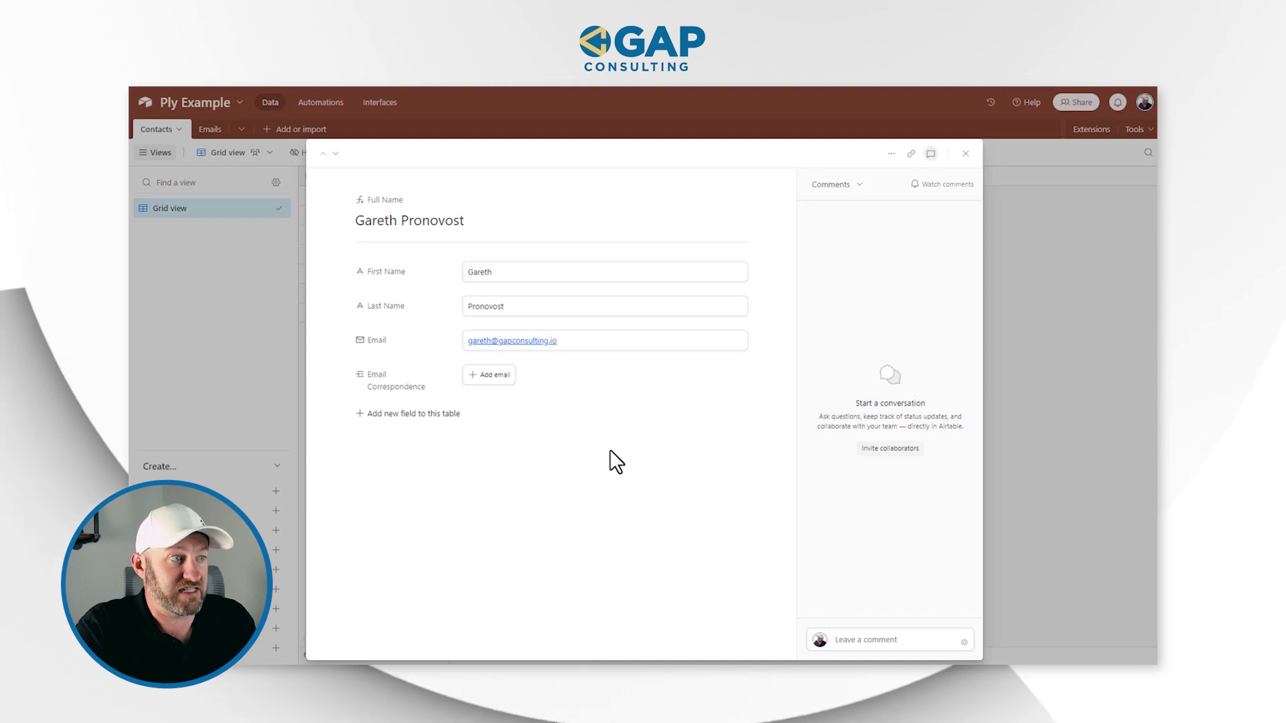
{"action": "left_click", "coordinate": [1039, 86]}
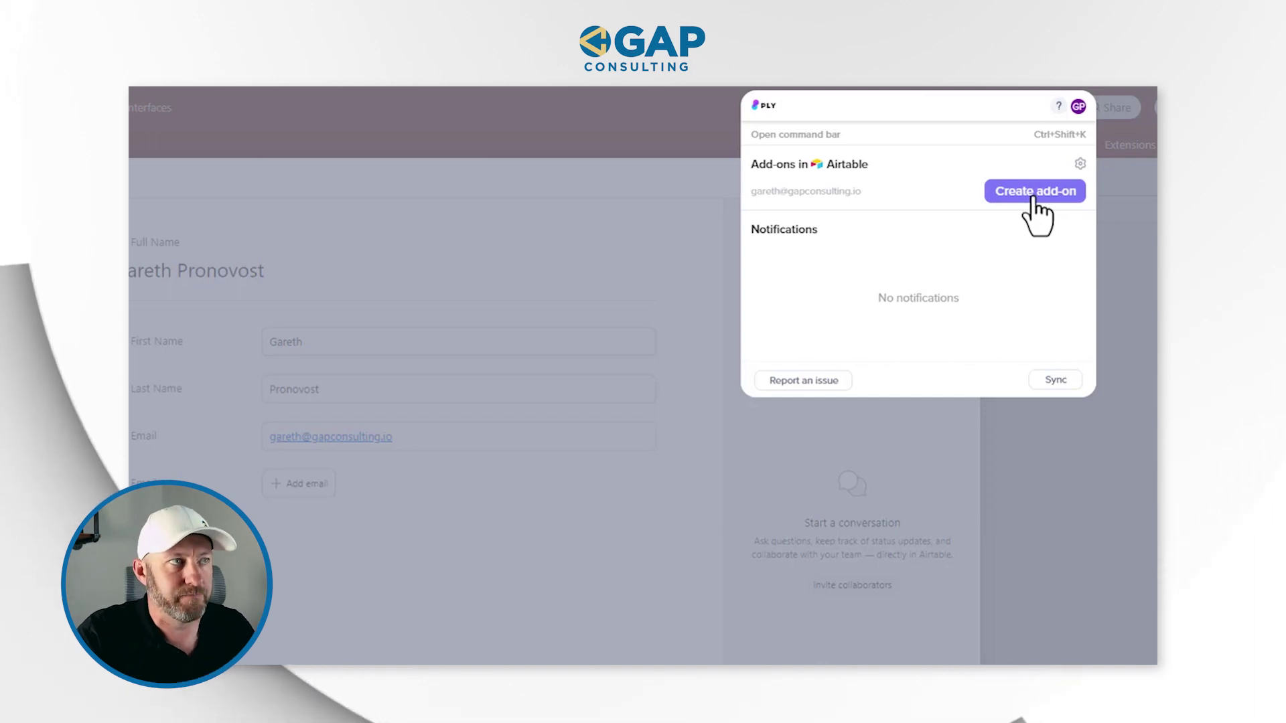
{"action": "left_click", "coordinate": [1034, 201]}
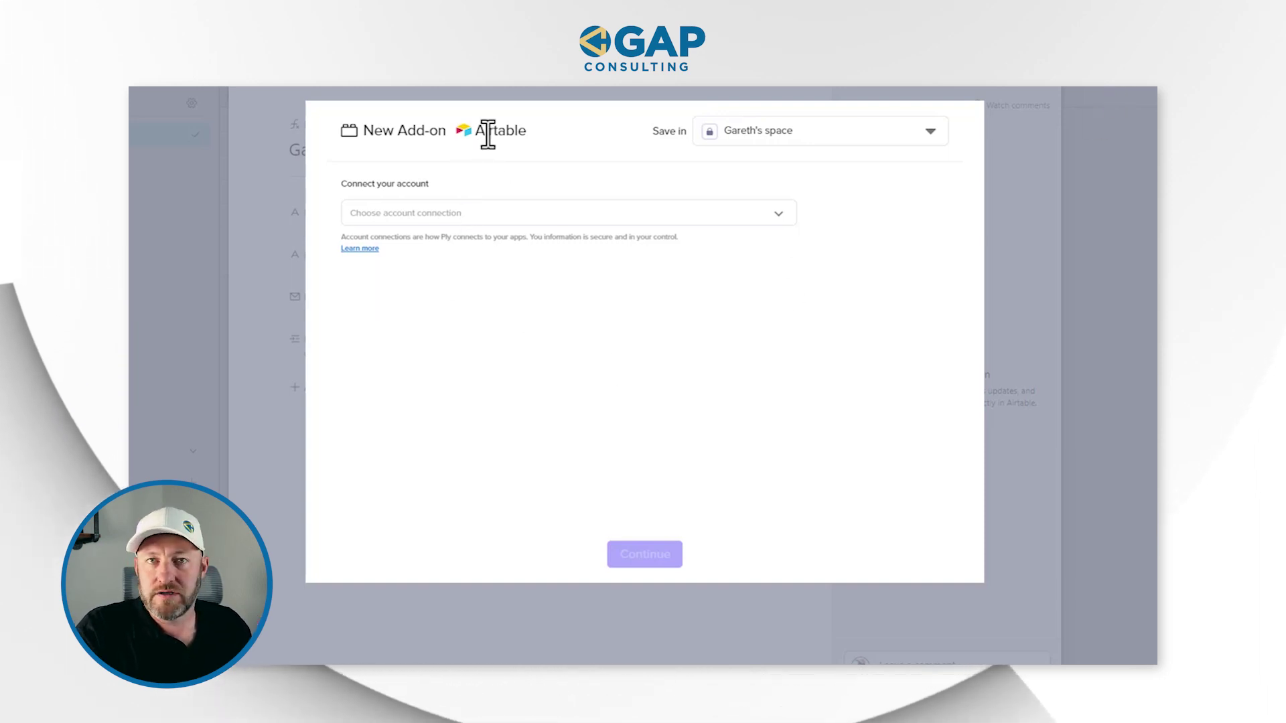
- Connect a new Airtable account to the add-on, granting Ply access to the Ply Example base only
{"action": "left_click", "coordinate": [415, 218]}
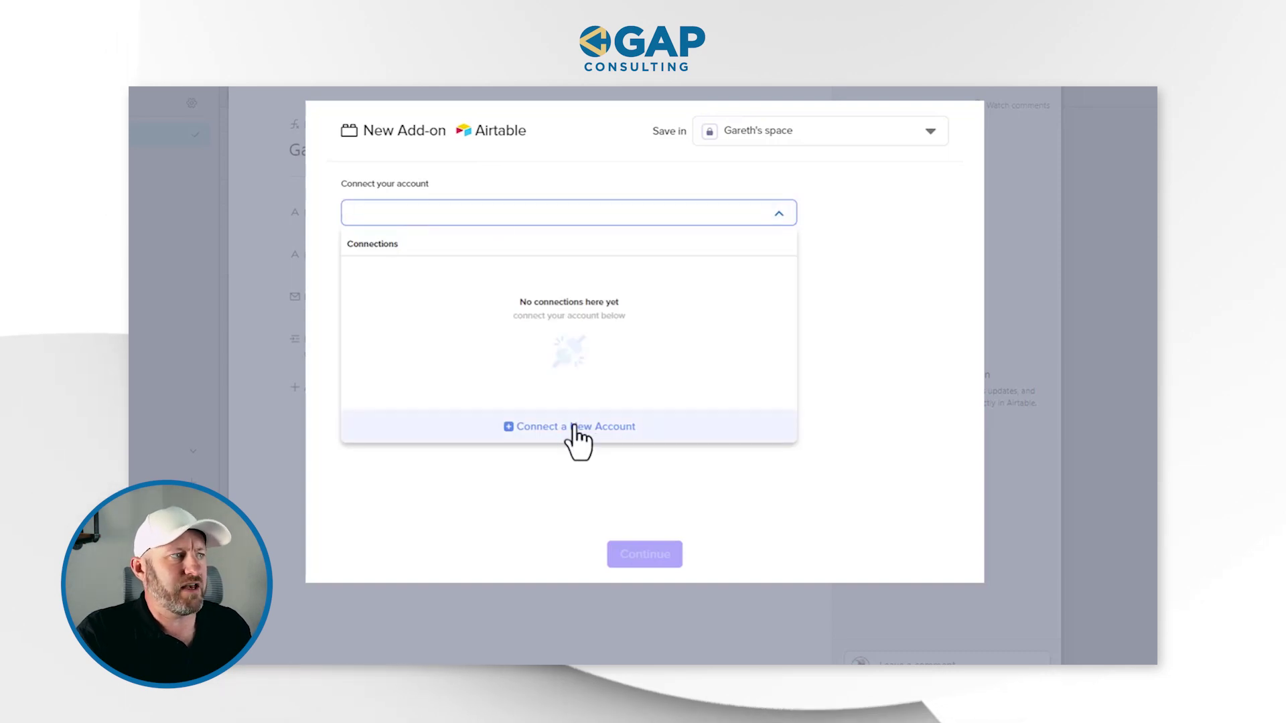
{"action": "left_click", "coordinate": [574, 427]}
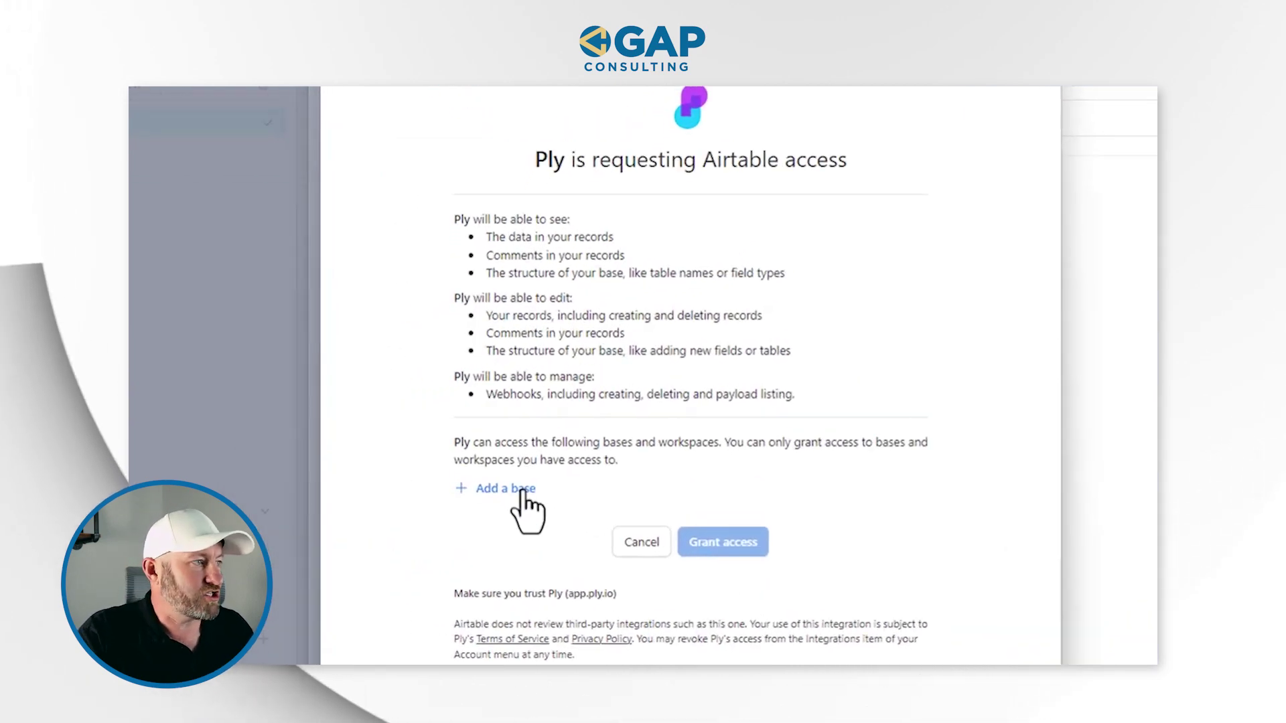
{"action": "left_click", "coordinate": [522, 489]}
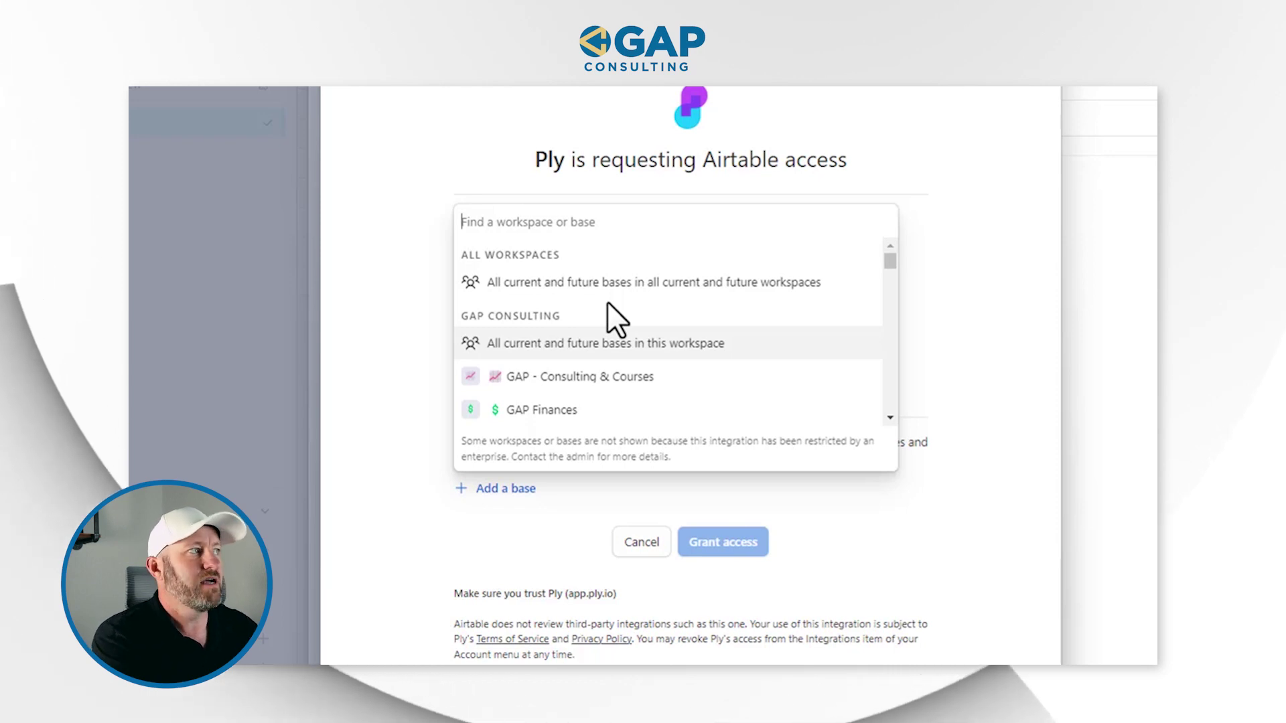
{"action": "type", "text": "ply"}
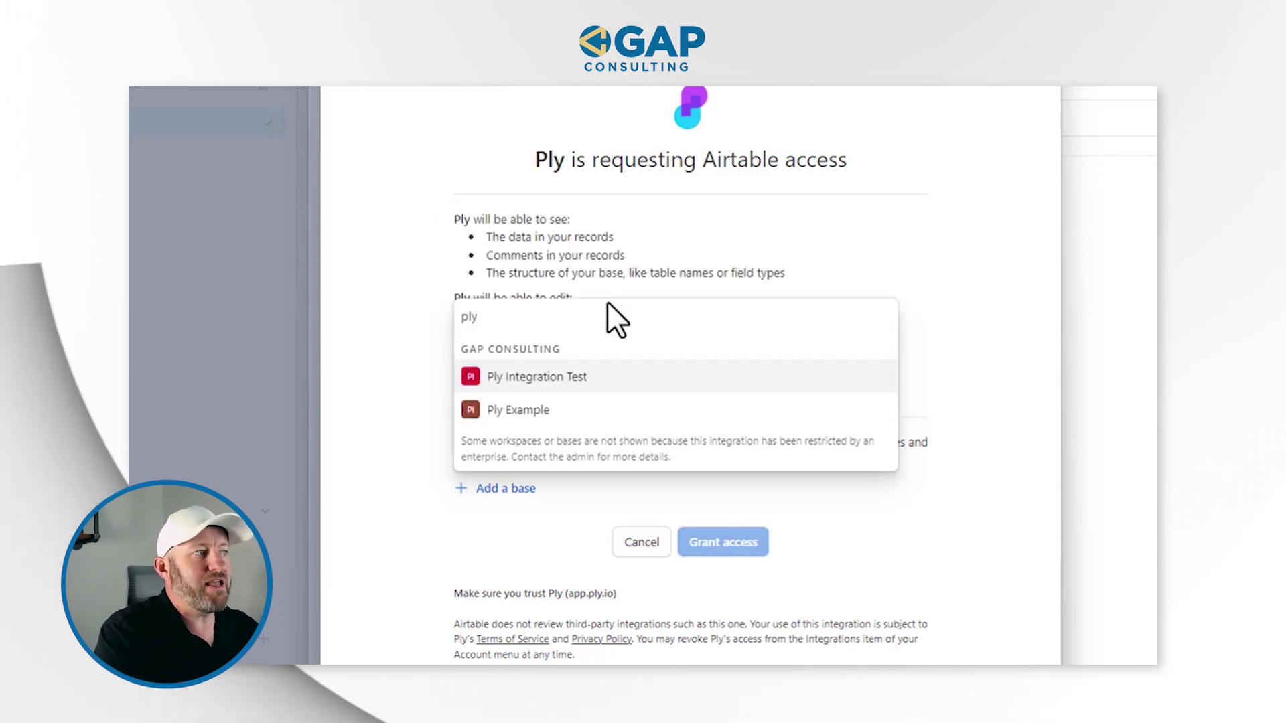
{"action": "left_click", "coordinate": [566, 412]}
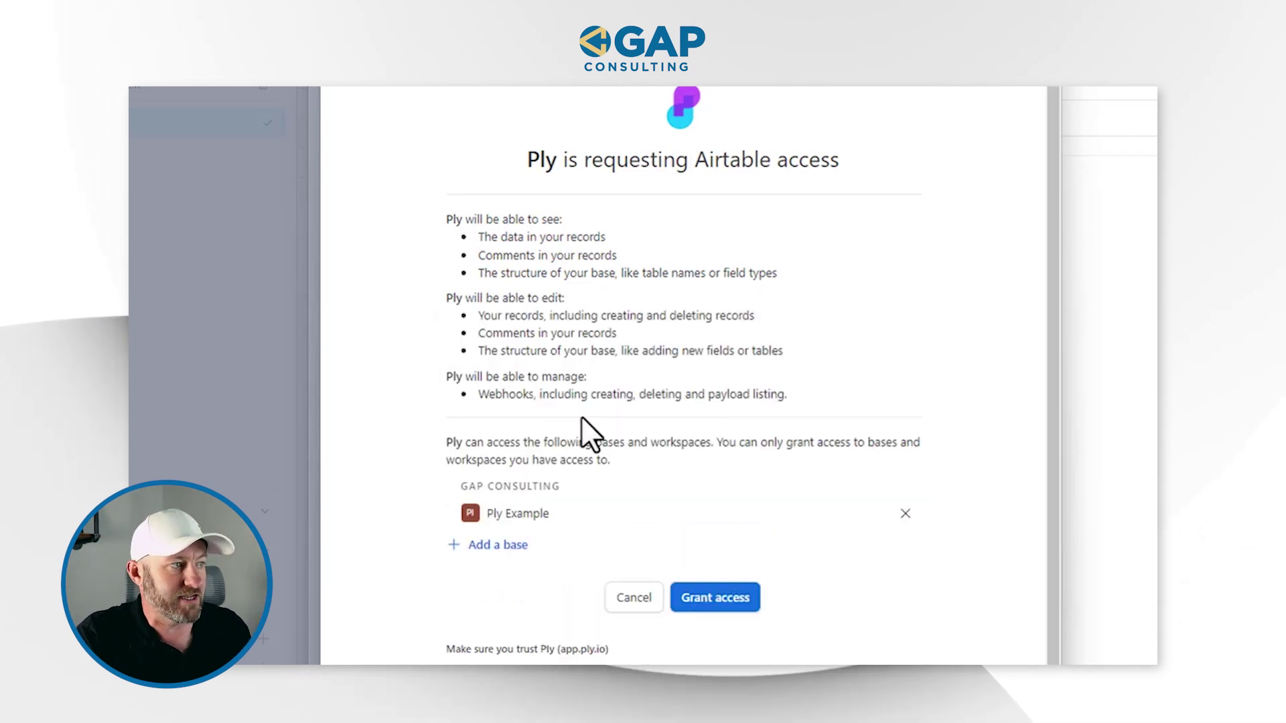
{"action": "left_click", "coordinate": [716, 600]}
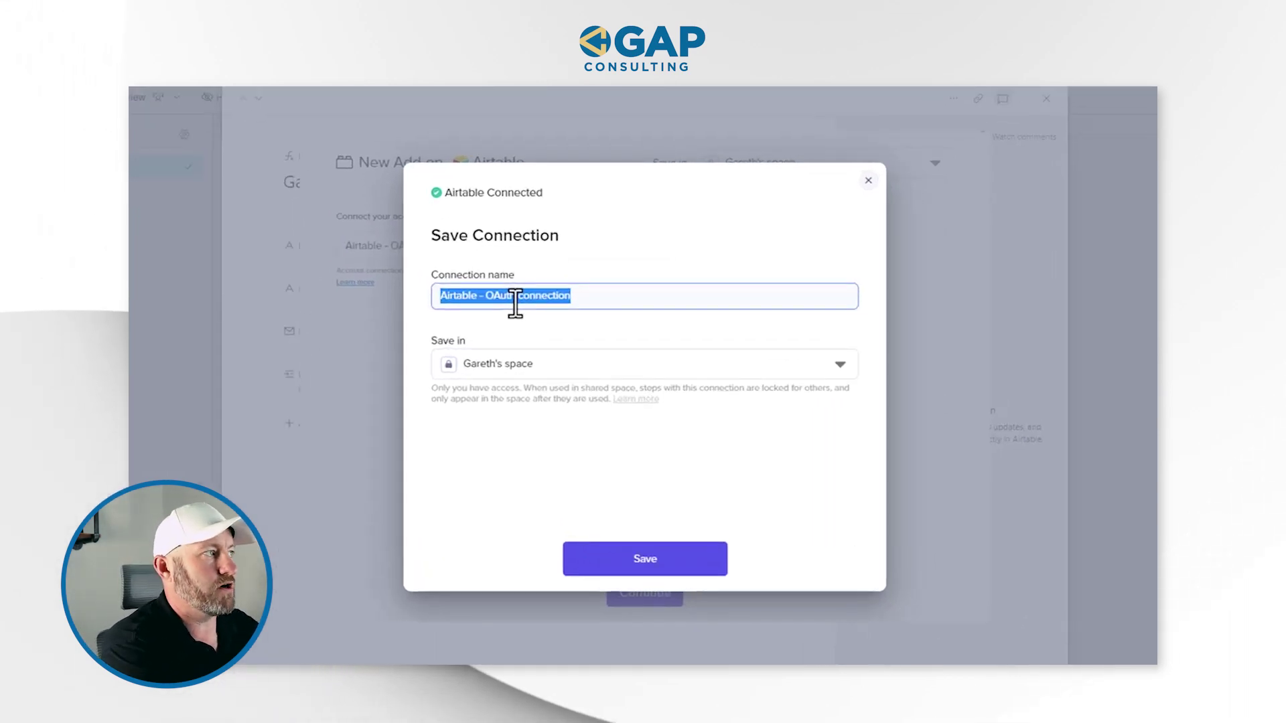
- Name the connection "Ply Example for Email Automation" and save it in the personal space
{"action": "type", "text": "xample"}
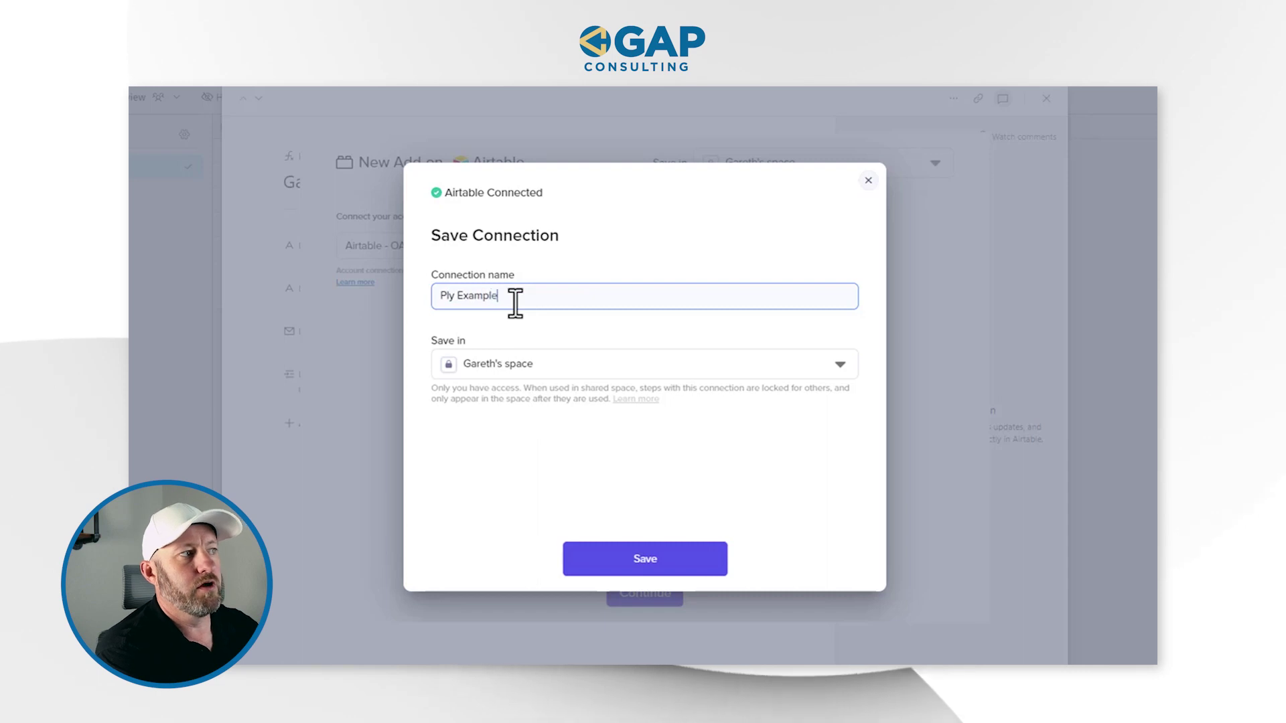
{"action": "type", "text": " for Email A"}
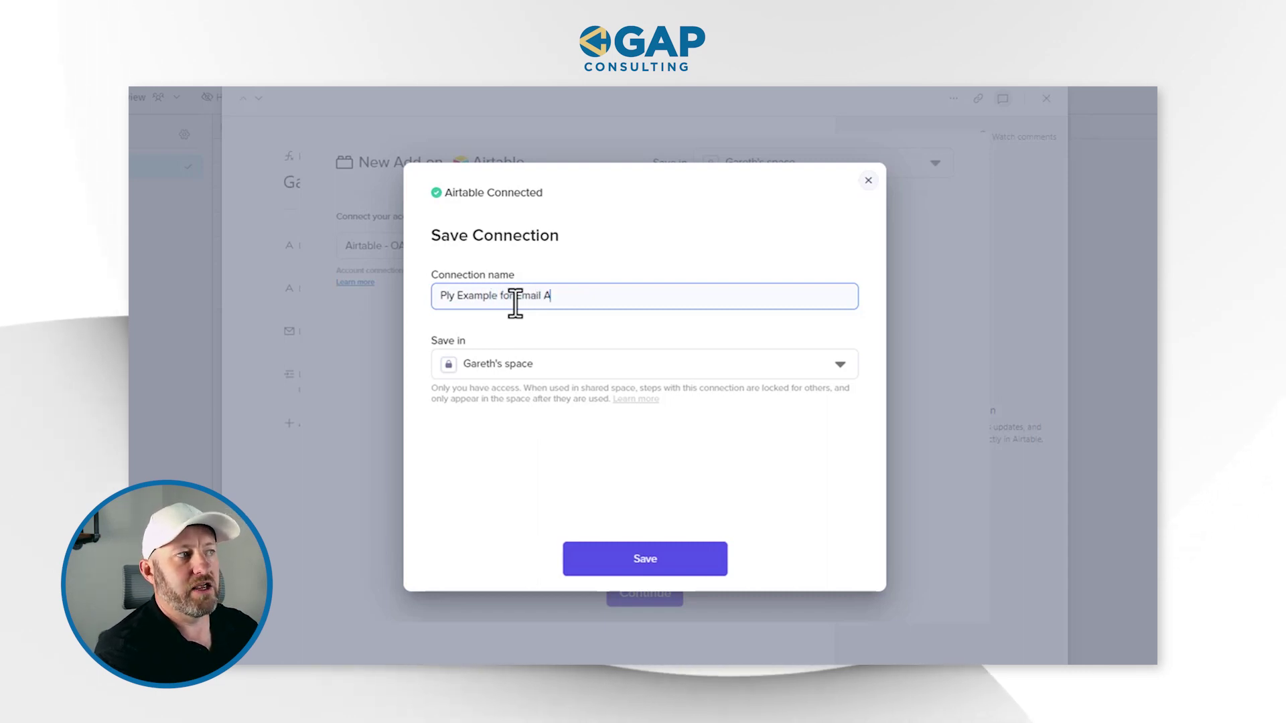
{"action": "type", "text": "utomation"}
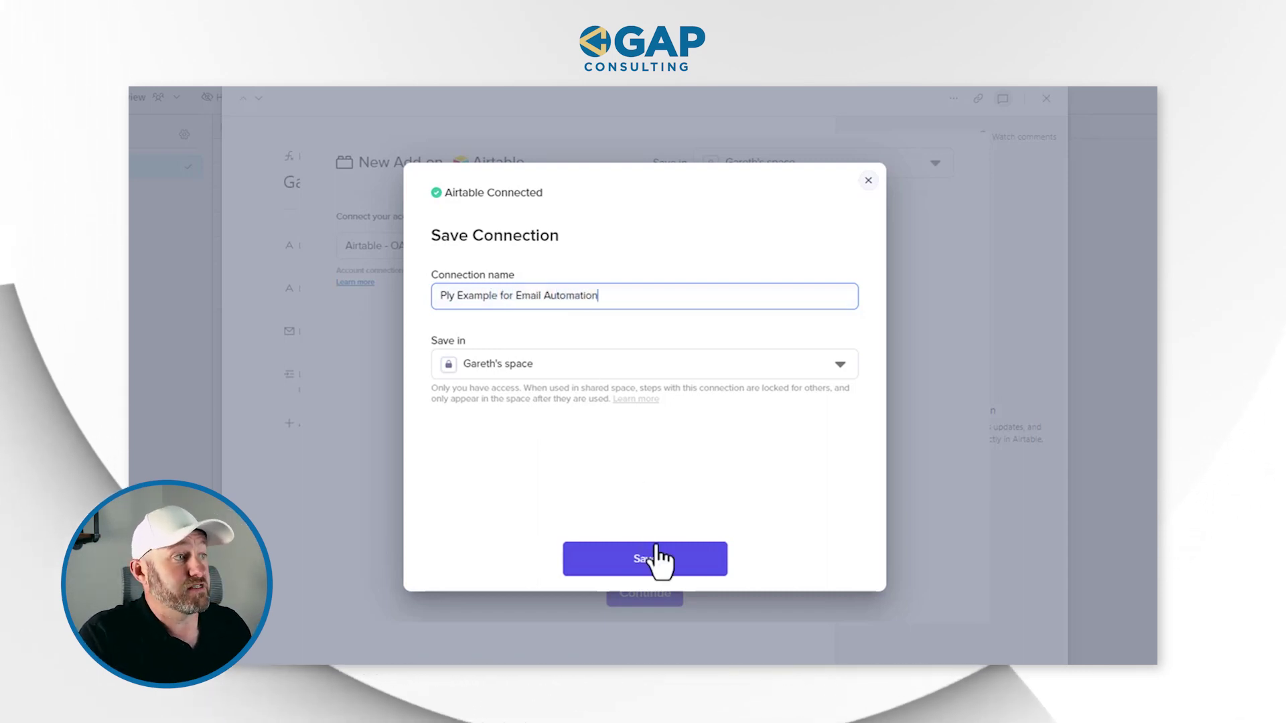
{"action": "left_click", "coordinate": [653, 558]}
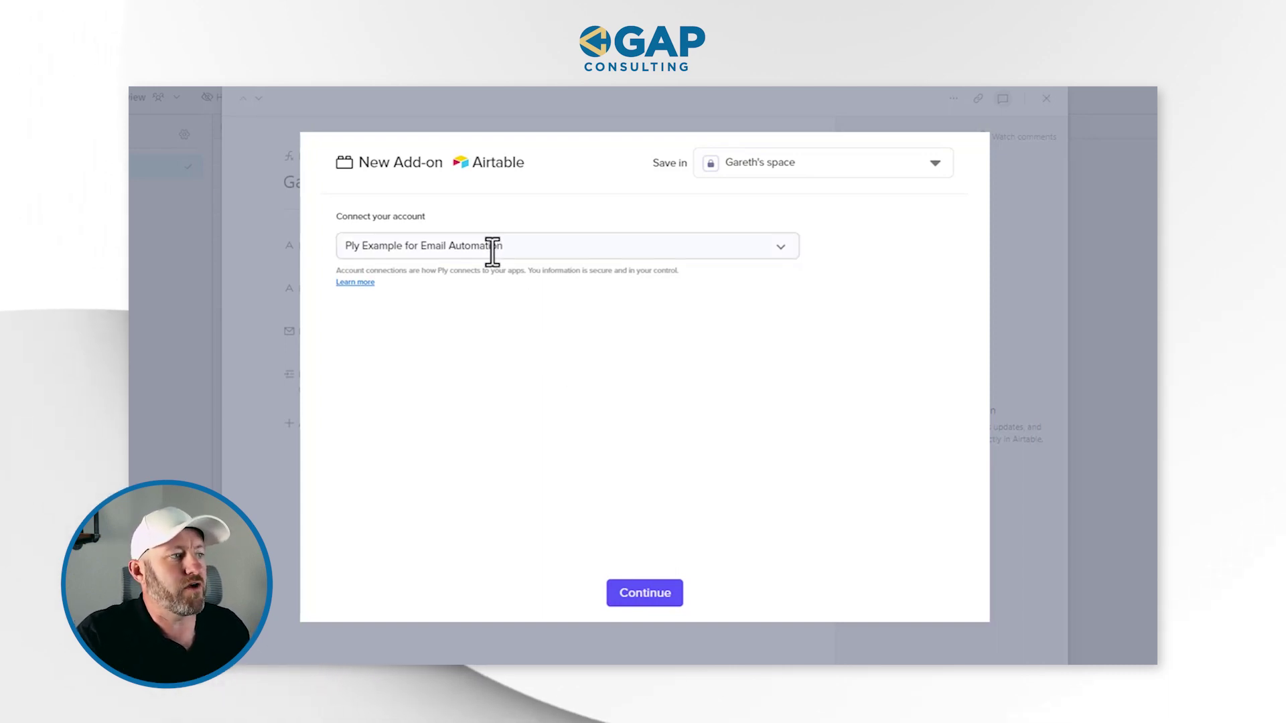
- Set the add-on as a button in records for the Ply Example base's Contacts table, and create the button from the open record
{"action": "left_click", "coordinate": [649, 597]}
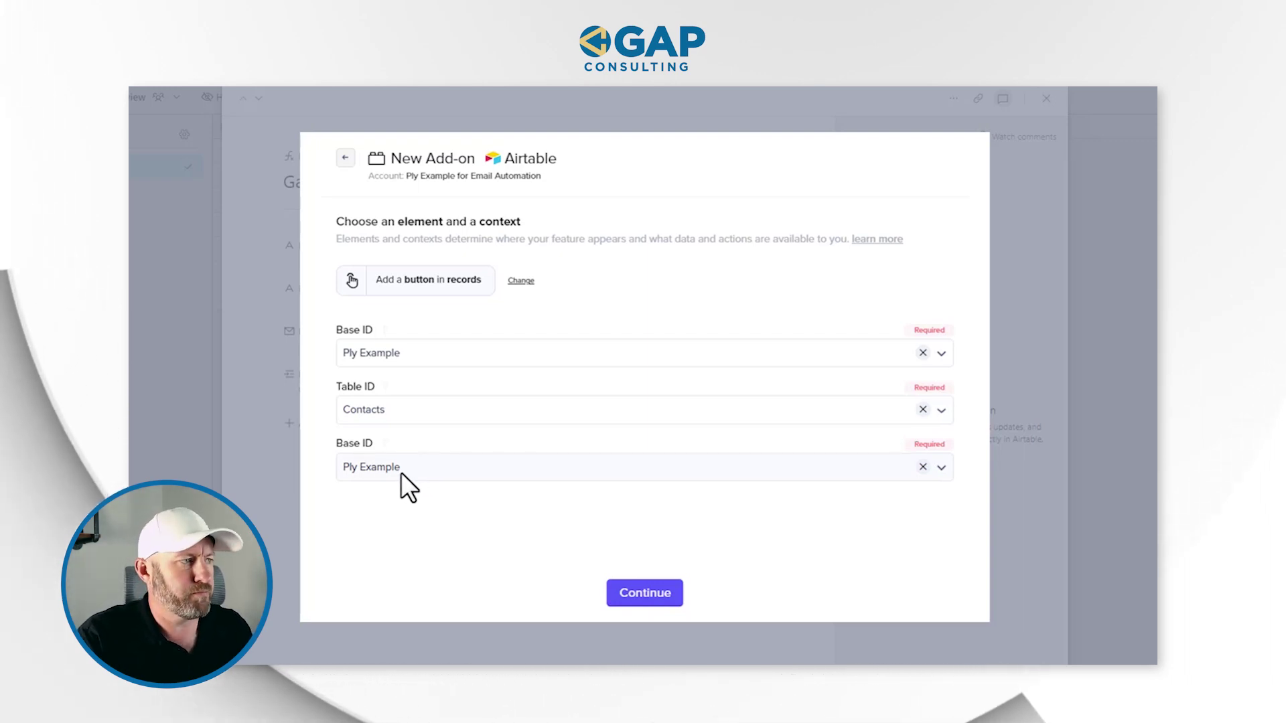
{"action": "left_click", "coordinate": [645, 593]}
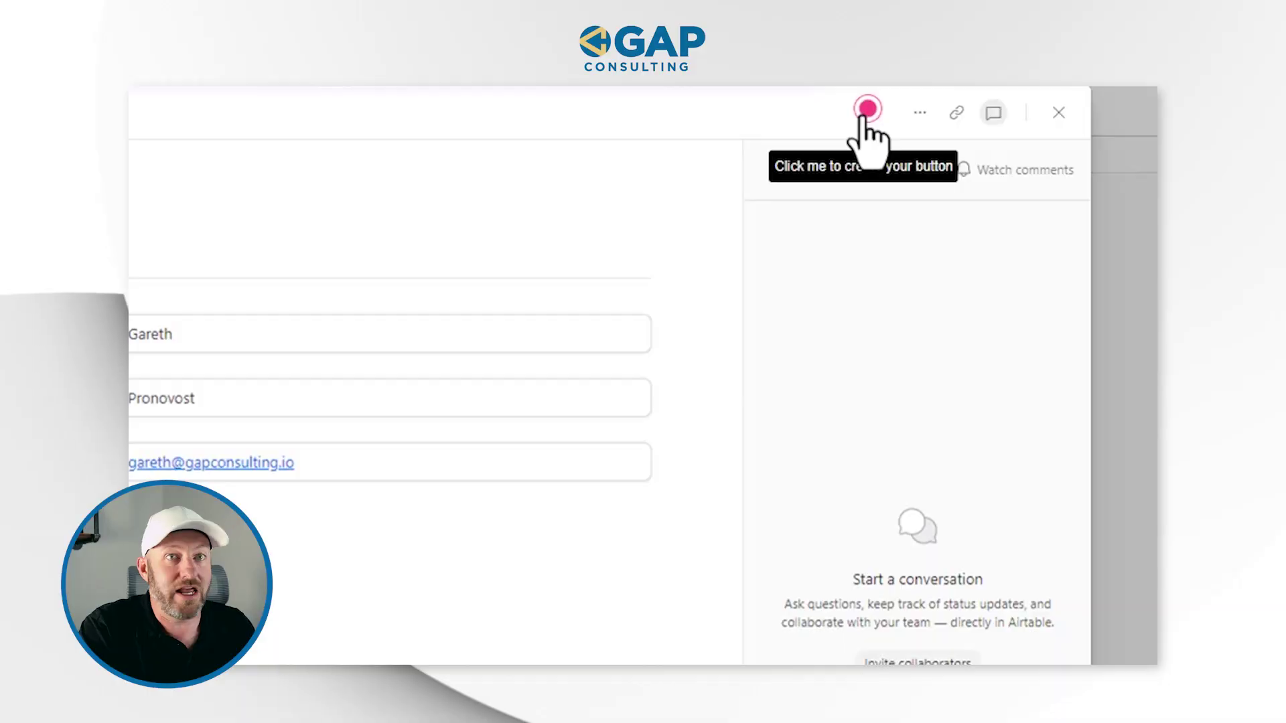
{"action": "left_click", "coordinate": [868, 109]}
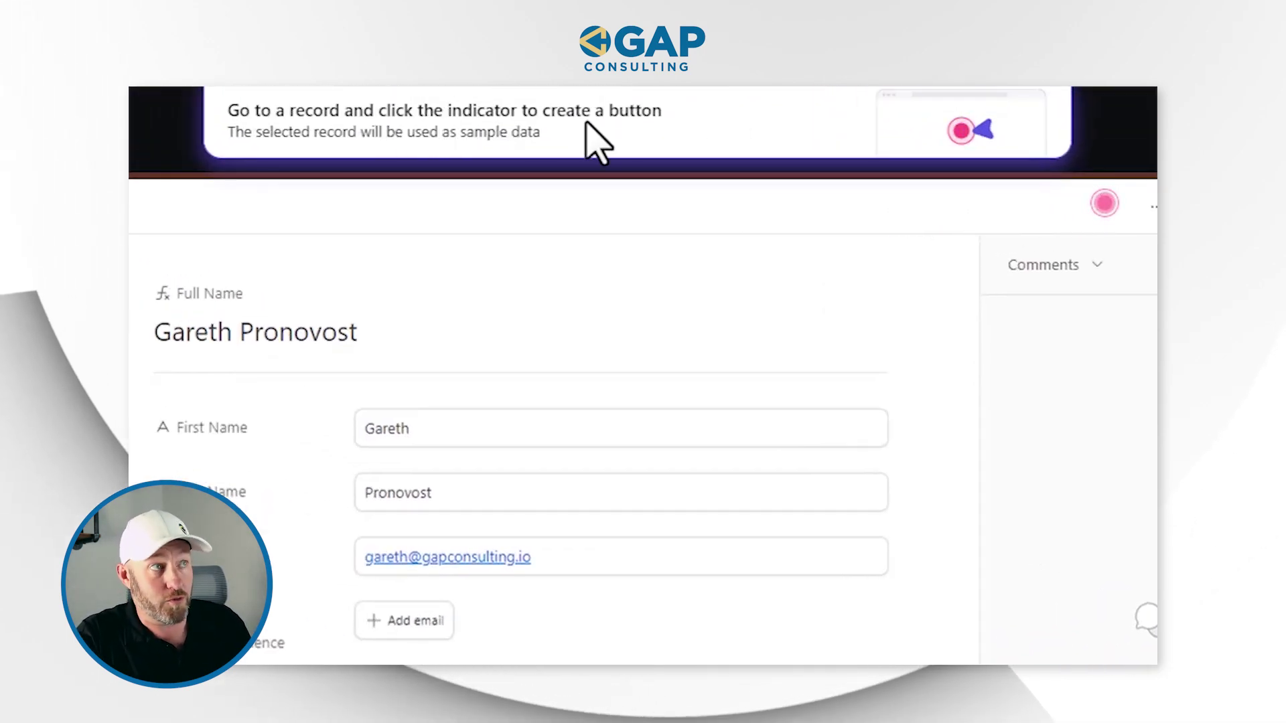
{"action": "left_click", "coordinate": [909, 204]}
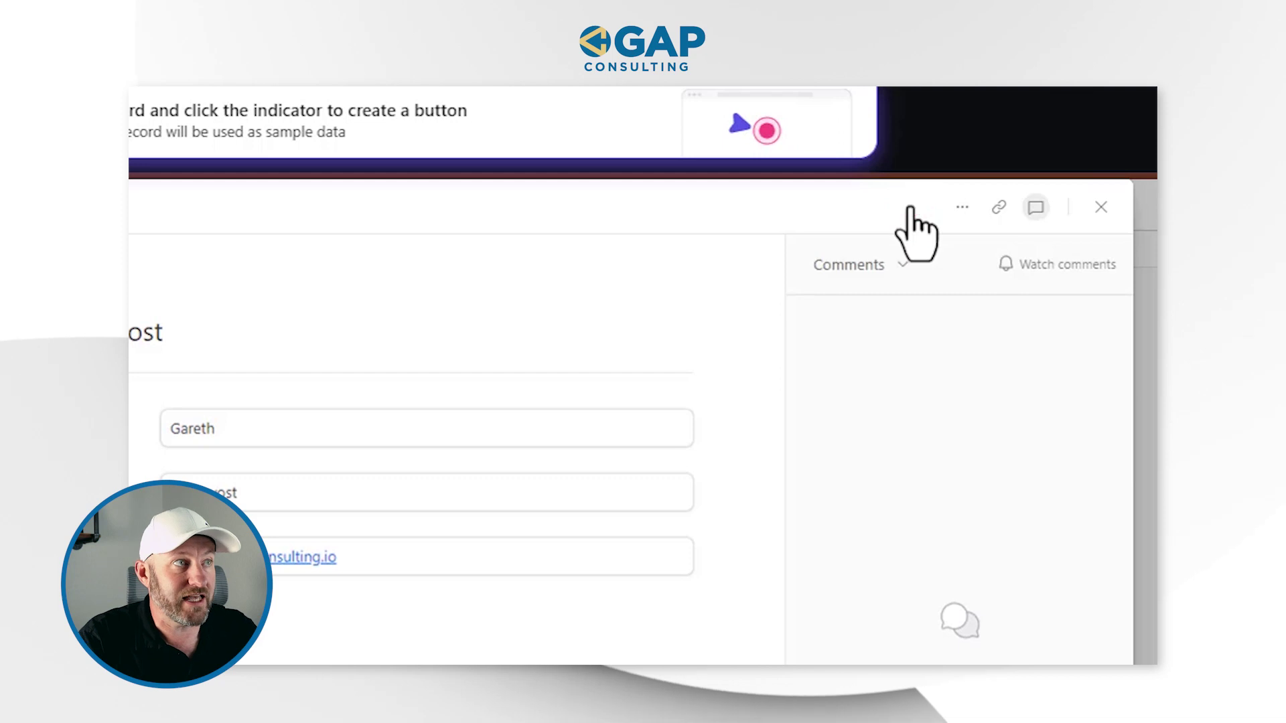
{"action": "left_click", "coordinate": [910, 129]}
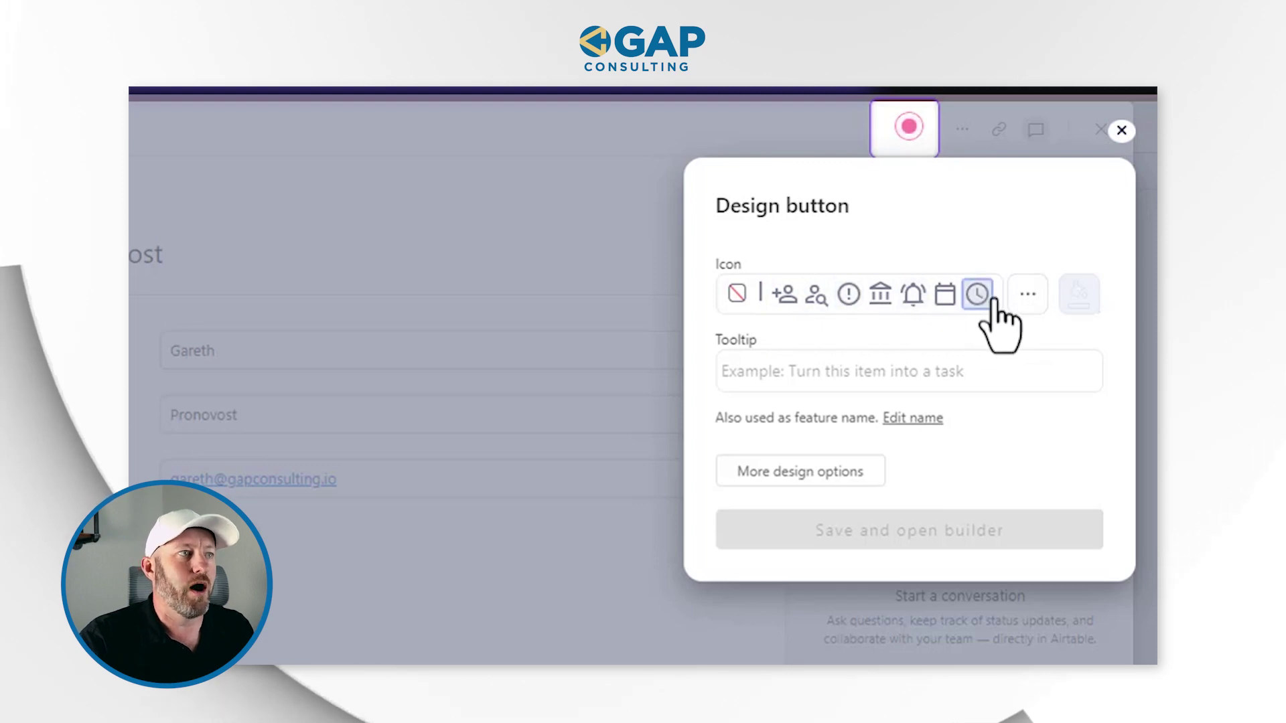
- Give the button the envelope-with-pencil icon and set the icon colour to #0067AC
{"action": "left_click", "coordinate": [1028, 293]}
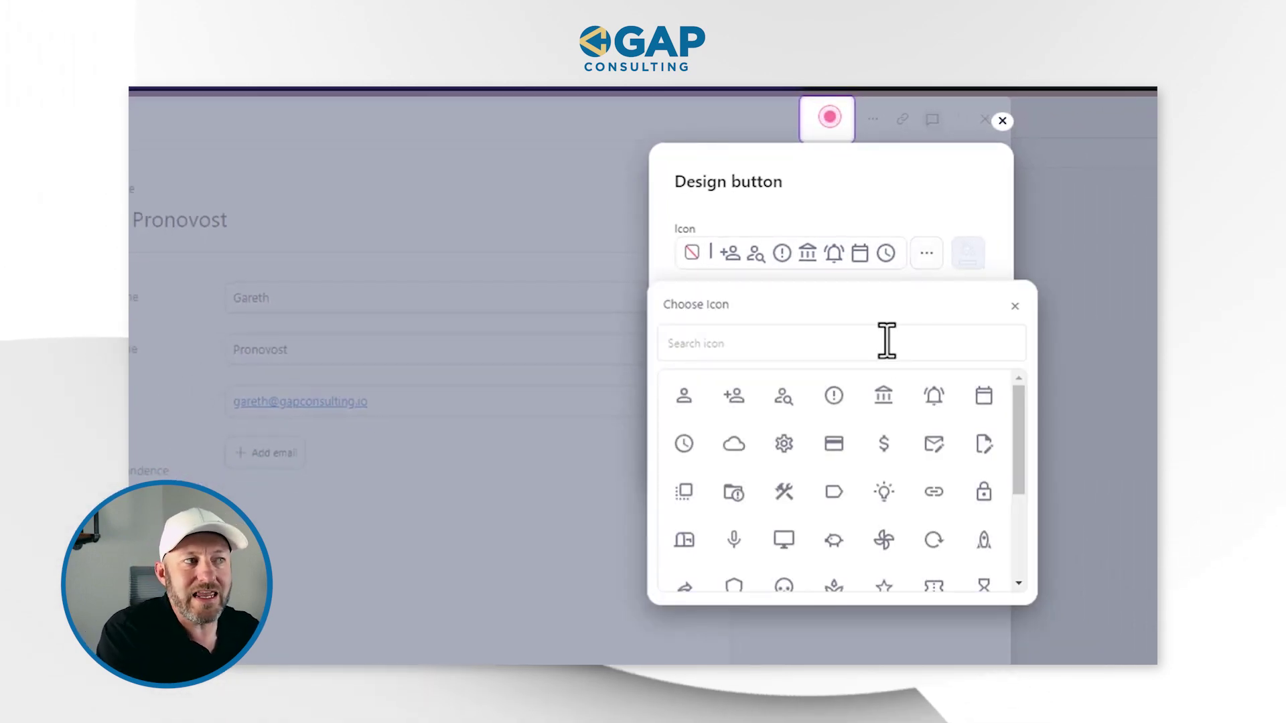
{"action": "left_click", "coordinate": [936, 445]}
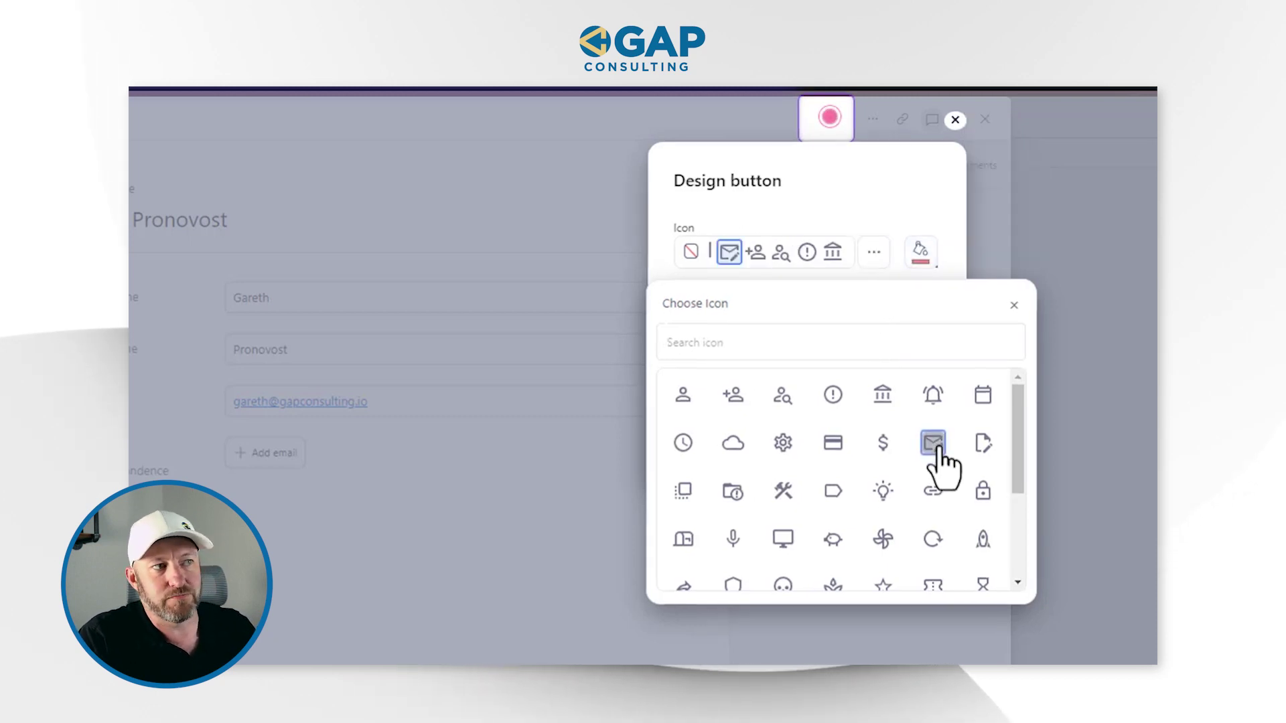
{"action": "left_click", "coordinate": [861, 201]}
{"action": "left_click", "coordinate": [944, 253]}
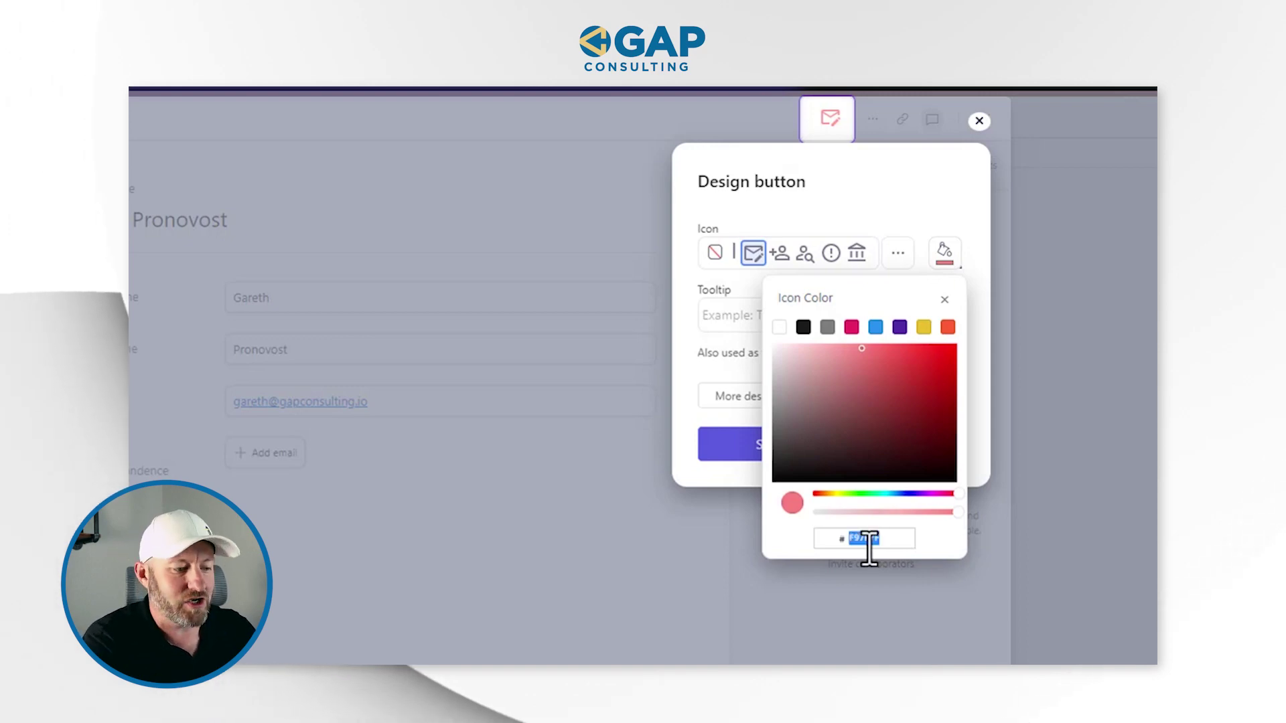
{"action": "type", "text": "0067AC"}
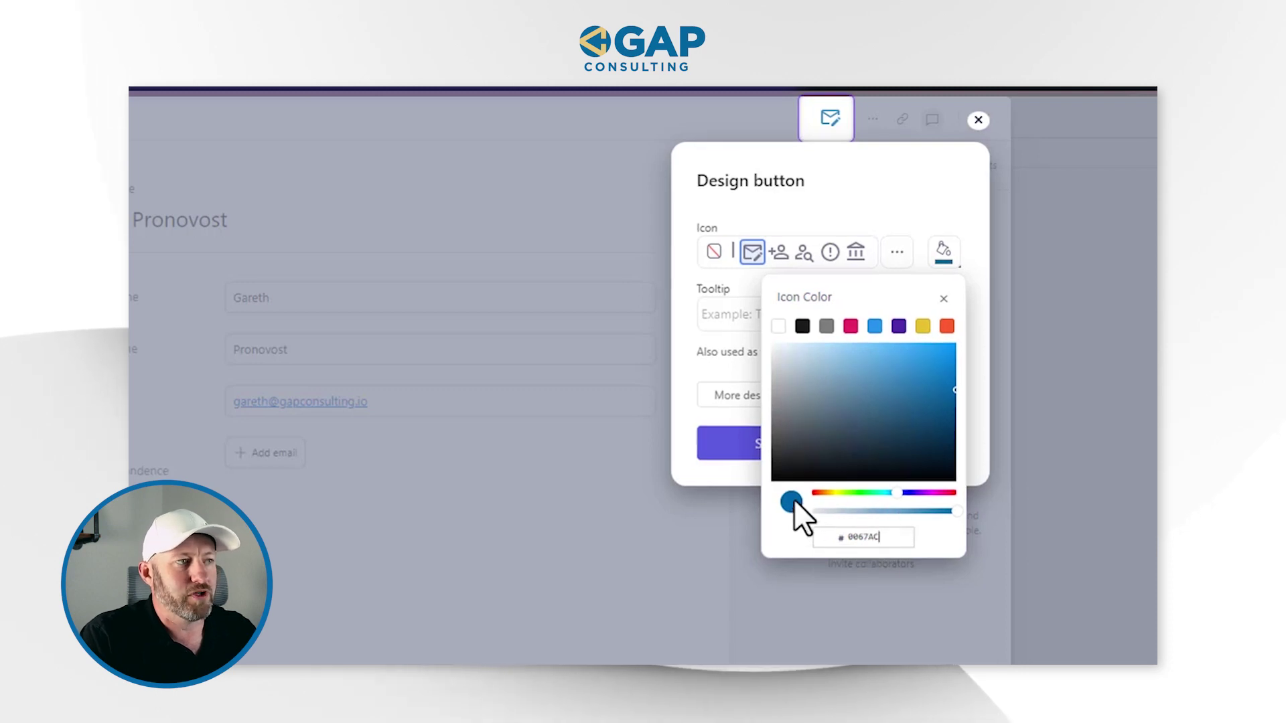
- Set the button's tooltip to "Send Email", then save the design and open the builder
{"action": "left_click", "coordinate": [750, 311]}
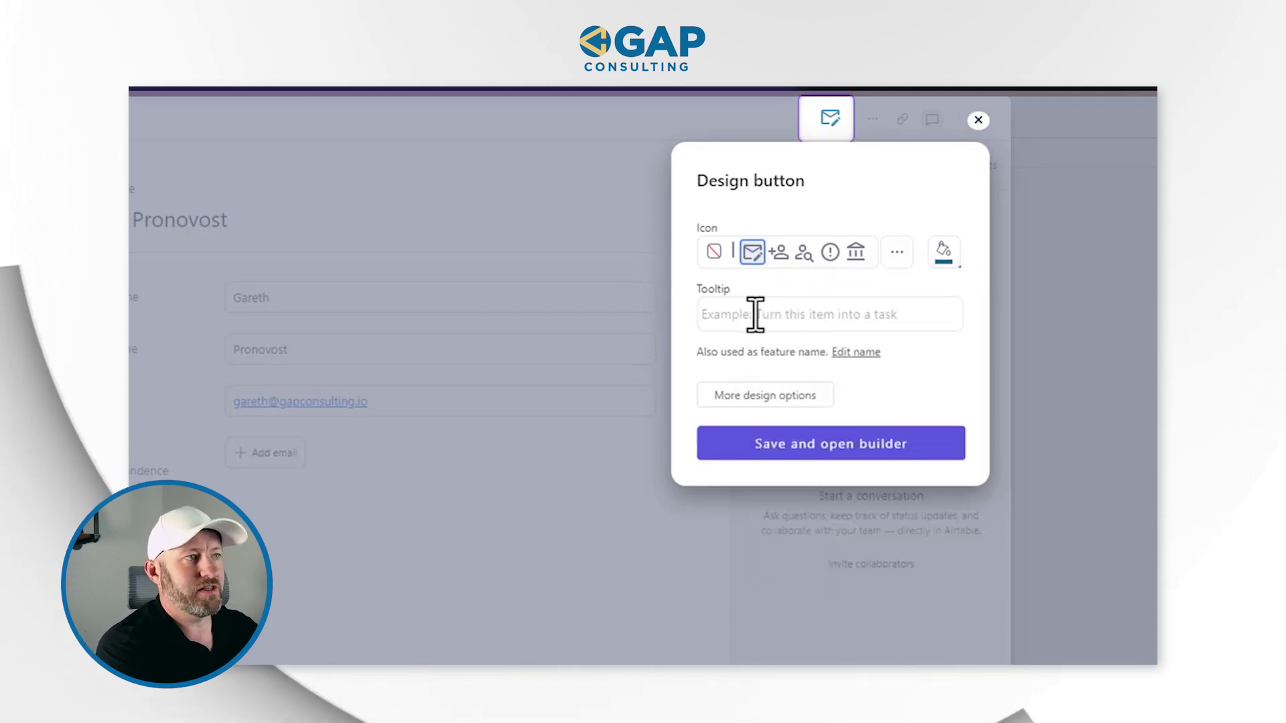
{"action": "type", "text": "Send Email"}
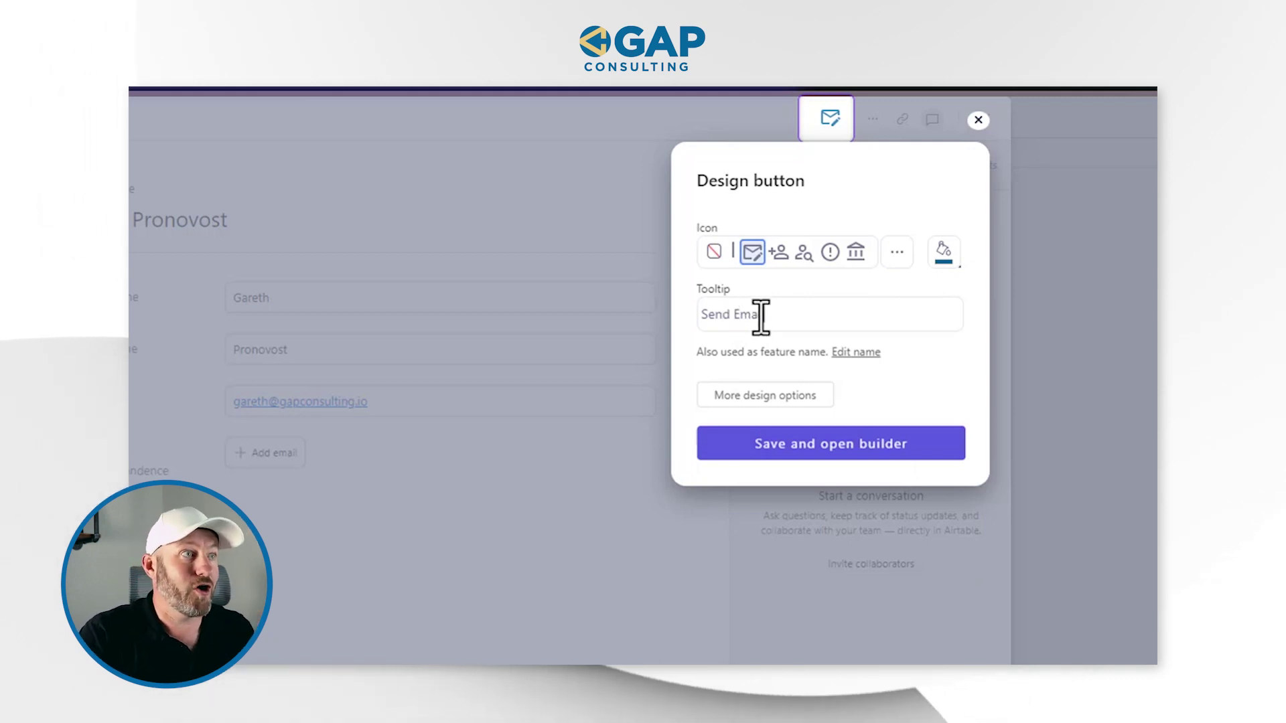
{"action": "left_click", "coordinate": [831, 445]}
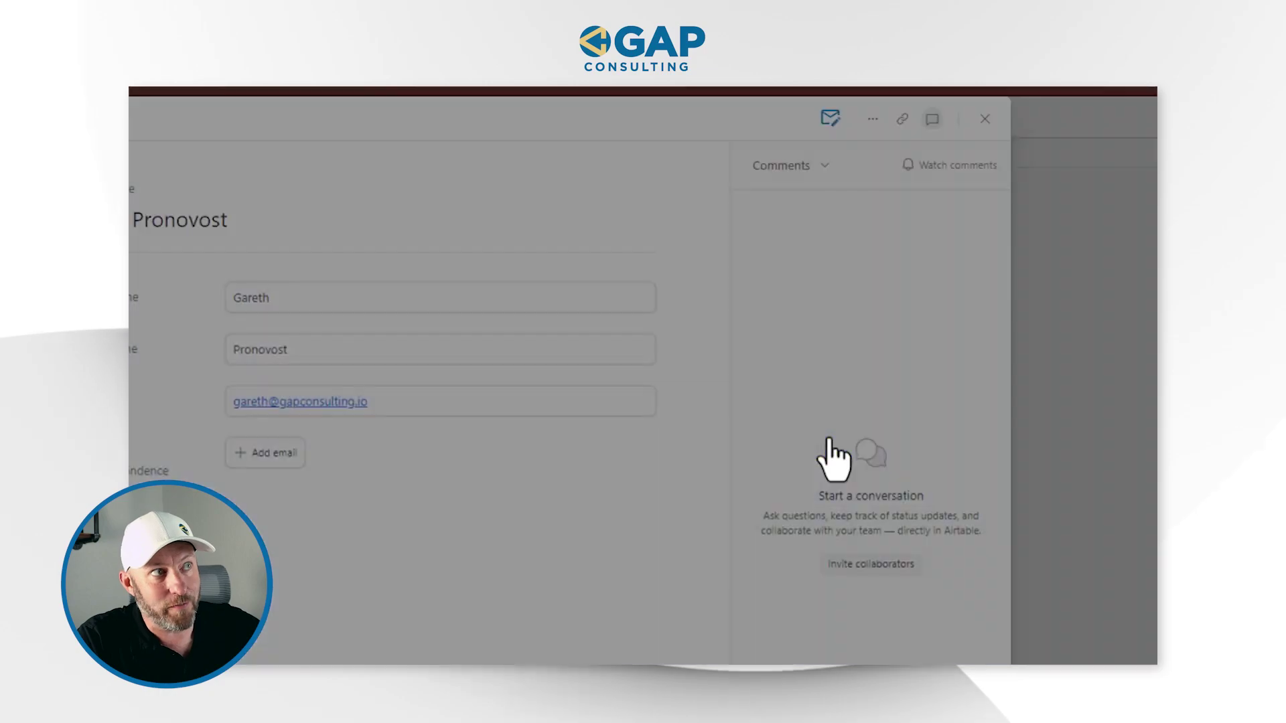
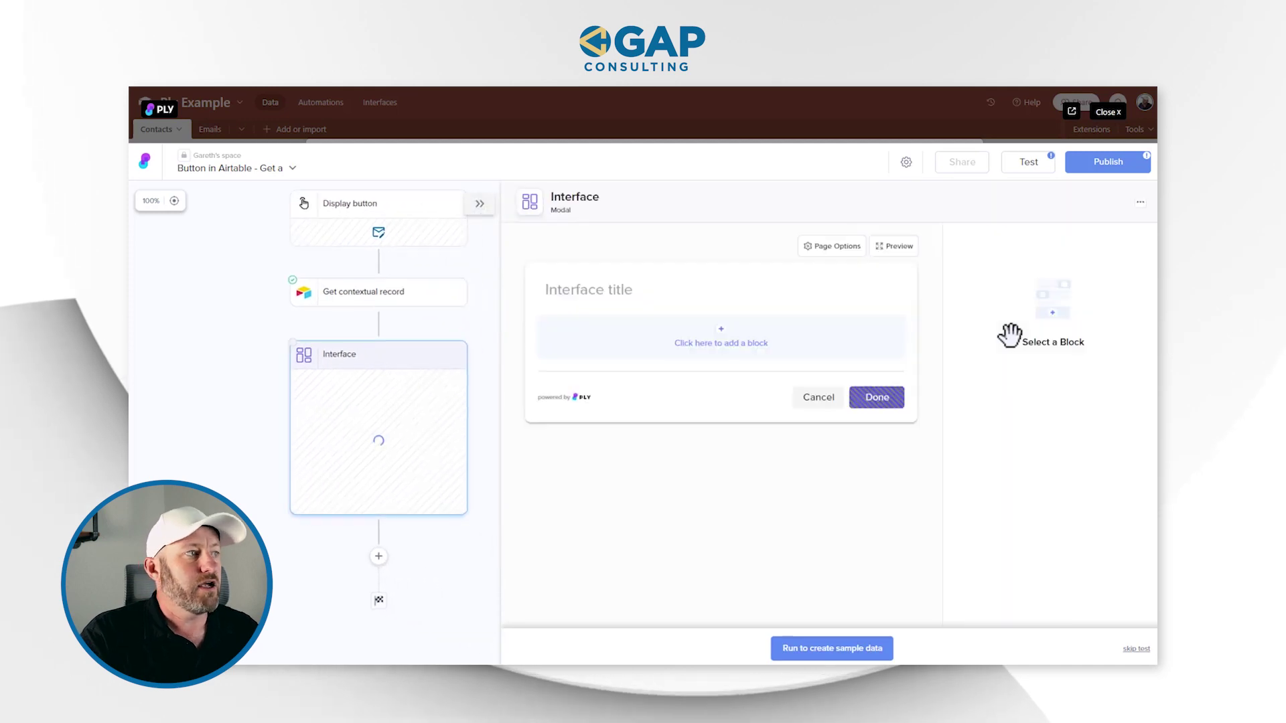
- Add a text input block to the interface, label it "Come up with an Email Subject" and make it required without a prefill
{"action": "left_click", "coordinate": [722, 332]}
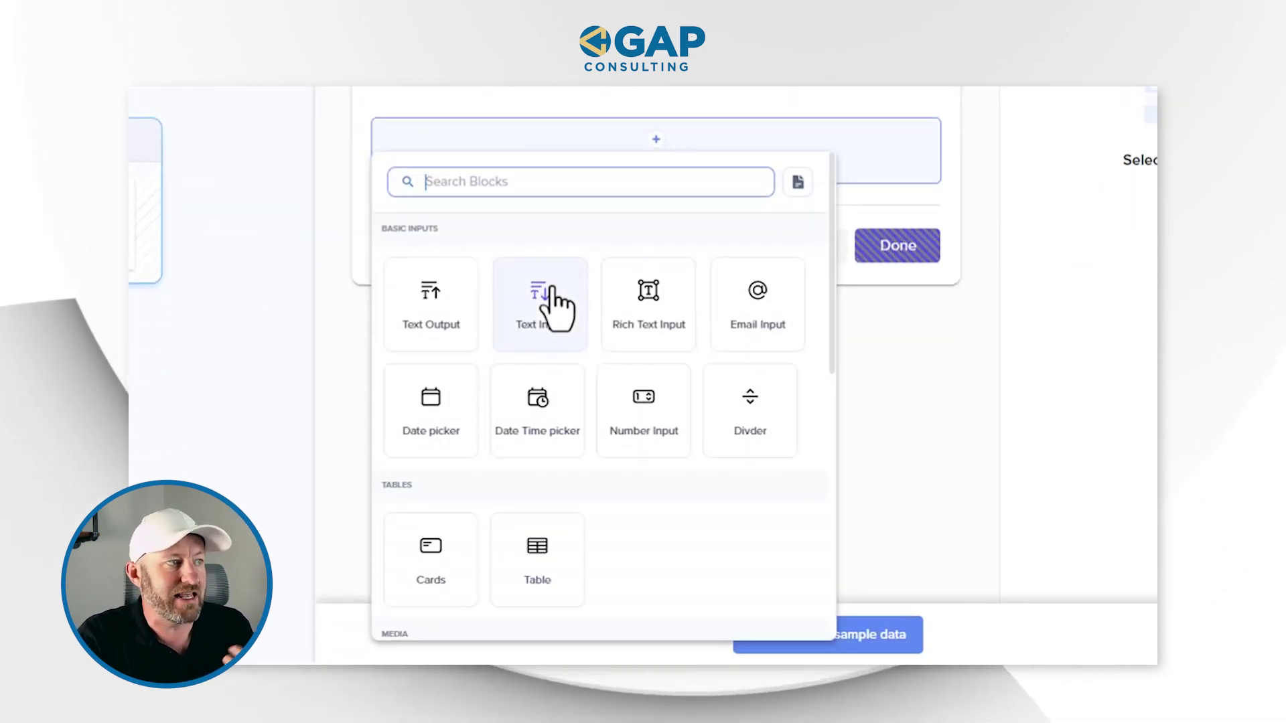
{"action": "left_click", "coordinate": [549, 288]}
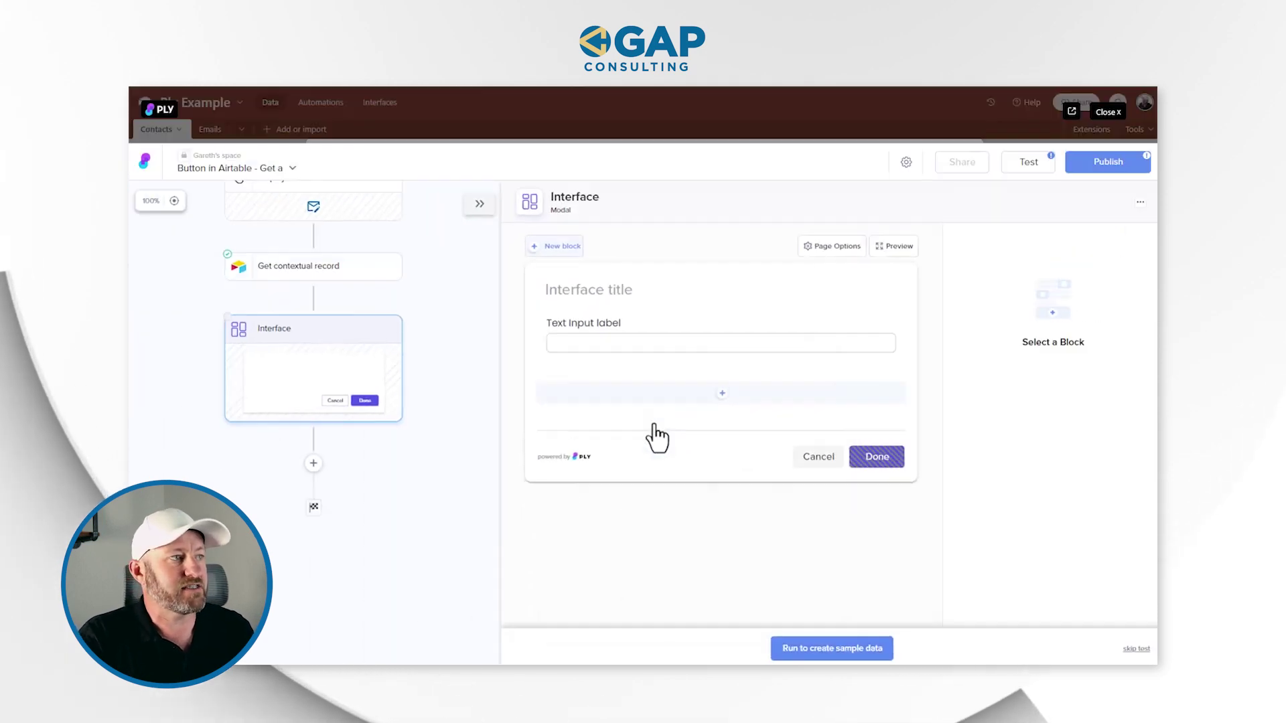
{"action": "triple_click", "coordinate": [994, 317]}
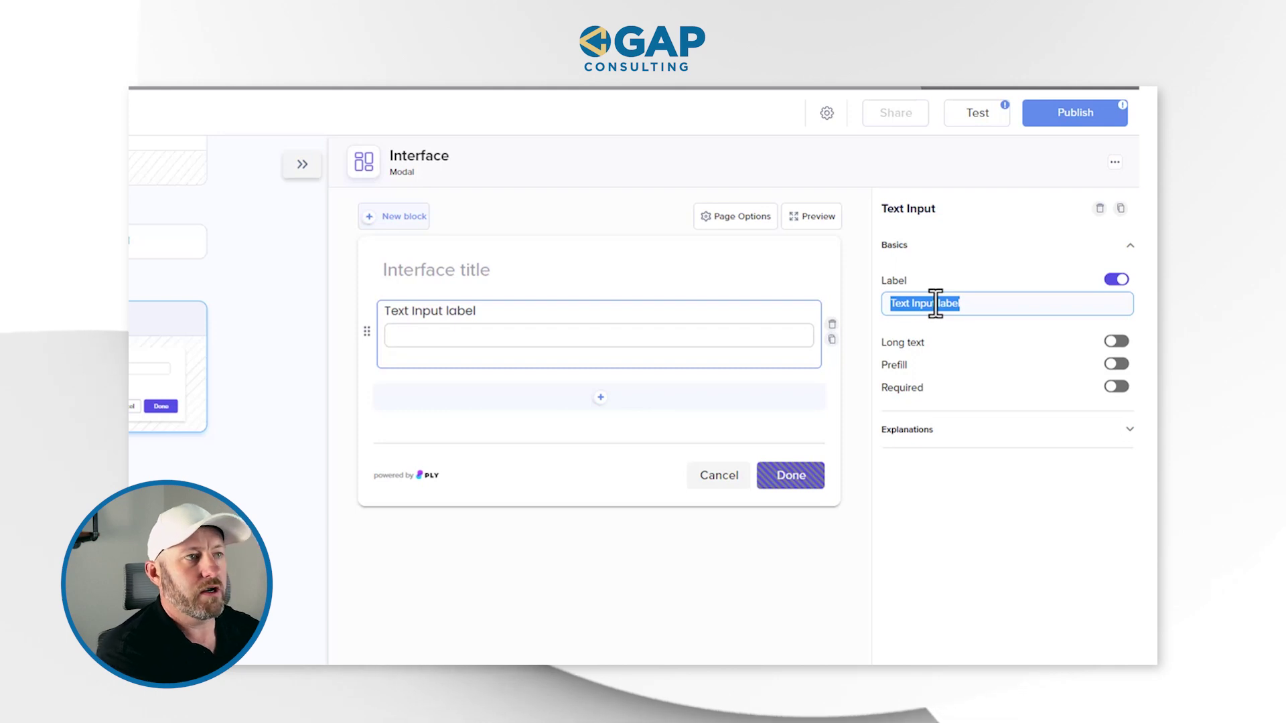
{"action": "type", "text": "Come up wi"}
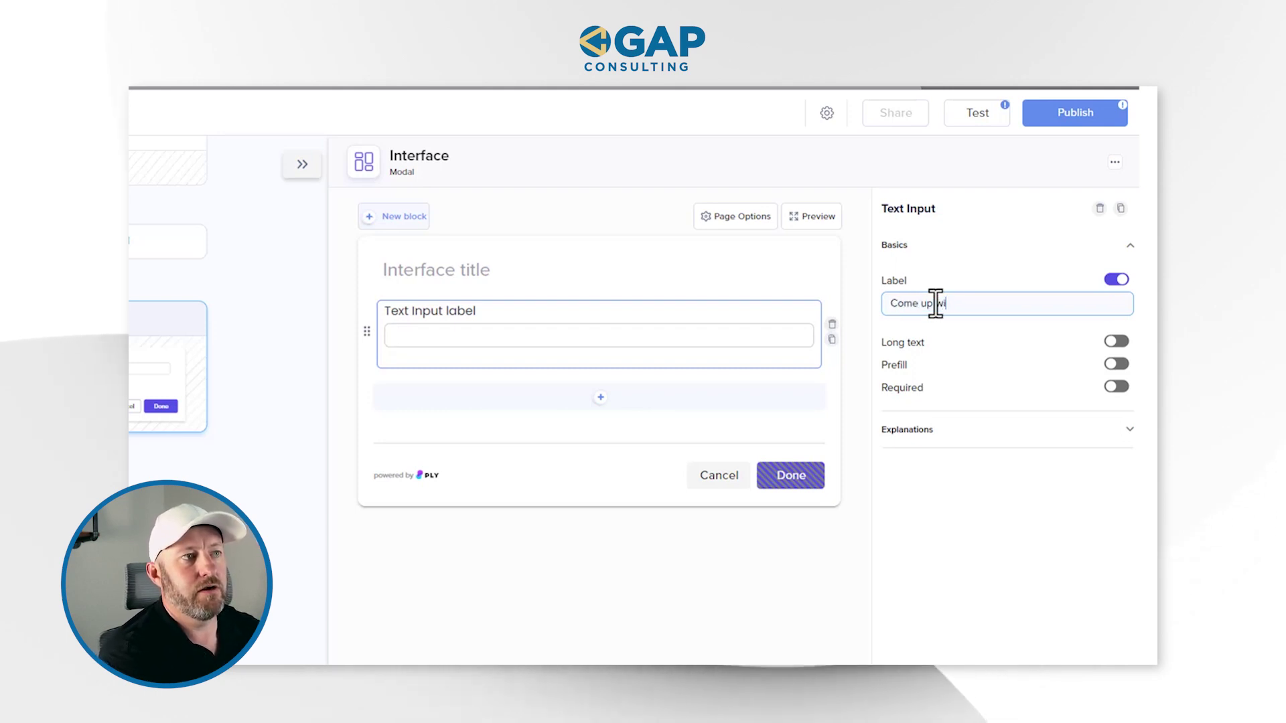
{"action": "type", "text": "th an Email Subject"}
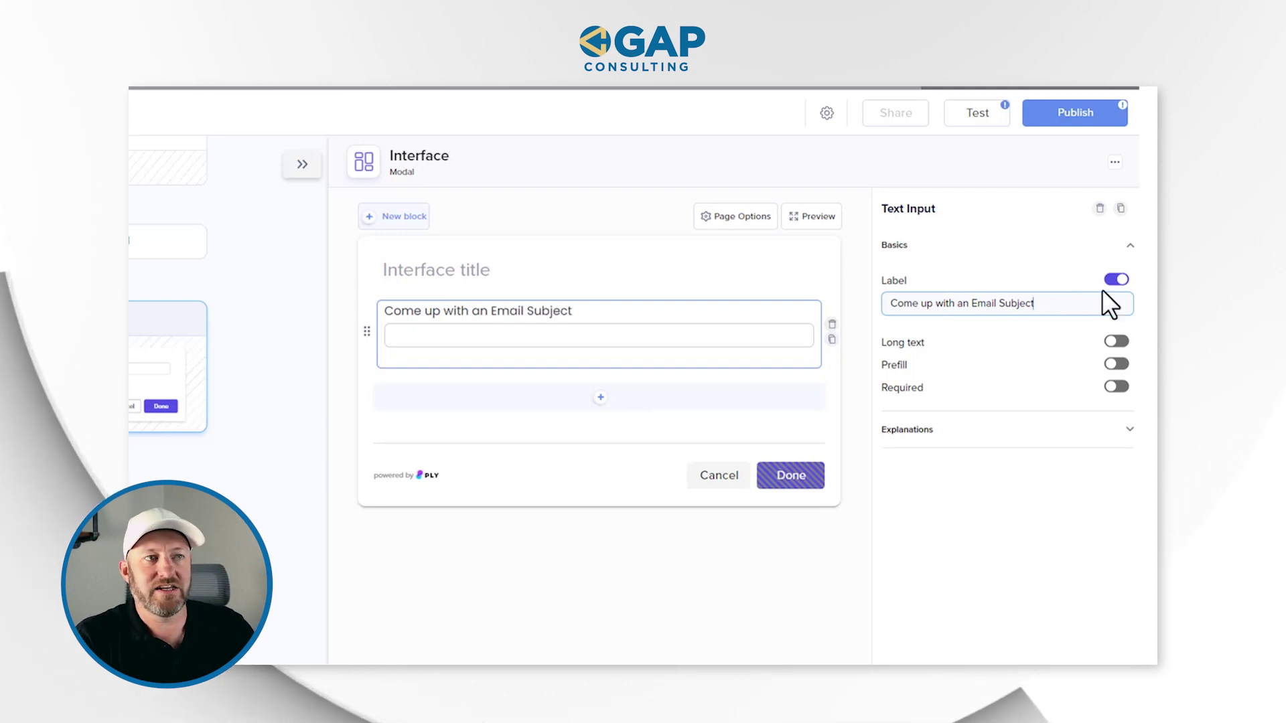
{"action": "left_click", "coordinate": [1116, 365]}
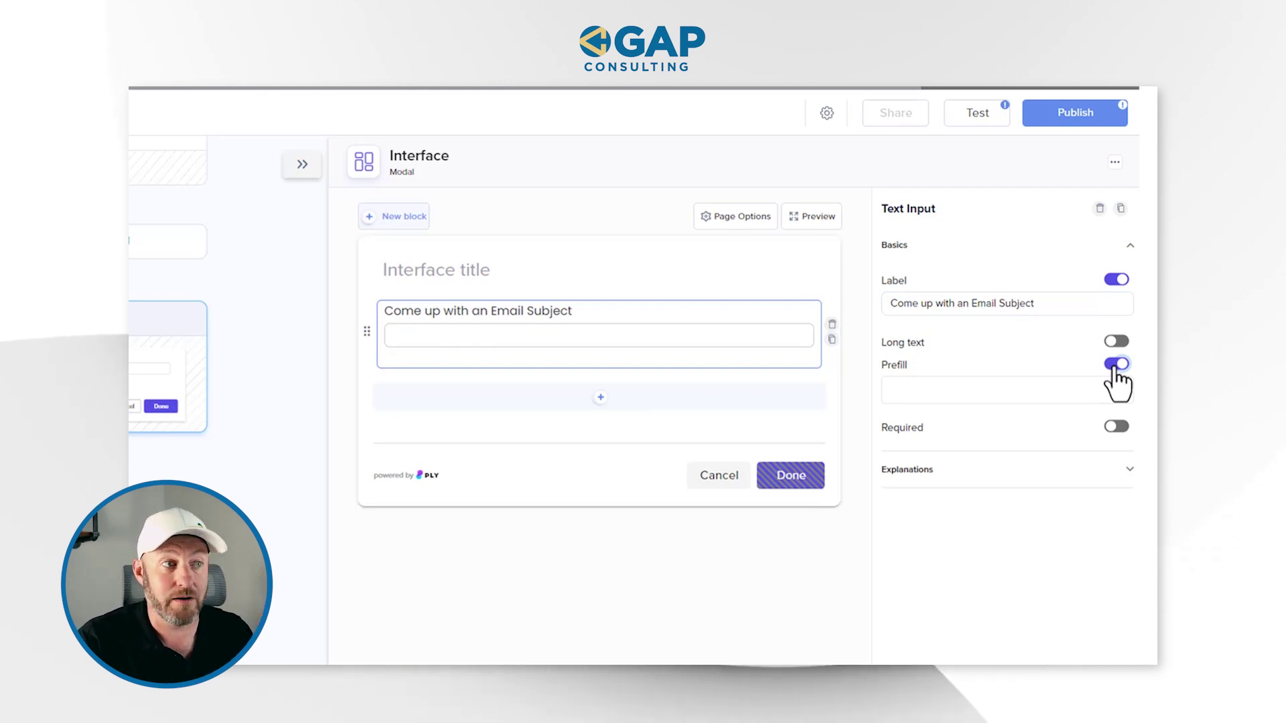
{"action": "left_click", "coordinate": [1116, 387]}
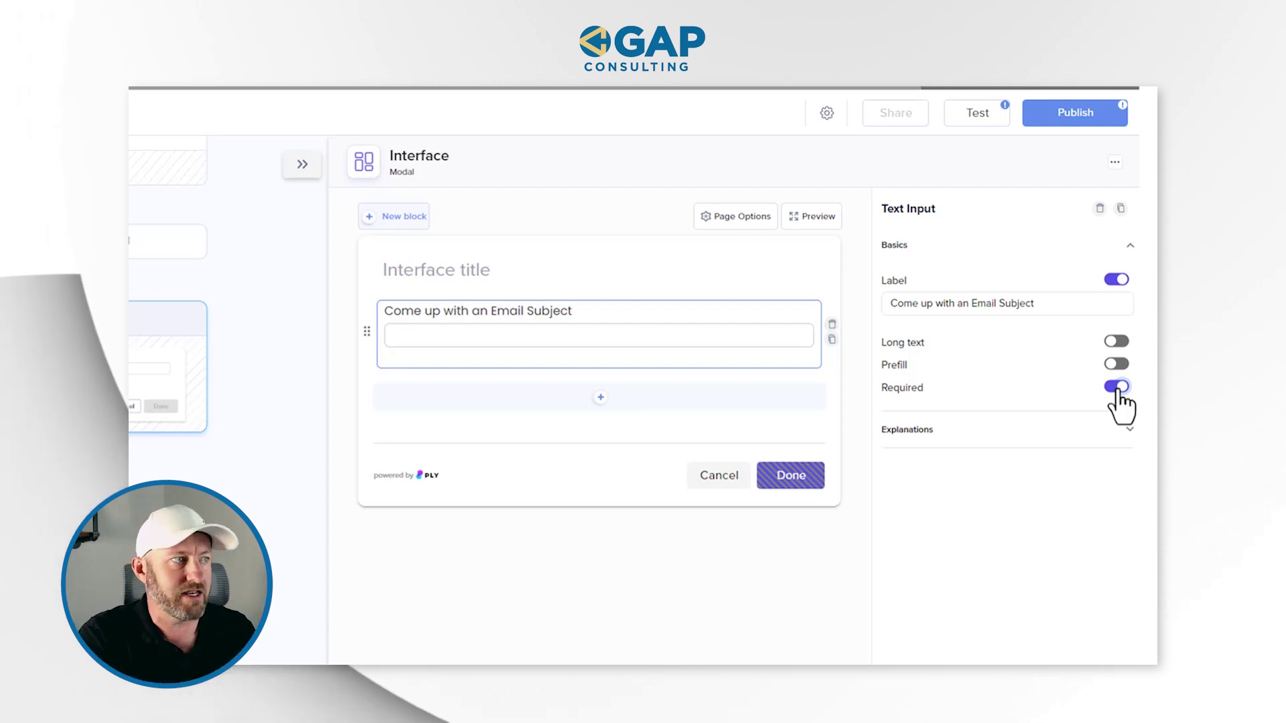
- Add a second text input block labelled "Come up with the body of the email" and make it a long text field
{"action": "left_click", "coordinate": [602, 399]}
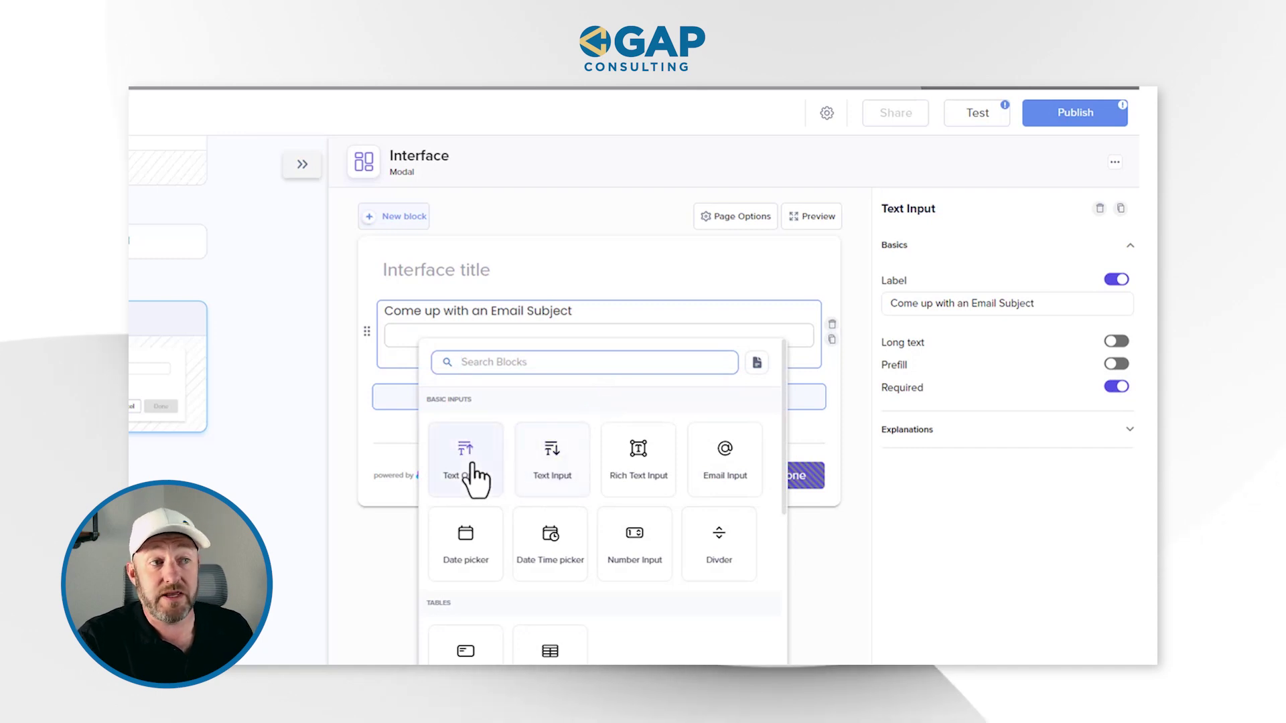
{"action": "left_click", "coordinate": [559, 461]}
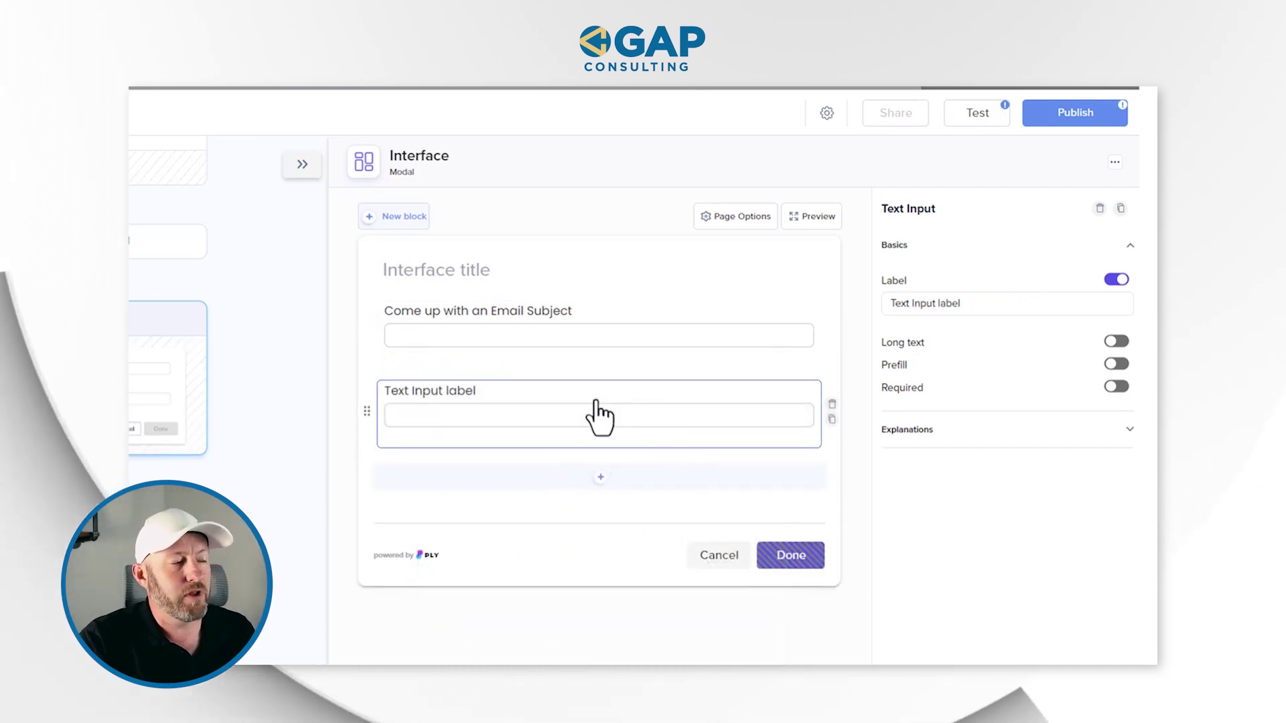
{"action": "triple_click", "coordinate": [934, 301]}
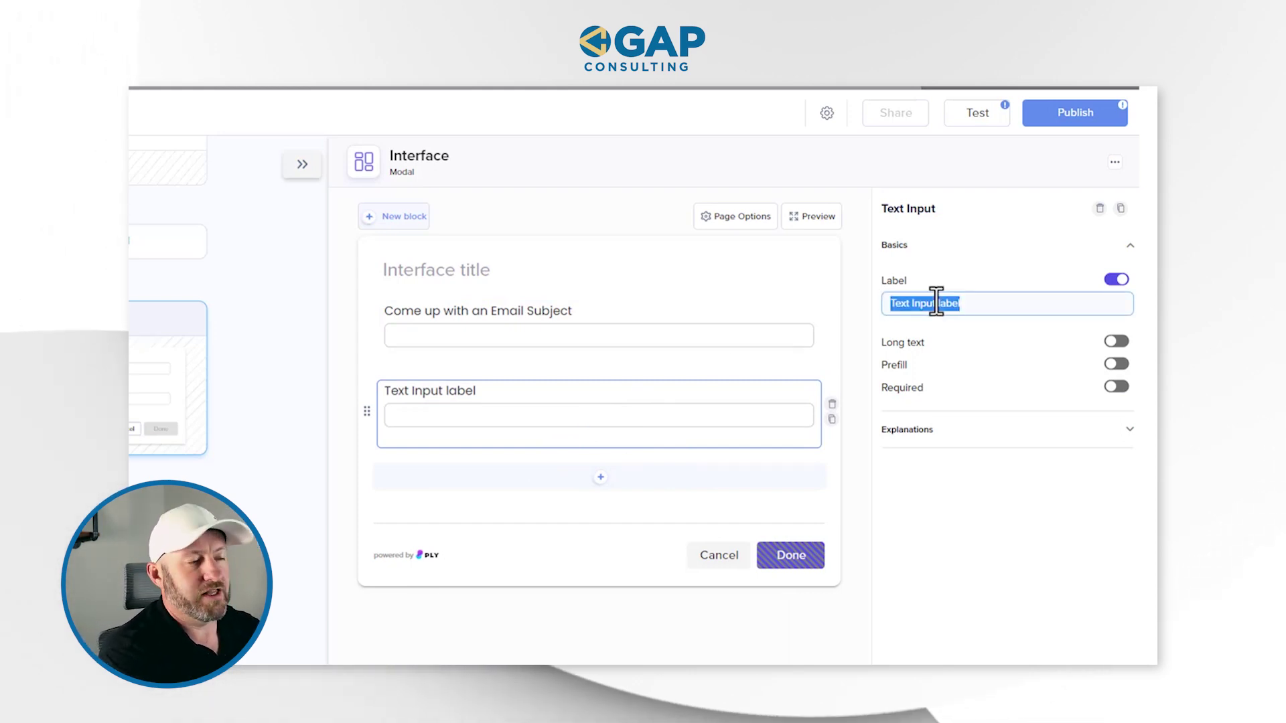
{"action": "type", "text": "Come up with"}
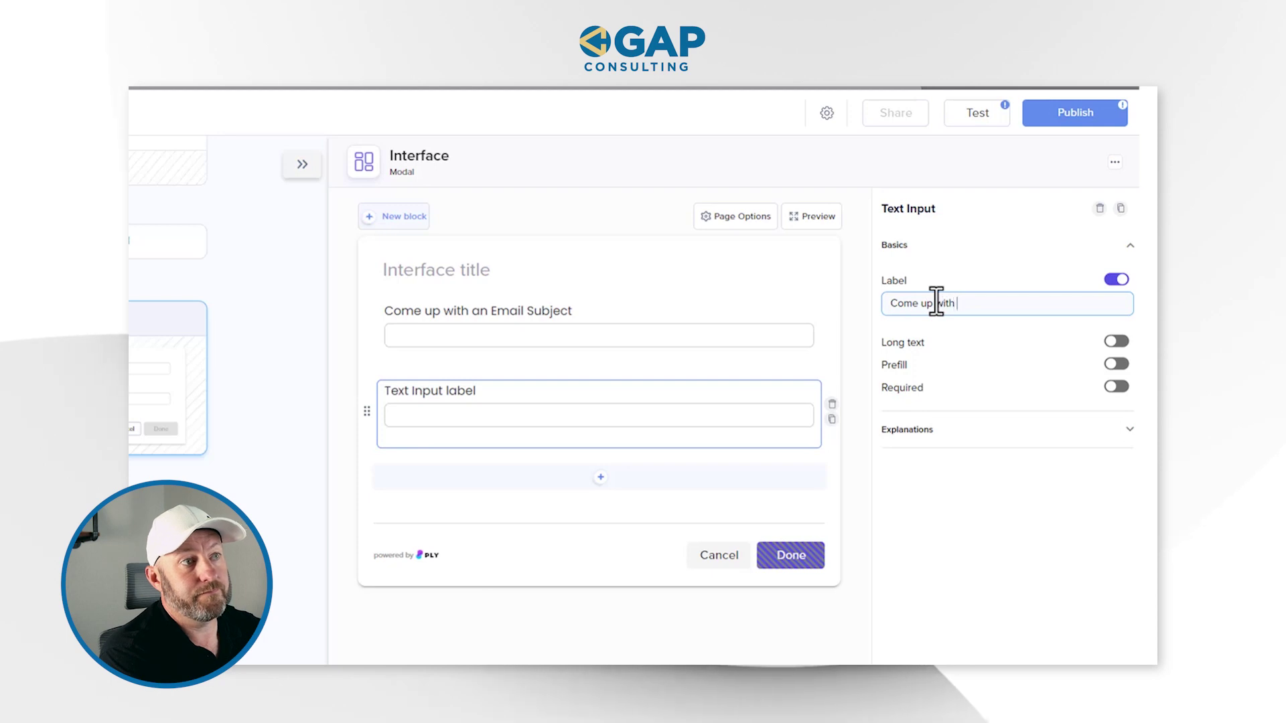
{"action": "type", "text": " the body of the email"}
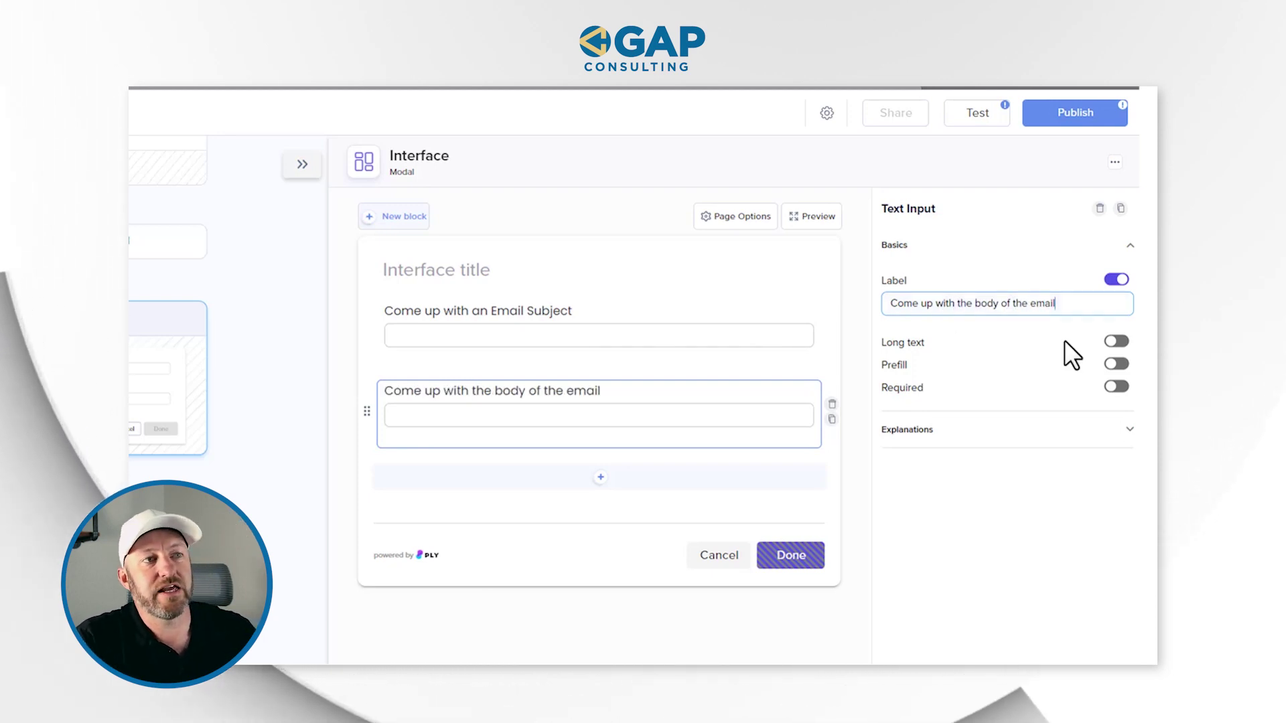
{"action": "left_click", "coordinate": [1116, 343]}
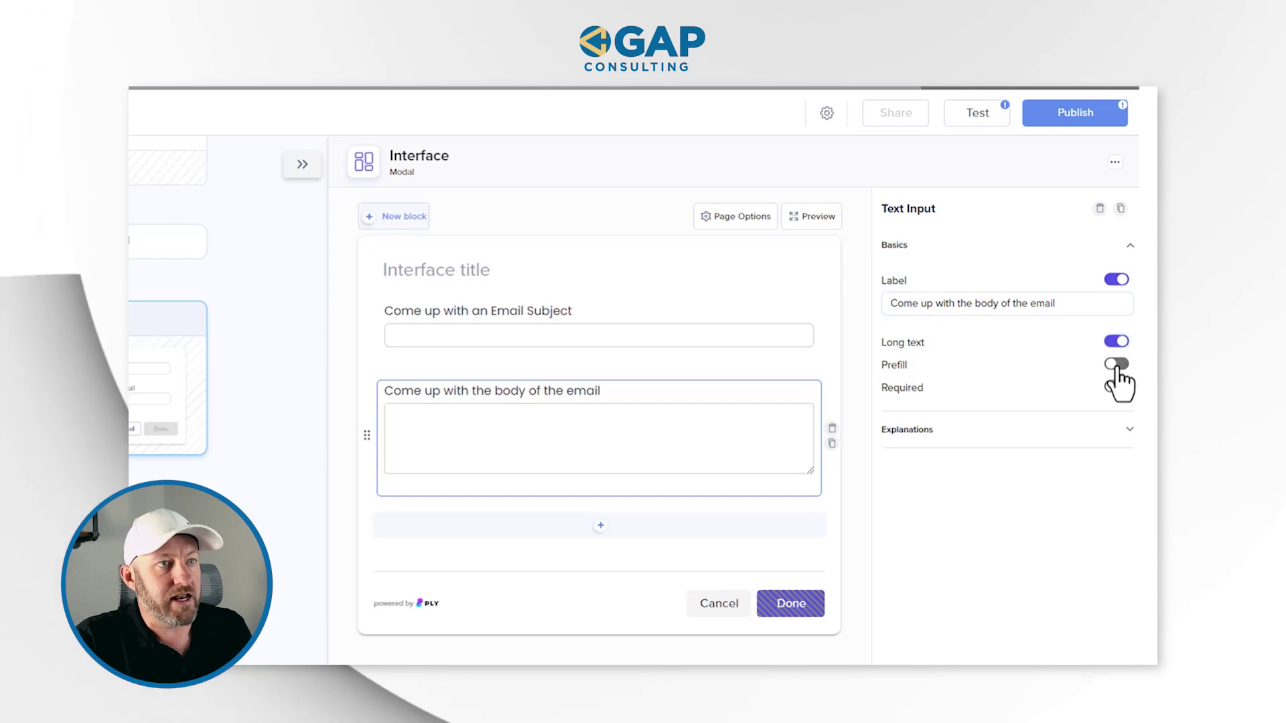
- Prefill the email body with "Hi", the contextual record's First Name field, a comma and a blank line, and make it required
{"action": "left_click", "coordinate": [1116, 365]}
{"action": "left_click", "coordinate": [1115, 391]}
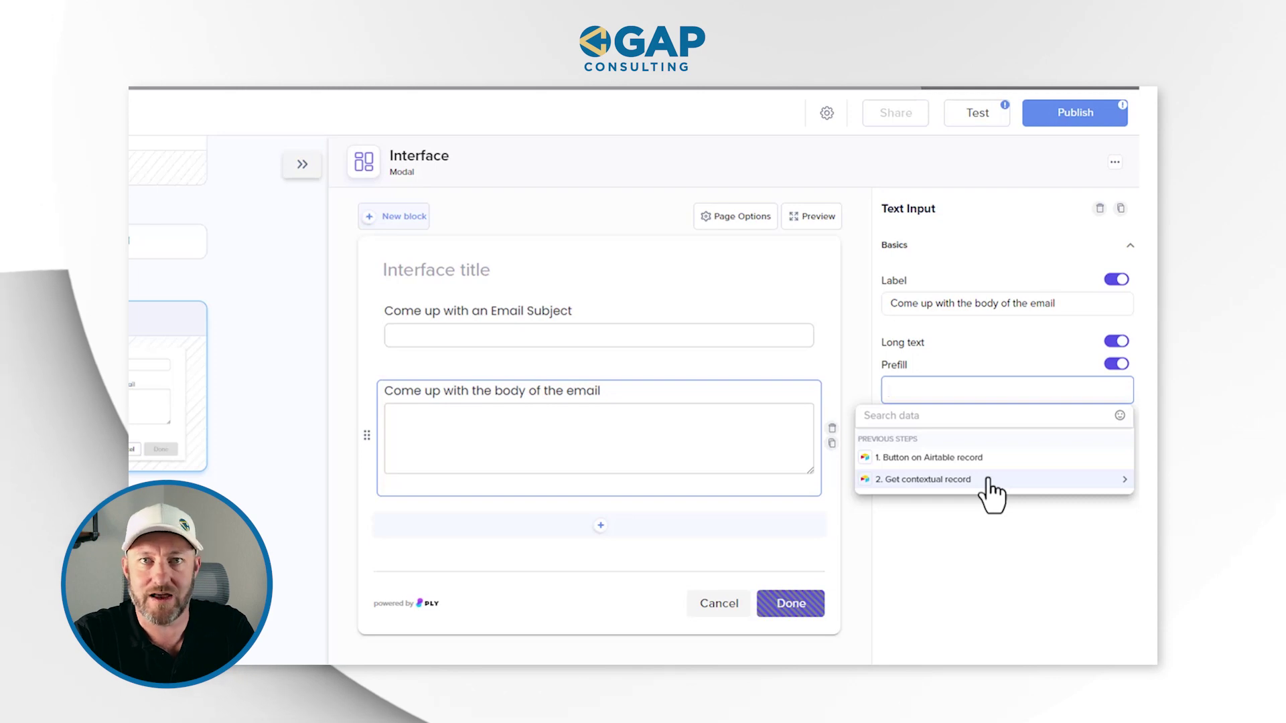
{"action": "left_click", "coordinate": [987, 479]}
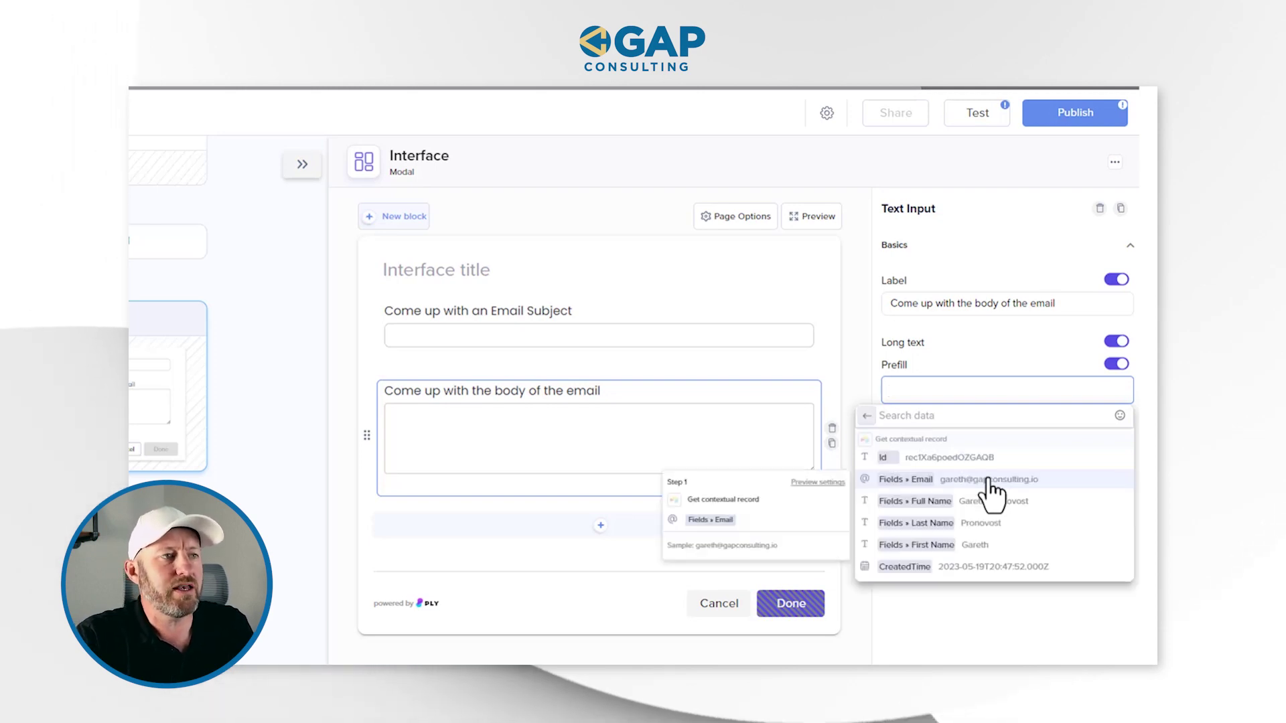
{"action": "left_click", "coordinate": [992, 544]}
{"action": "left_click", "coordinate": [974, 398]}
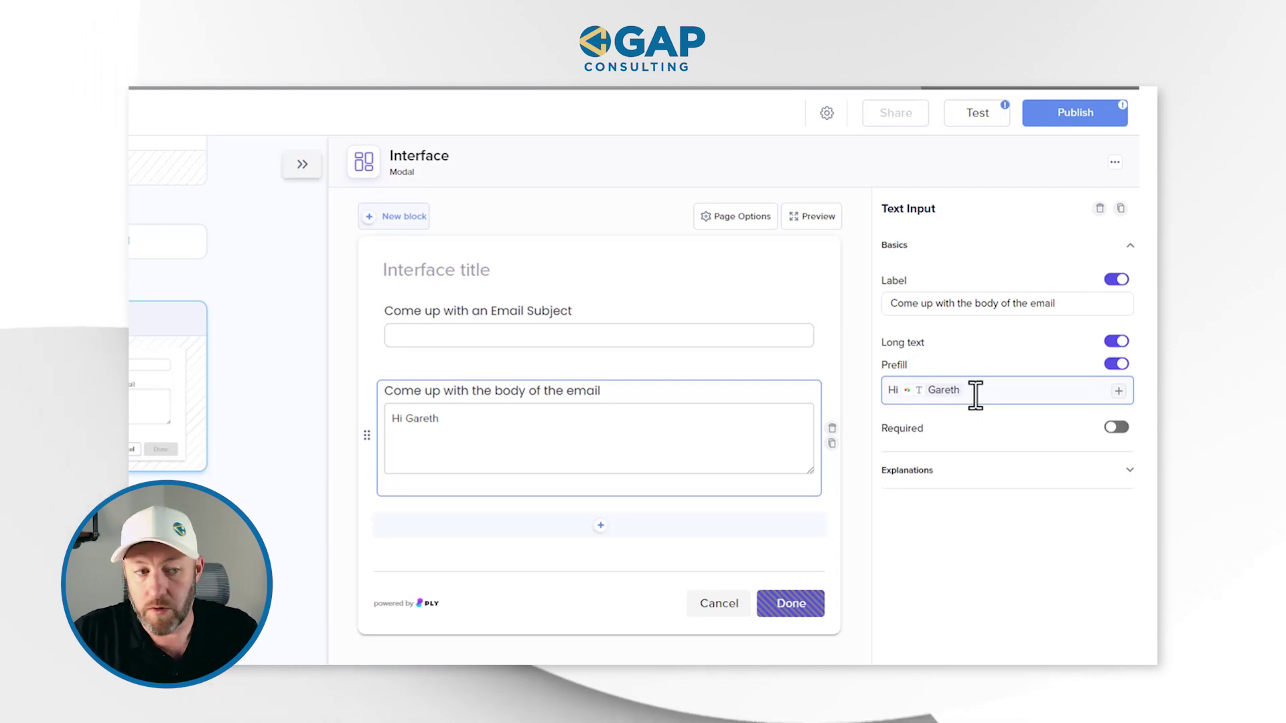
{"action": "type", "text": ","}
{"action": "key", "text": "Return"}
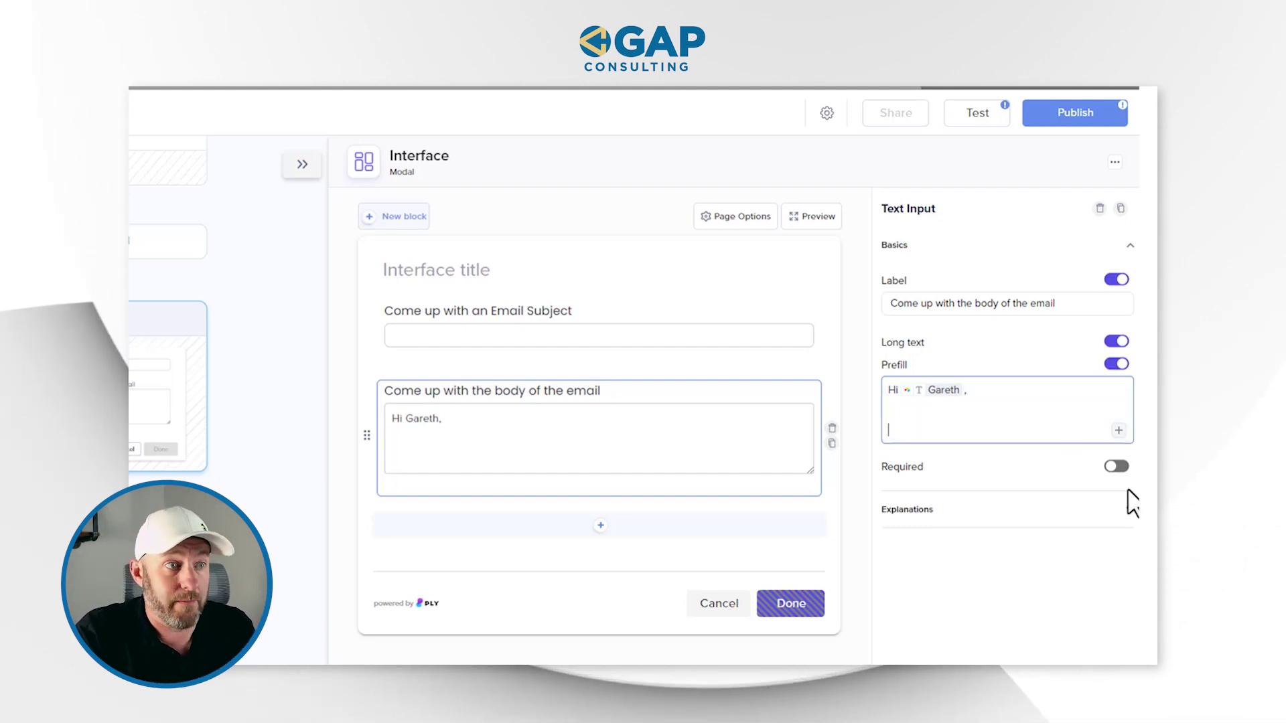
{"action": "left_click", "coordinate": [1116, 467]}
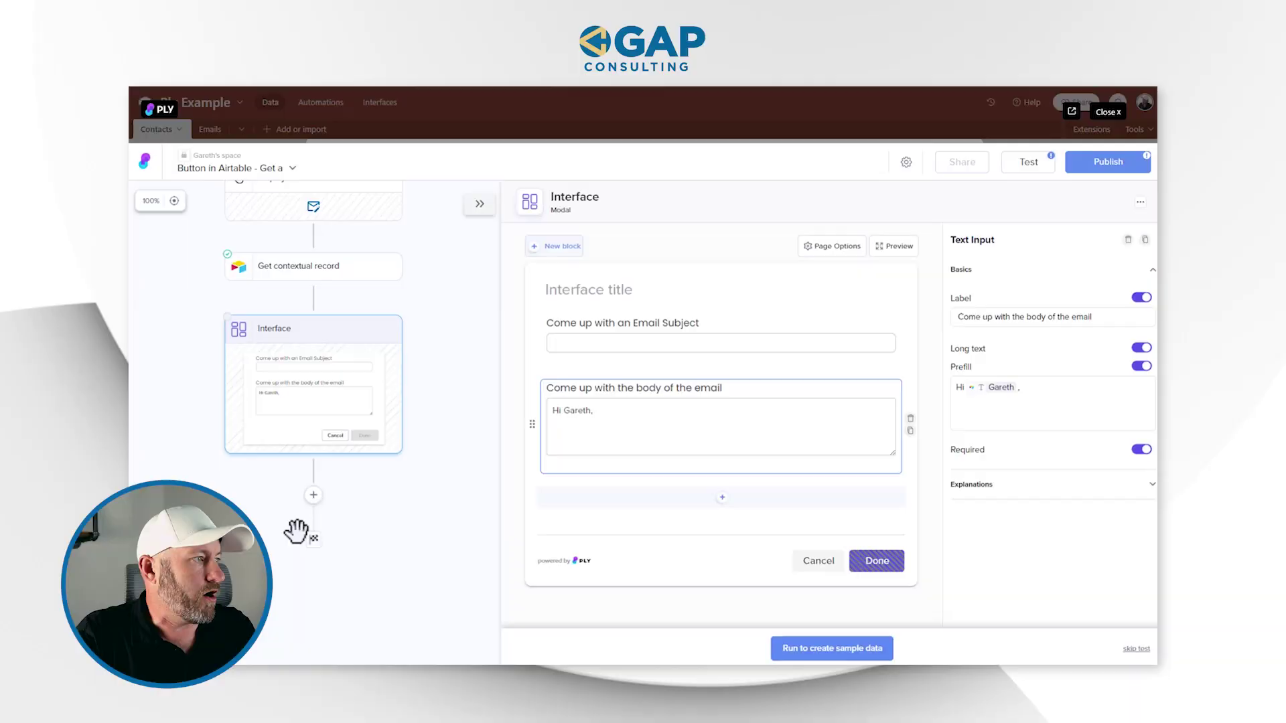
- Add a Gmail (Workspace) "Send an email" step after the interface and connect it to the existing Gmail account
{"action": "left_click", "coordinate": [312, 495]}
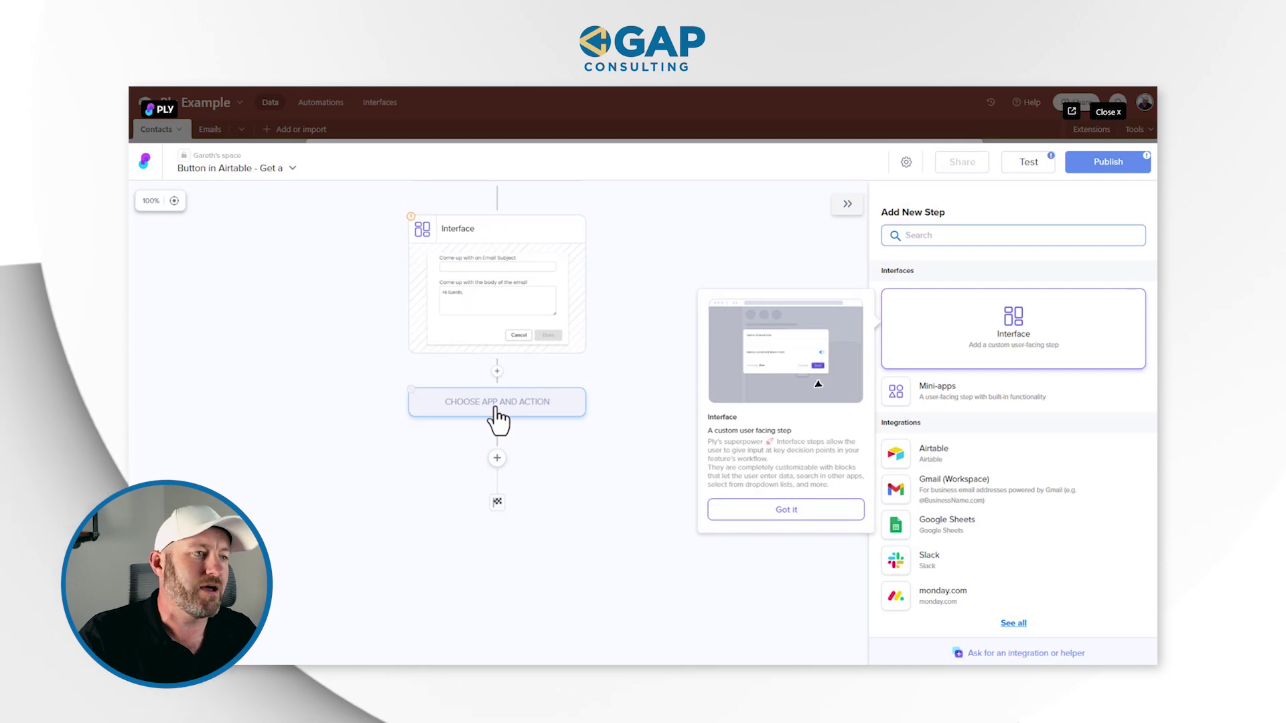
{"action": "left_click", "coordinate": [971, 495]}
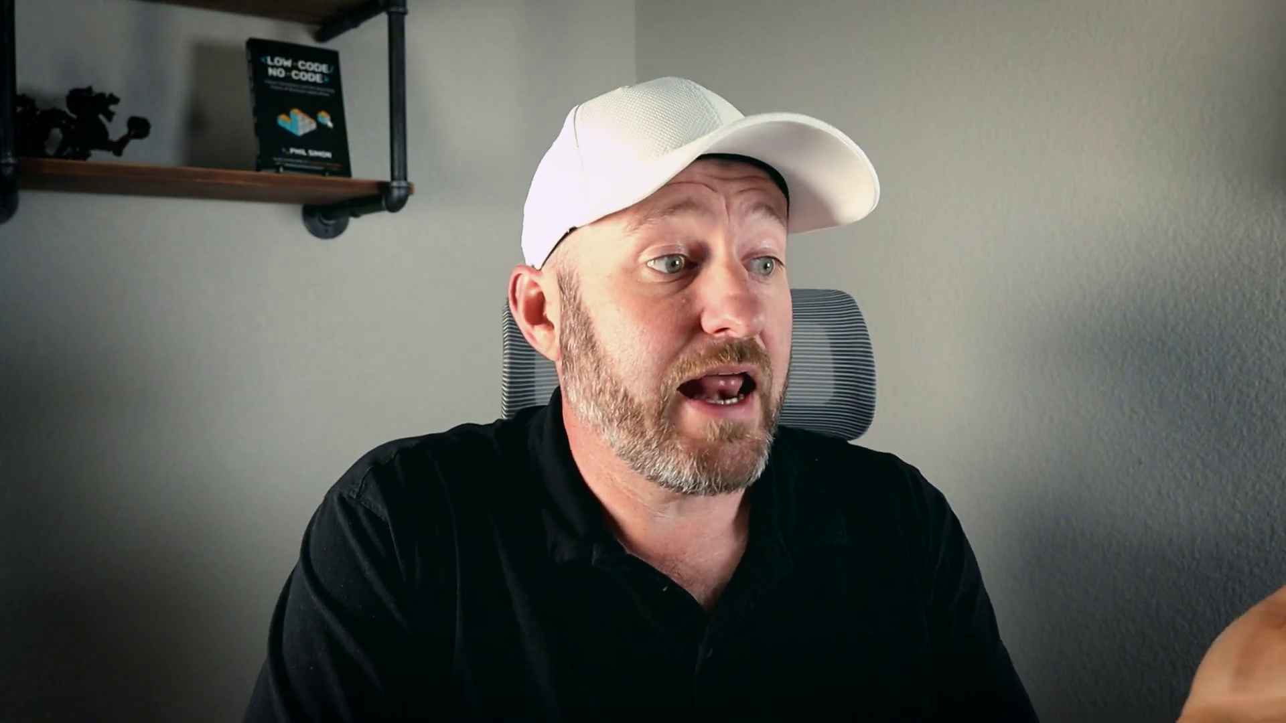
{"action": "scroll", "coordinate": [931, 438], "scroll_direction": "down", "scroll_amount": 3}
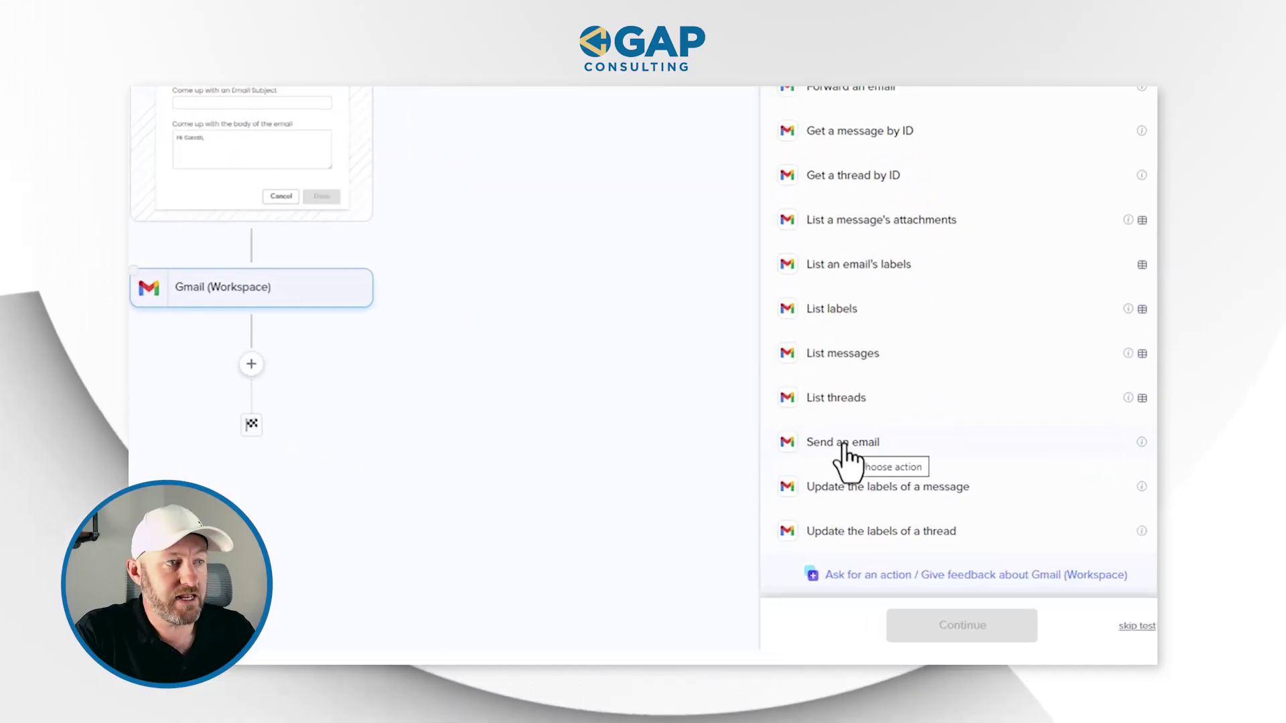
{"action": "left_click", "coordinate": [933, 516]}
{"action": "left_click", "coordinate": [911, 108]}
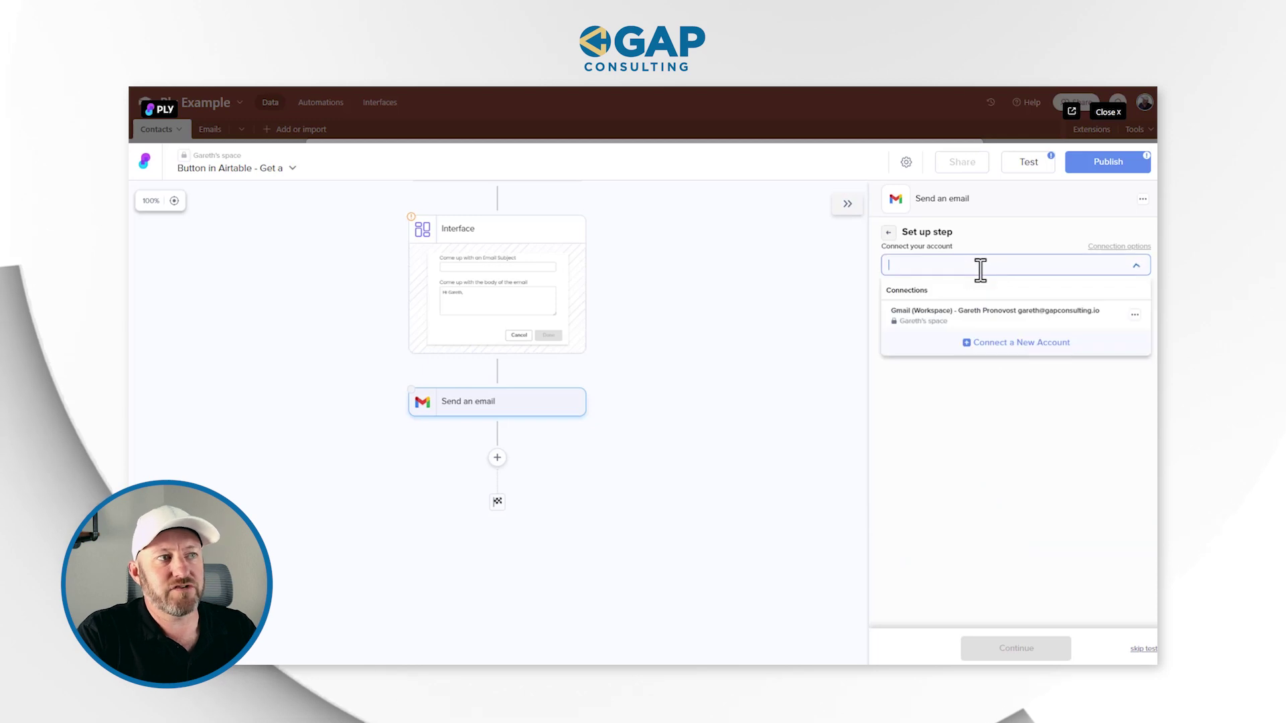
{"action": "left_click", "coordinate": [986, 319]}
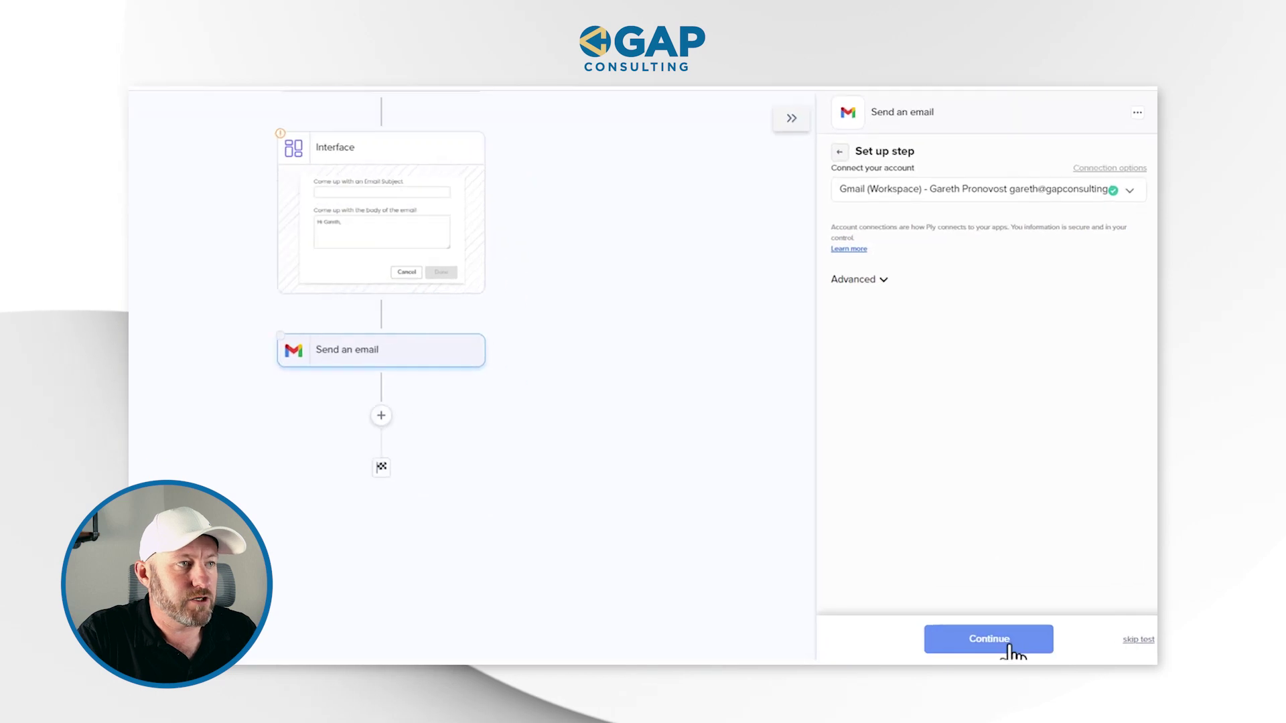
{"action": "left_click", "coordinate": [1009, 645]}
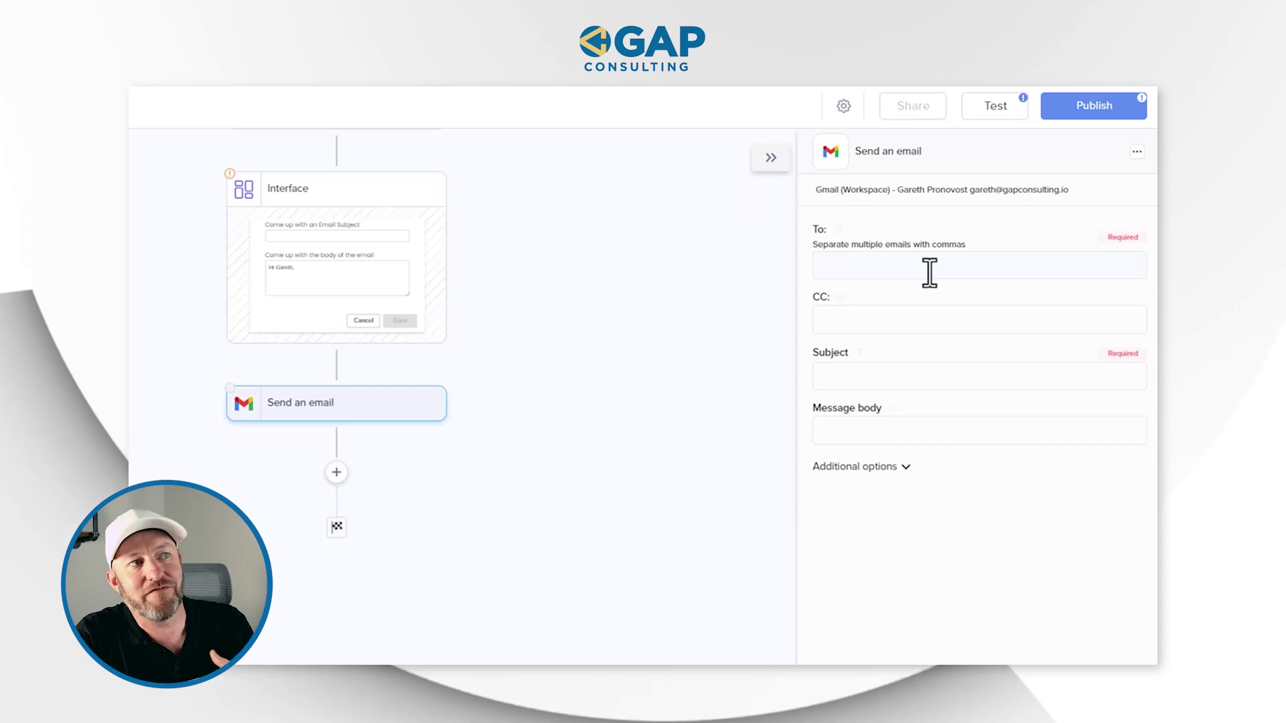
- Set the email's To recipient to the Email field from the Get contextual record step
{"action": "left_click", "coordinate": [929, 268]}
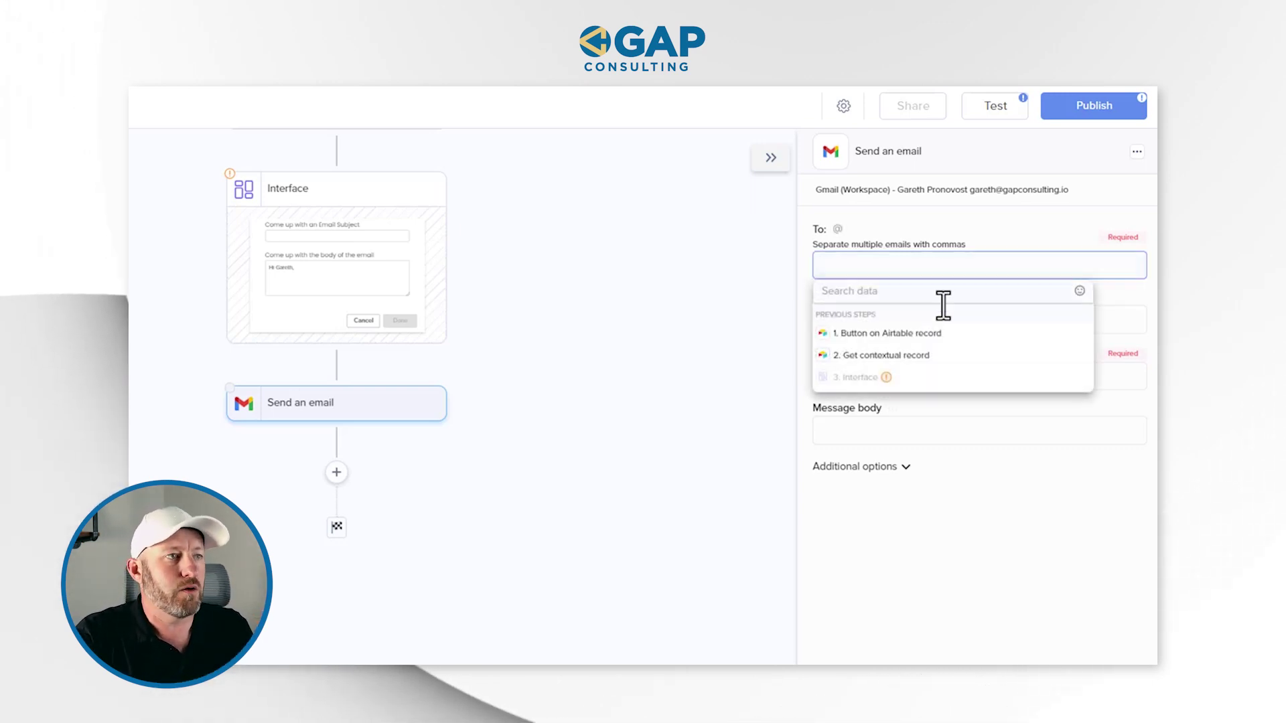
{"action": "left_click", "coordinate": [933, 375]}
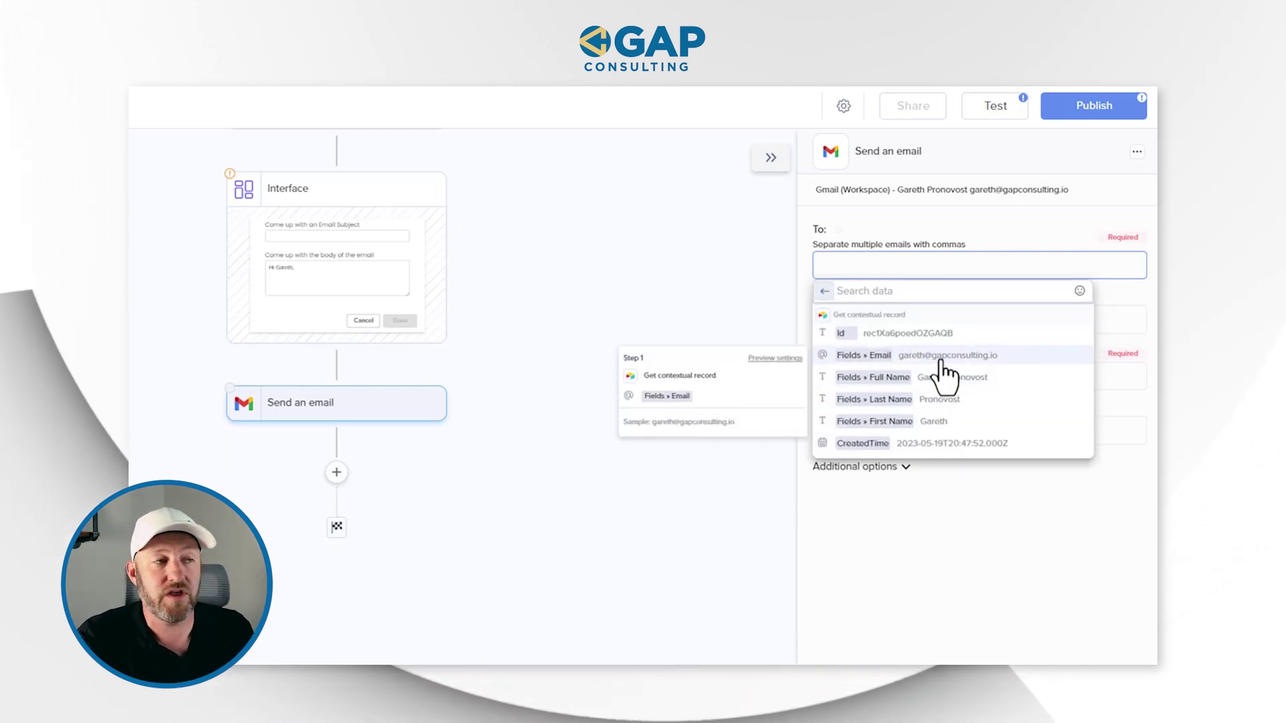
{"action": "left_click", "coordinate": [941, 363]}
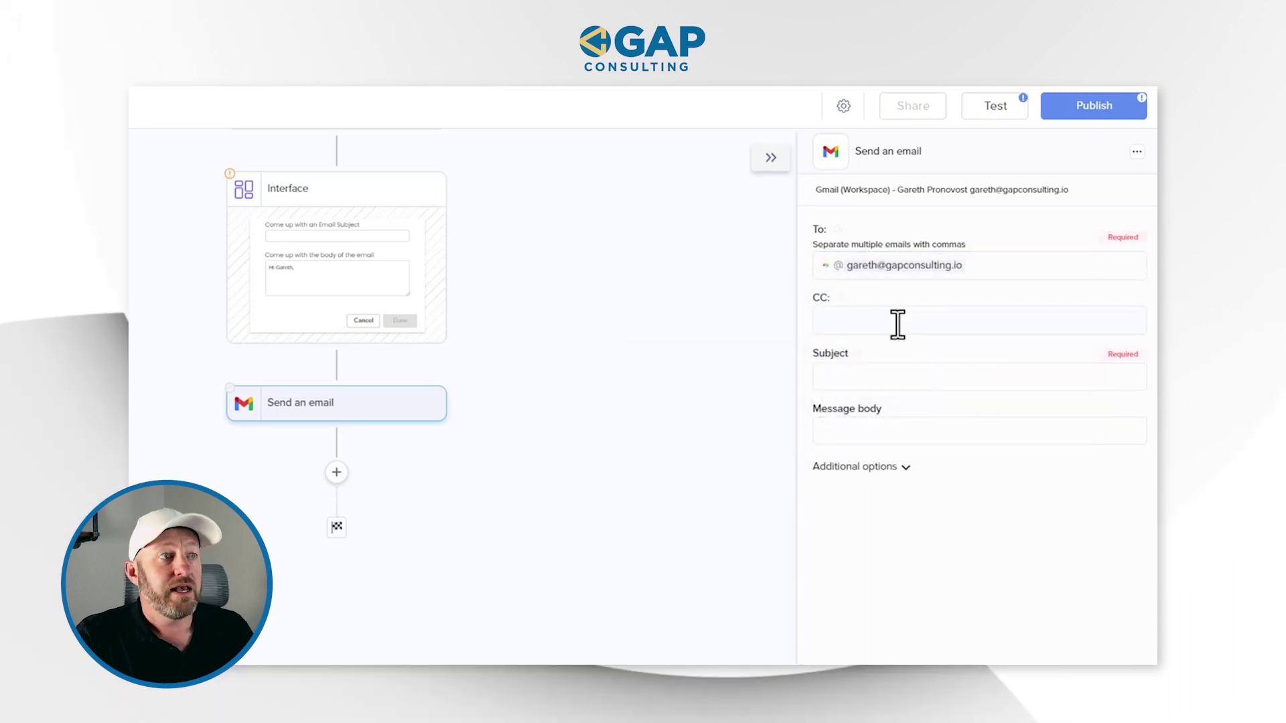
- Check the data sources offered for the CC field, and review the outstanding test issues from the Interface step
{"action": "left_click", "coordinate": [897, 323]}
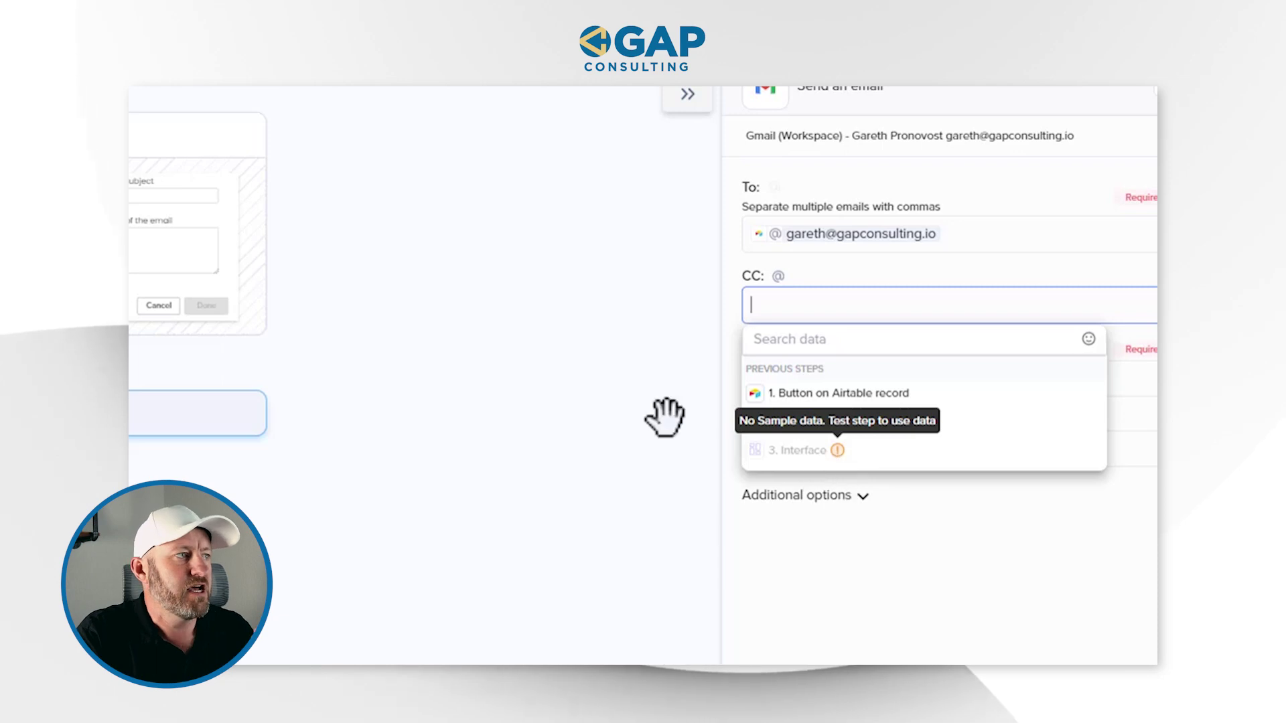
{"action": "left_click", "coordinate": [365, 285]}
{"action": "left_click", "coordinate": [184, 272]}
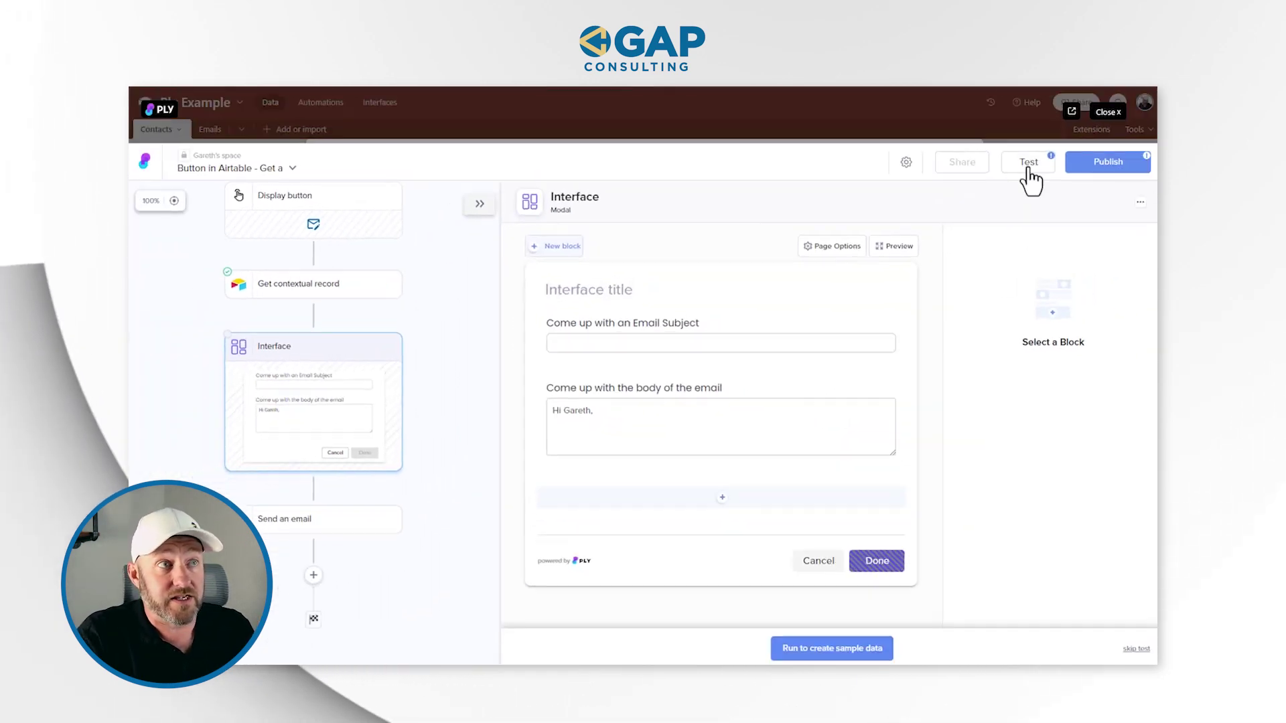
{"action": "left_click", "coordinate": [1029, 164]}
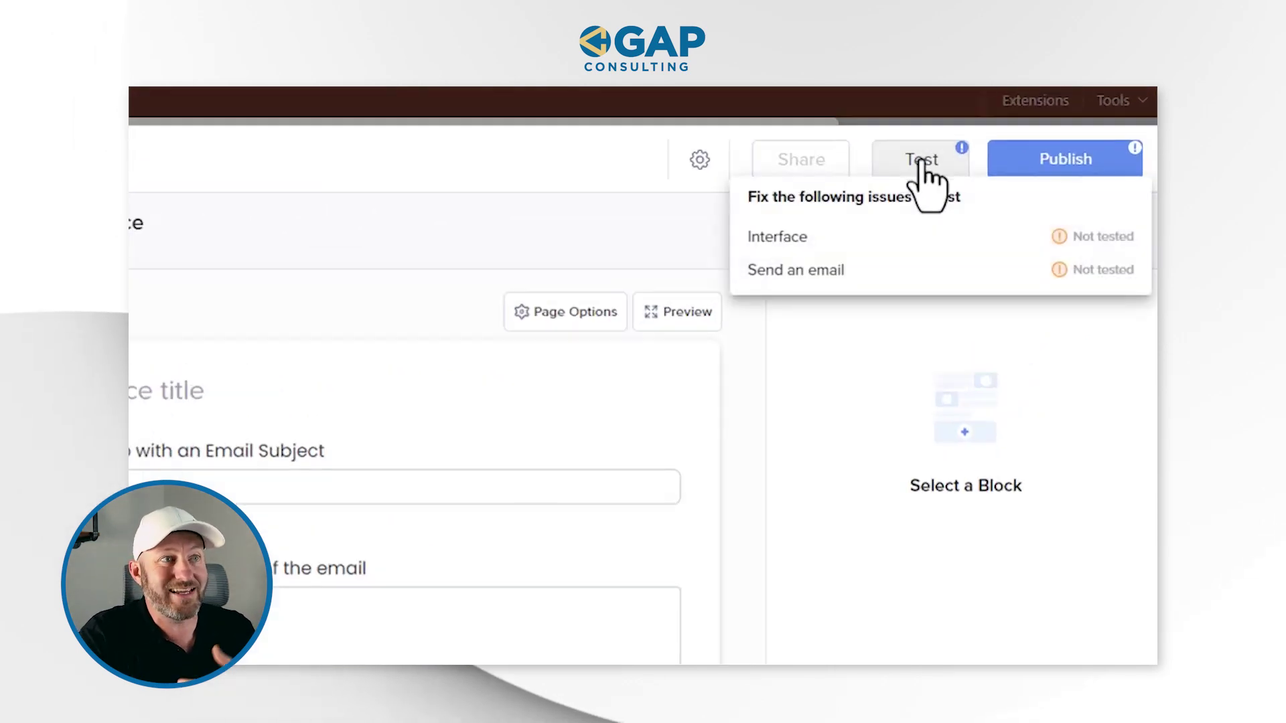
{"action": "mouse_move", "coordinate": [872, 251]}
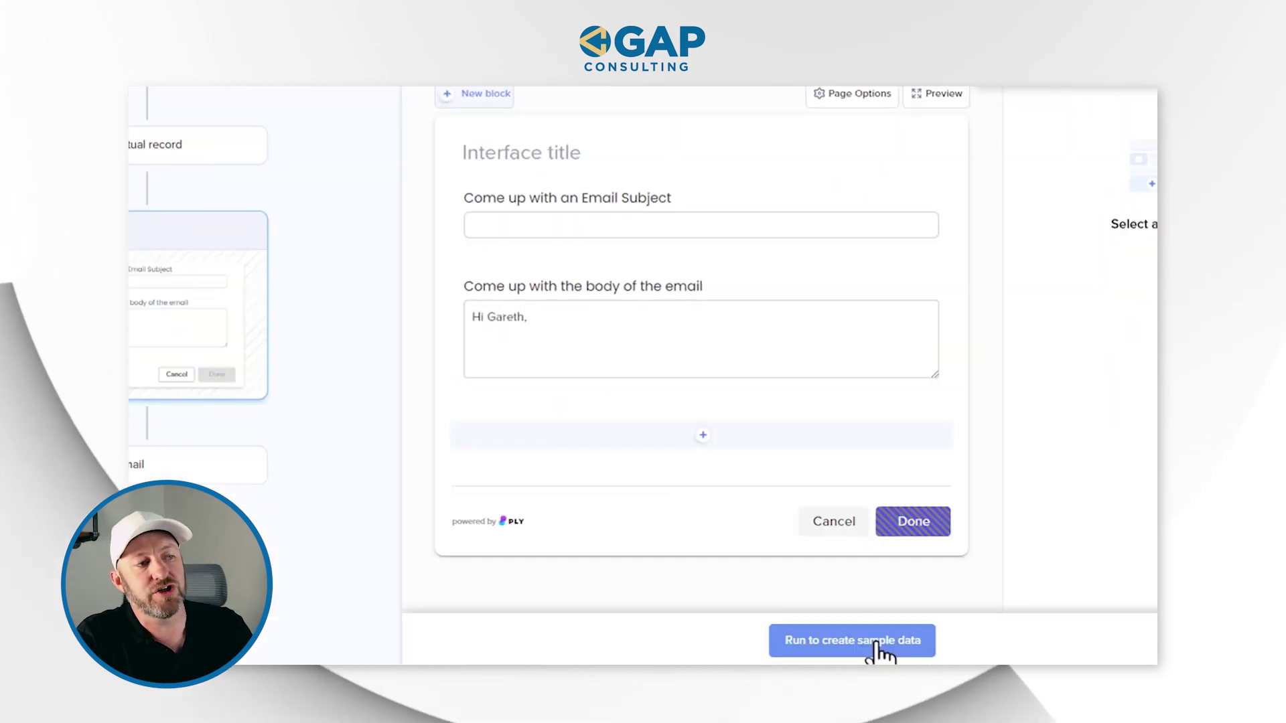
- Run the interface to create sample data, with subject "Test Subject" and "This is the test body..." below the greeting
{"action": "left_click", "coordinate": [880, 649]}
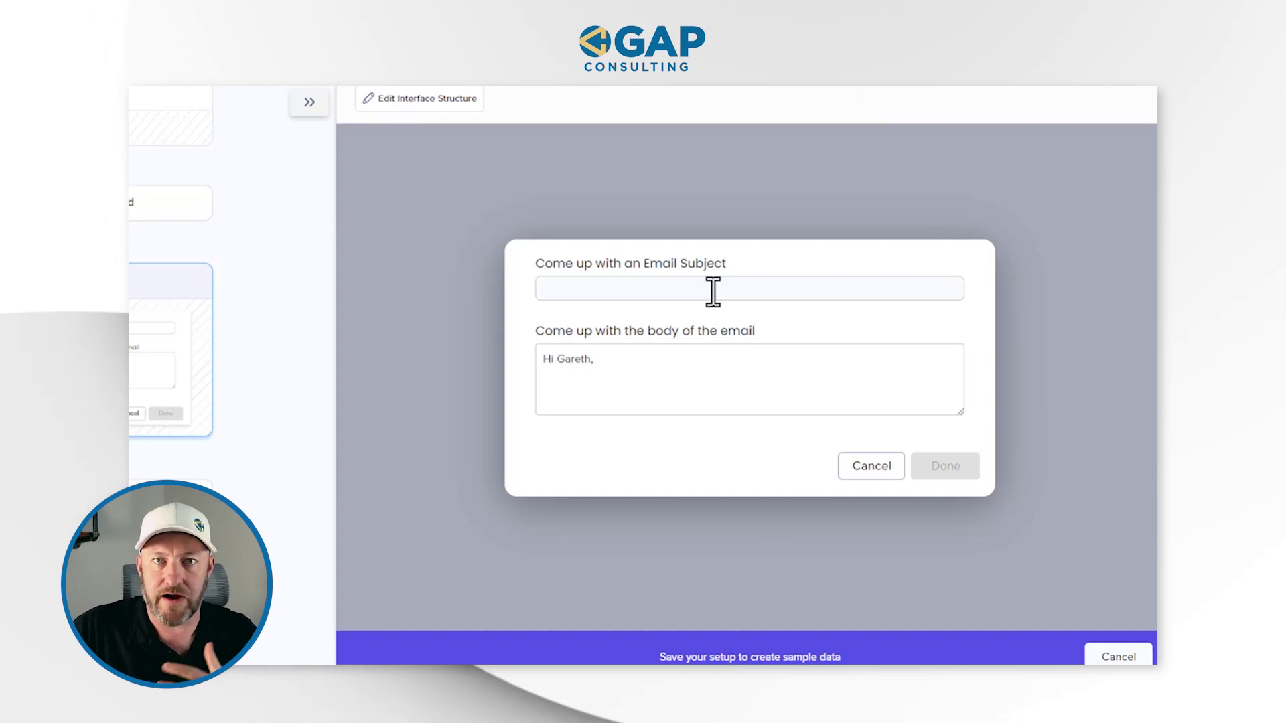
{"action": "left_click", "coordinate": [713, 292]}
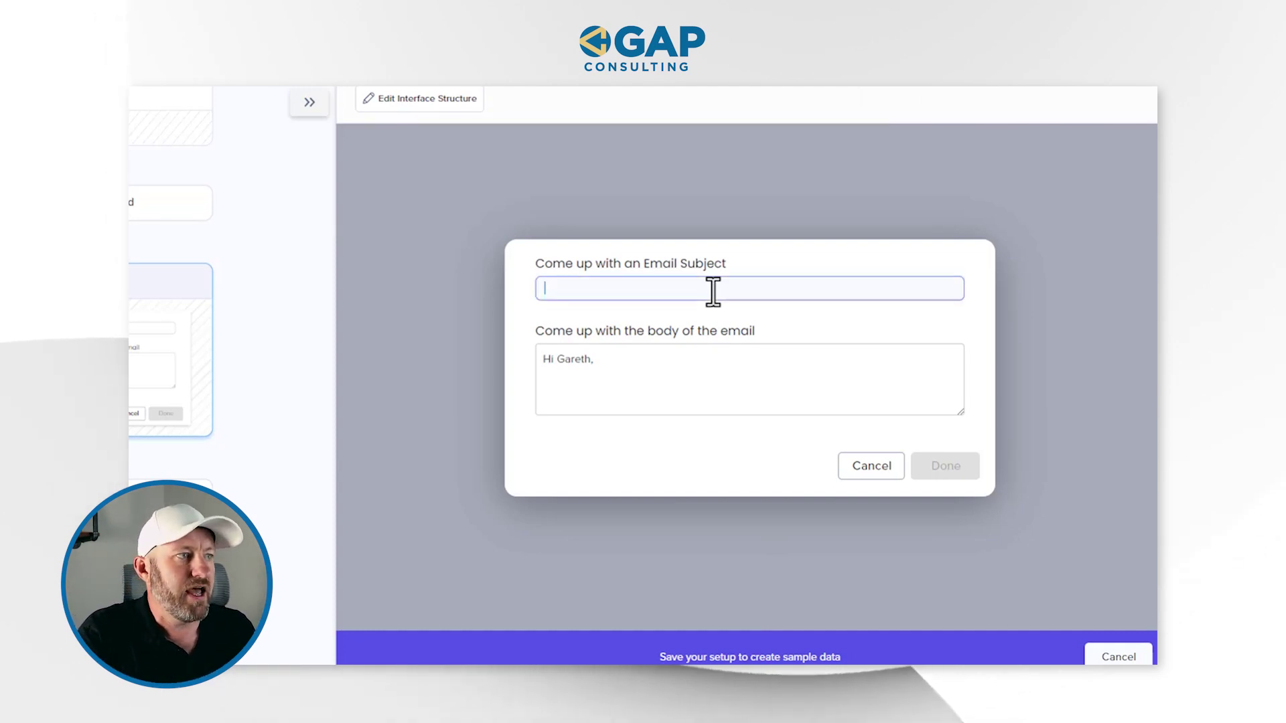
{"action": "type", "text": "Test S"}
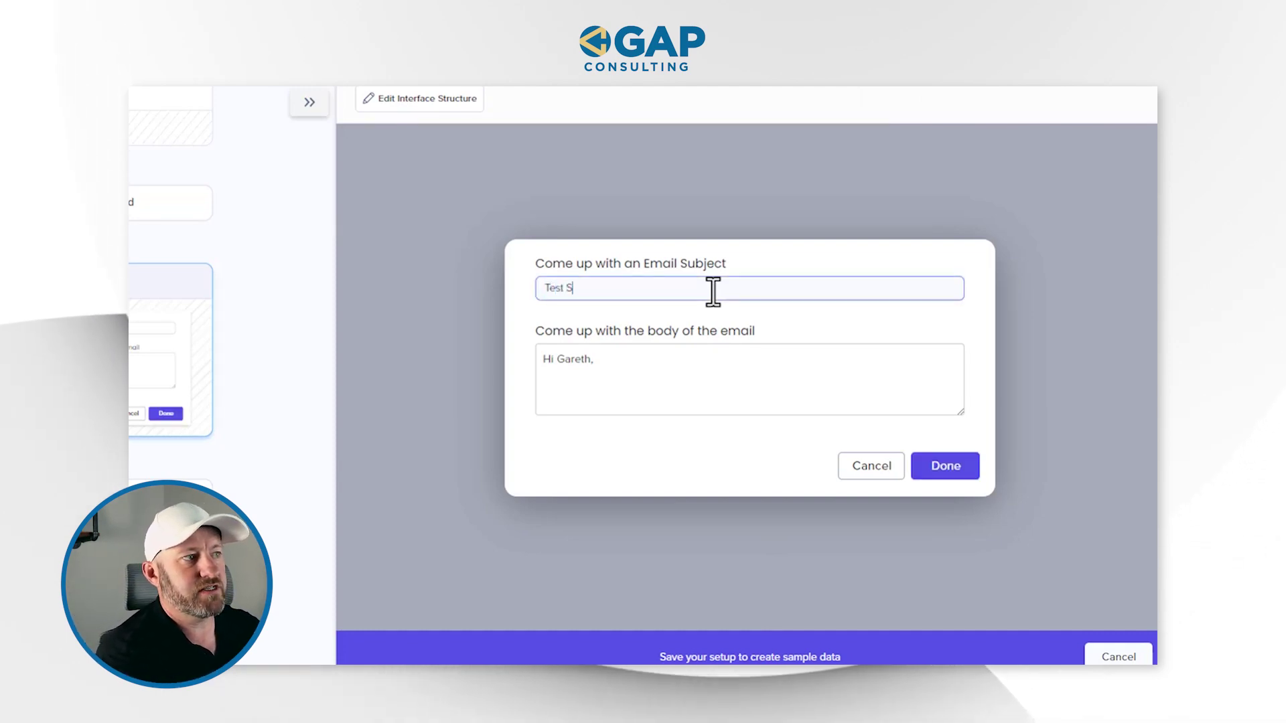
{"action": "type", "text": "ubject"}
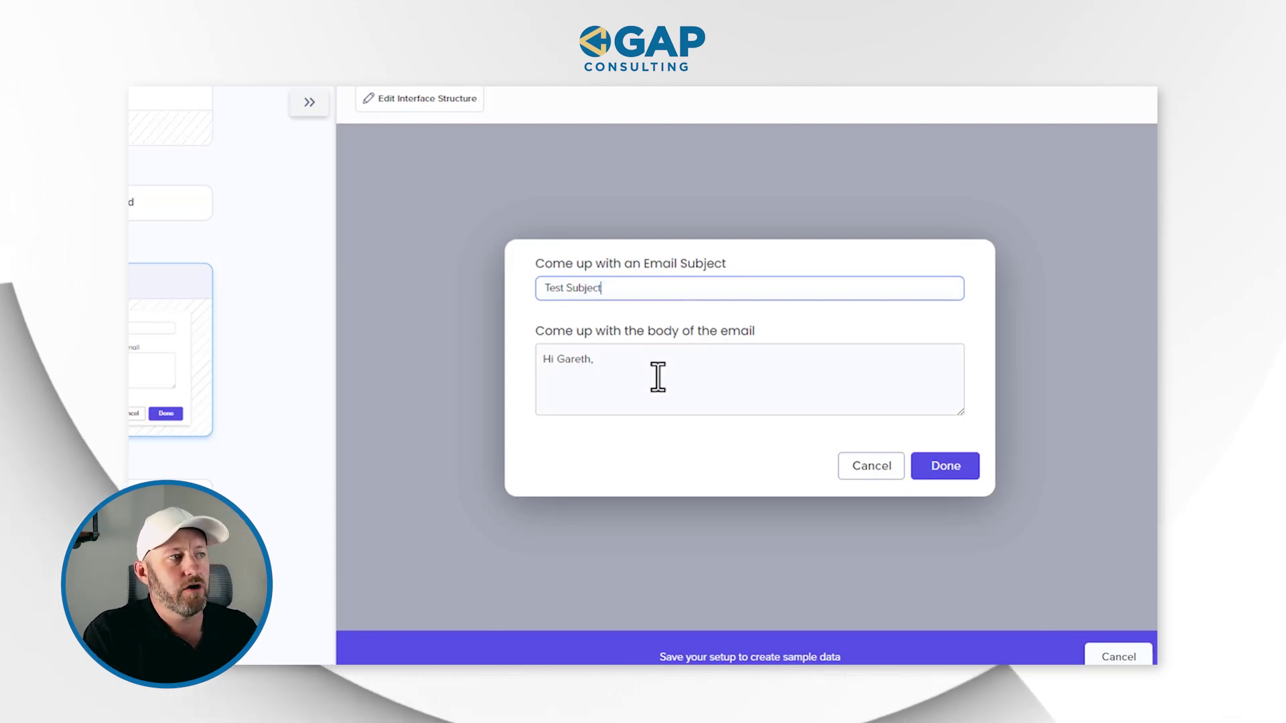
{"action": "left_click", "coordinate": [640, 377]}
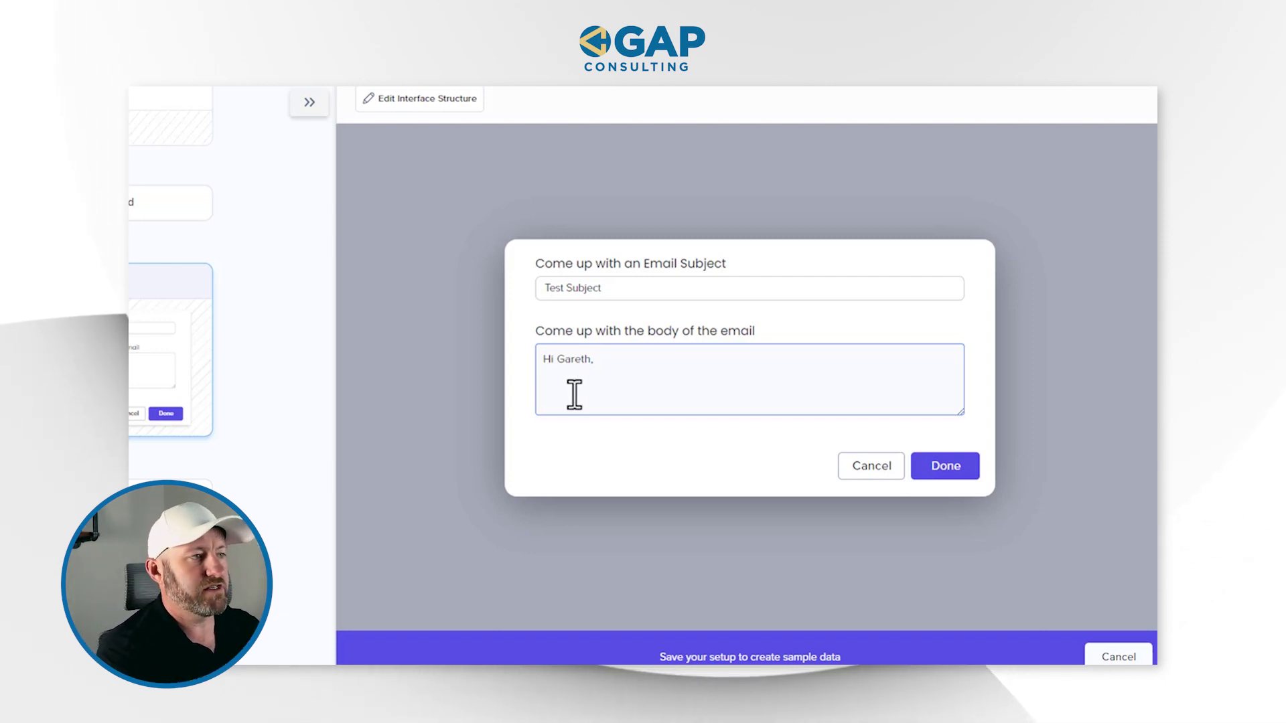
{"action": "key", "text": "Return"}
{"action": "type", "text": "This is the "}
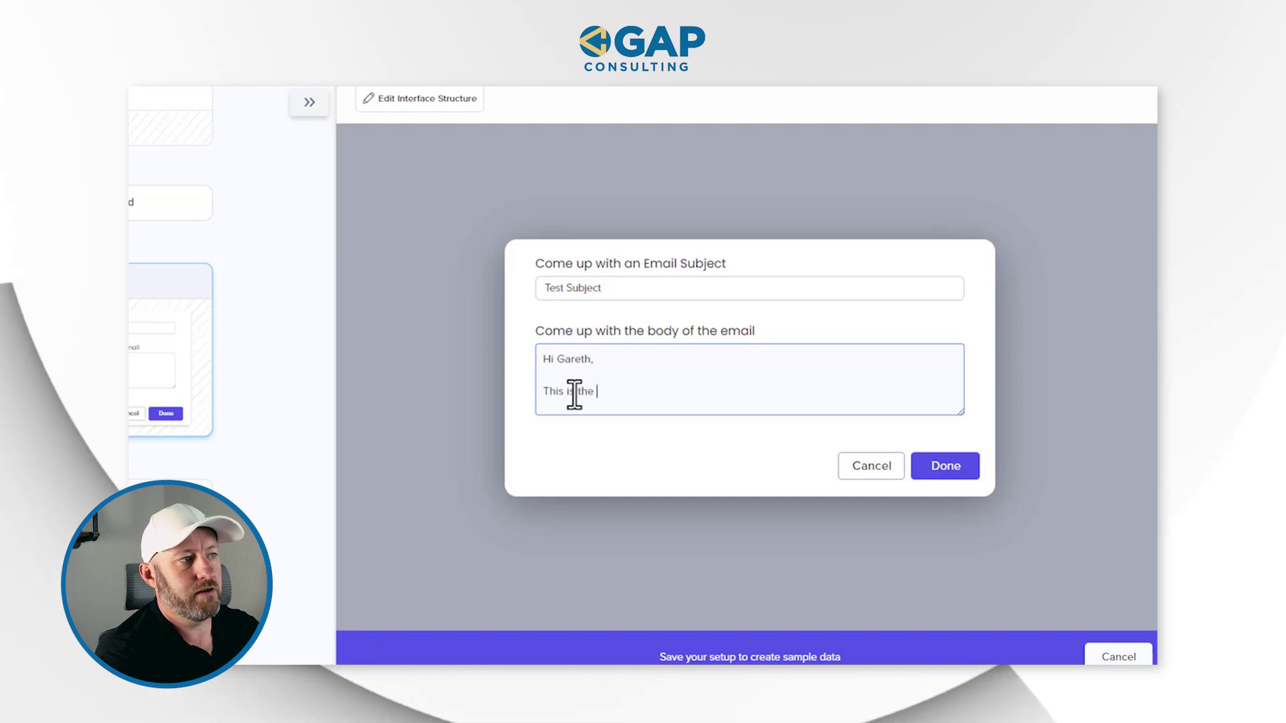
{"action": "type", "text": "test body..."}
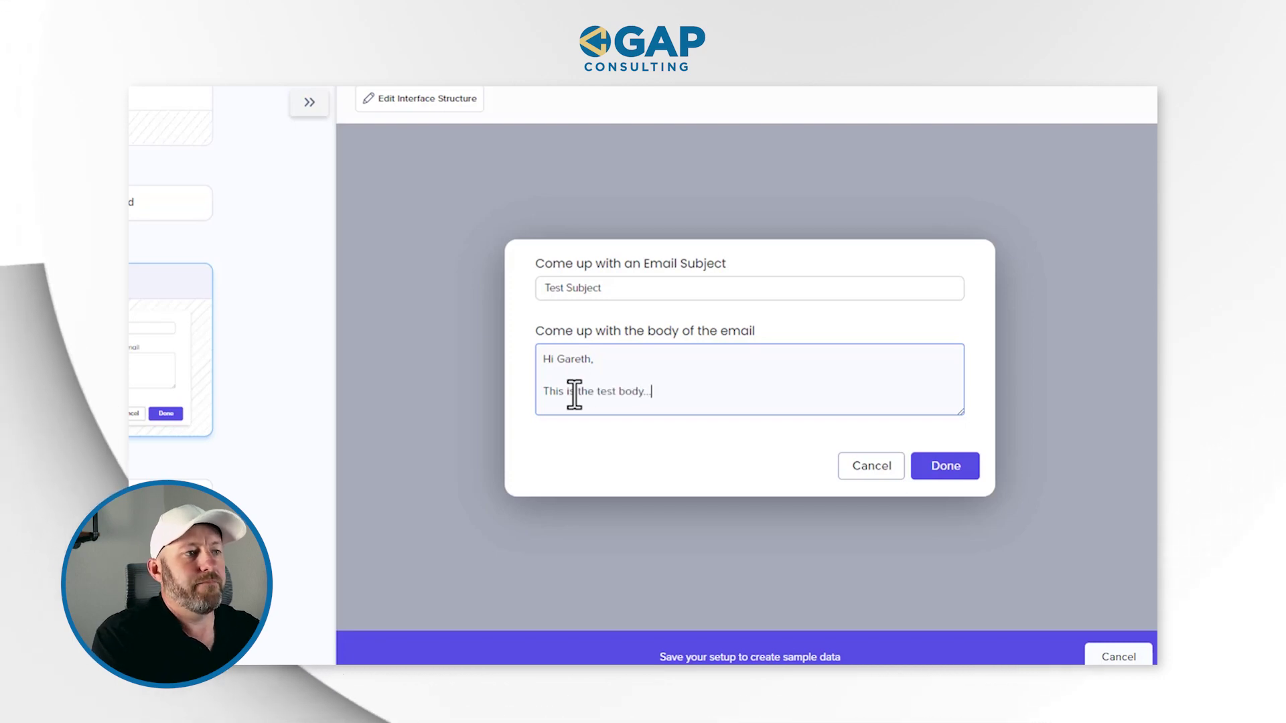
{"action": "left_click", "coordinate": [939, 467]}
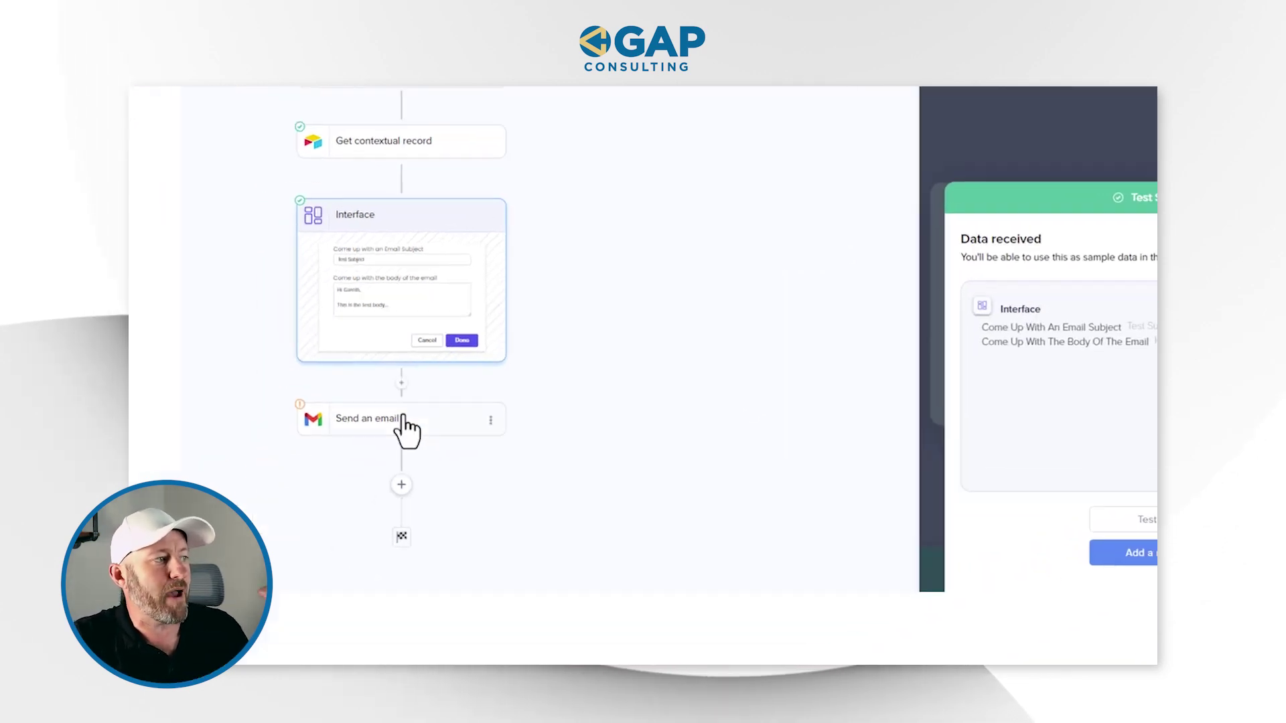
- Set the Send an email step's Subject to the "Come up with an Email Subject" answer from the Interface step
{"action": "left_click", "coordinate": [405, 425]}
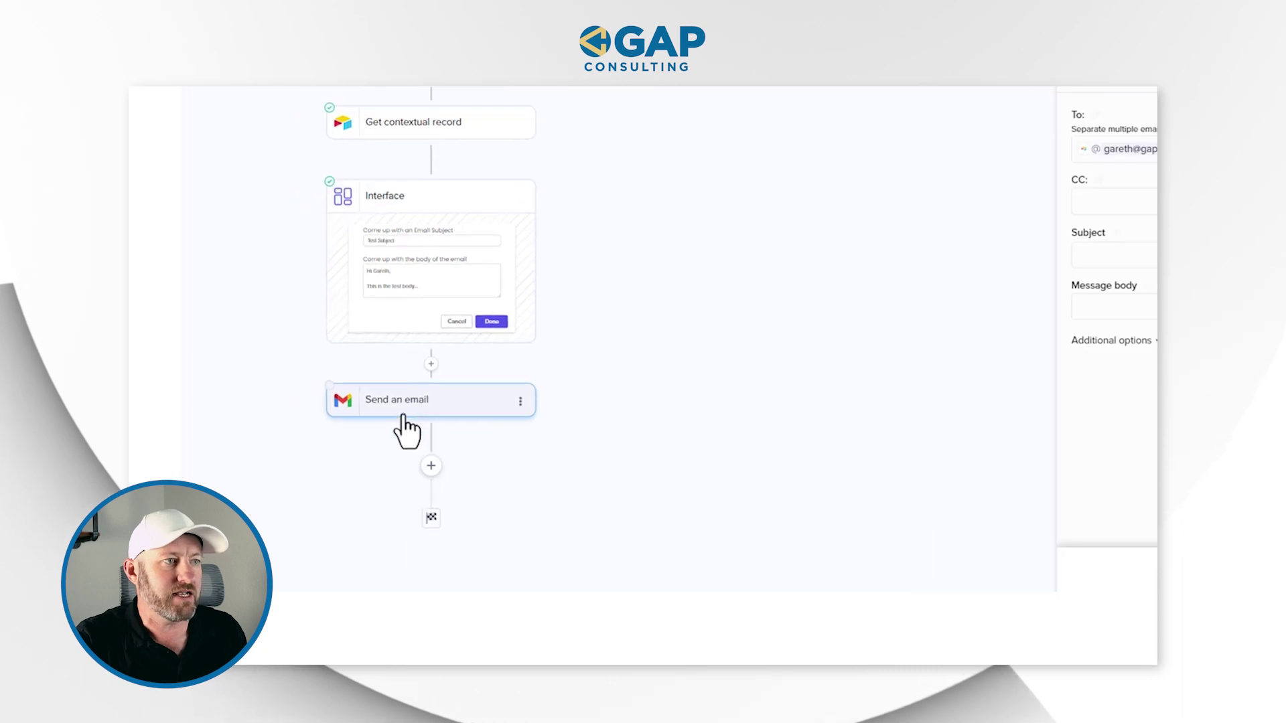
{"action": "left_click", "coordinate": [864, 366]}
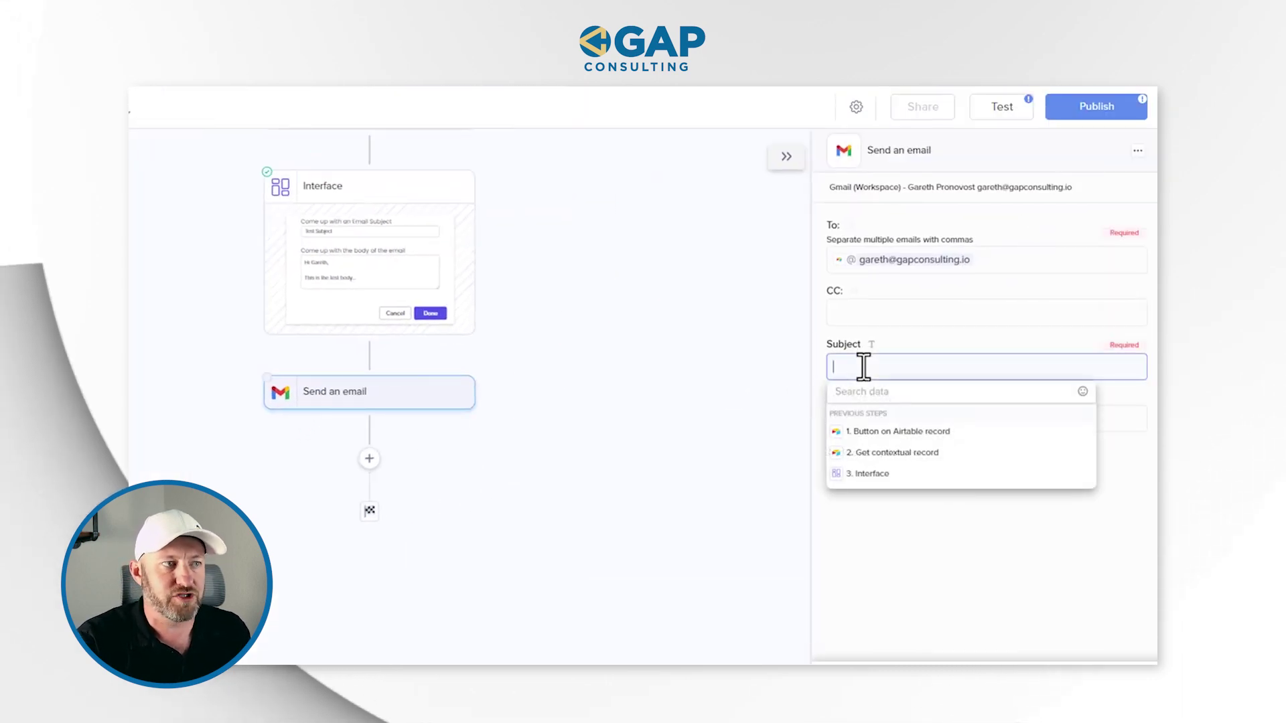
{"action": "left_click", "coordinate": [892, 475]}
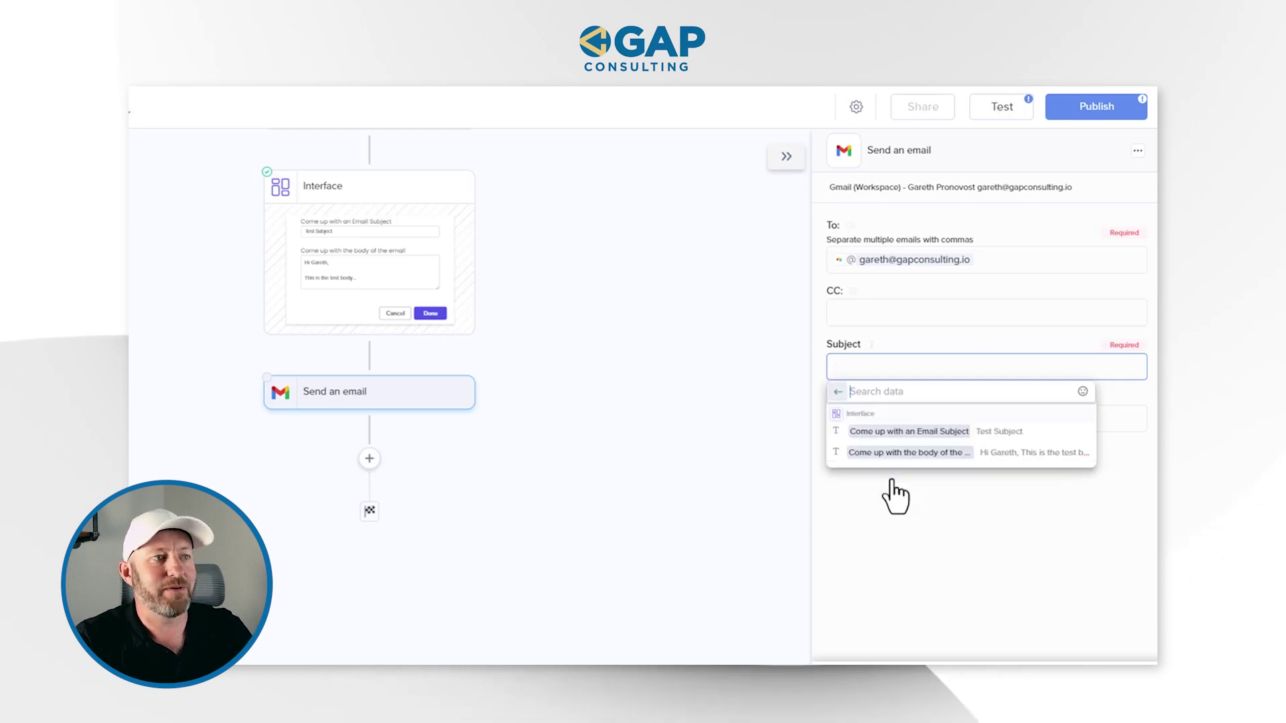
{"action": "left_click", "coordinate": [923, 436]}
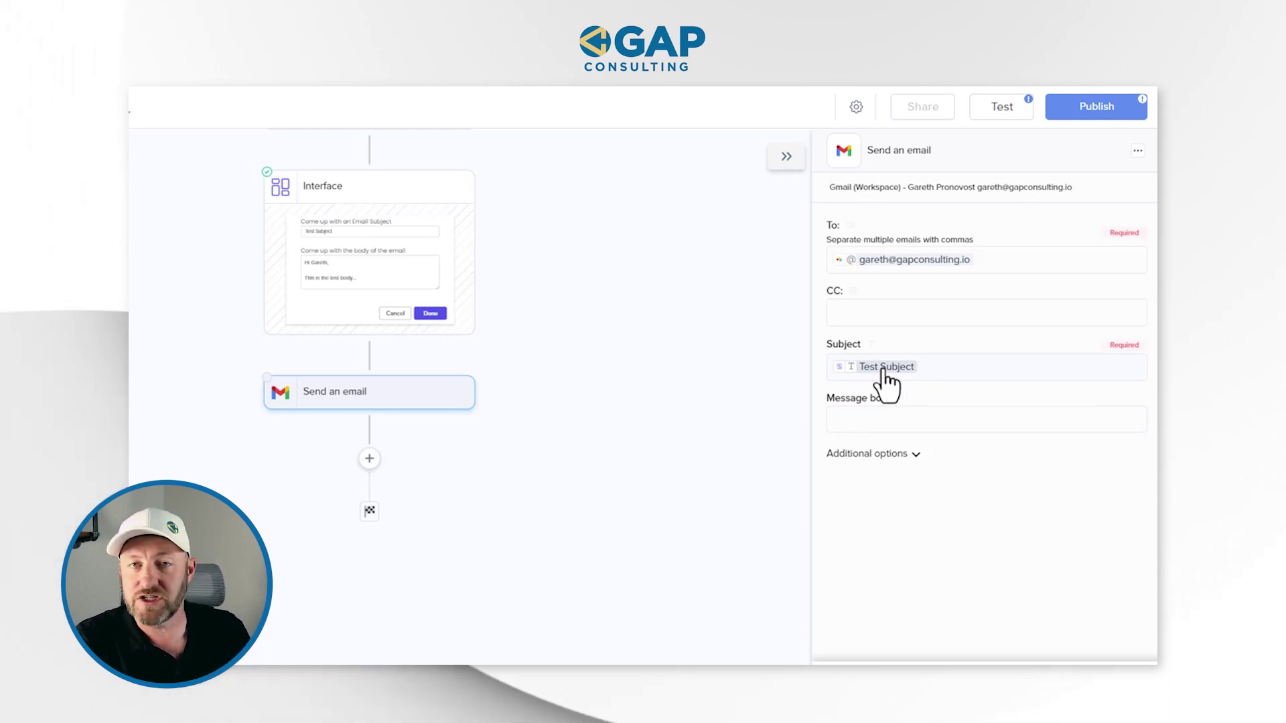
- Set the email's Message body to the "Come up with the body of the email" answer from the Interface step
{"action": "left_click", "coordinate": [884, 422]}
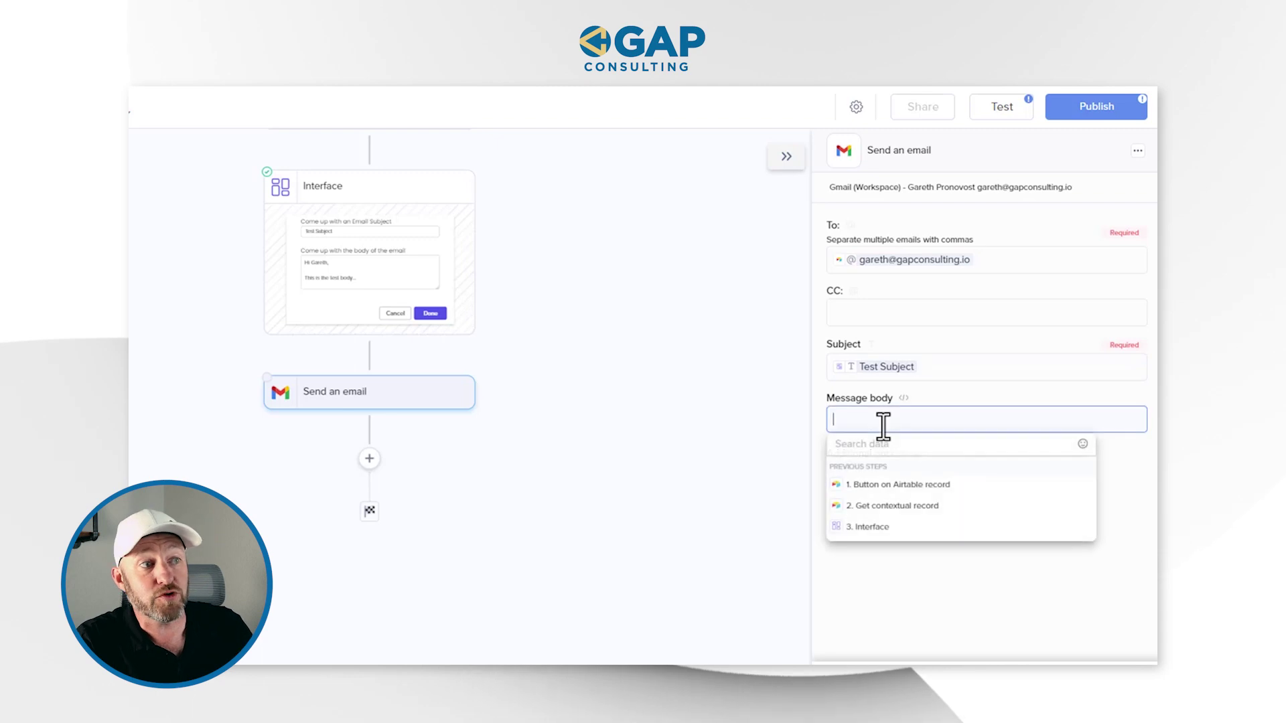
{"action": "left_click", "coordinate": [916, 529]}
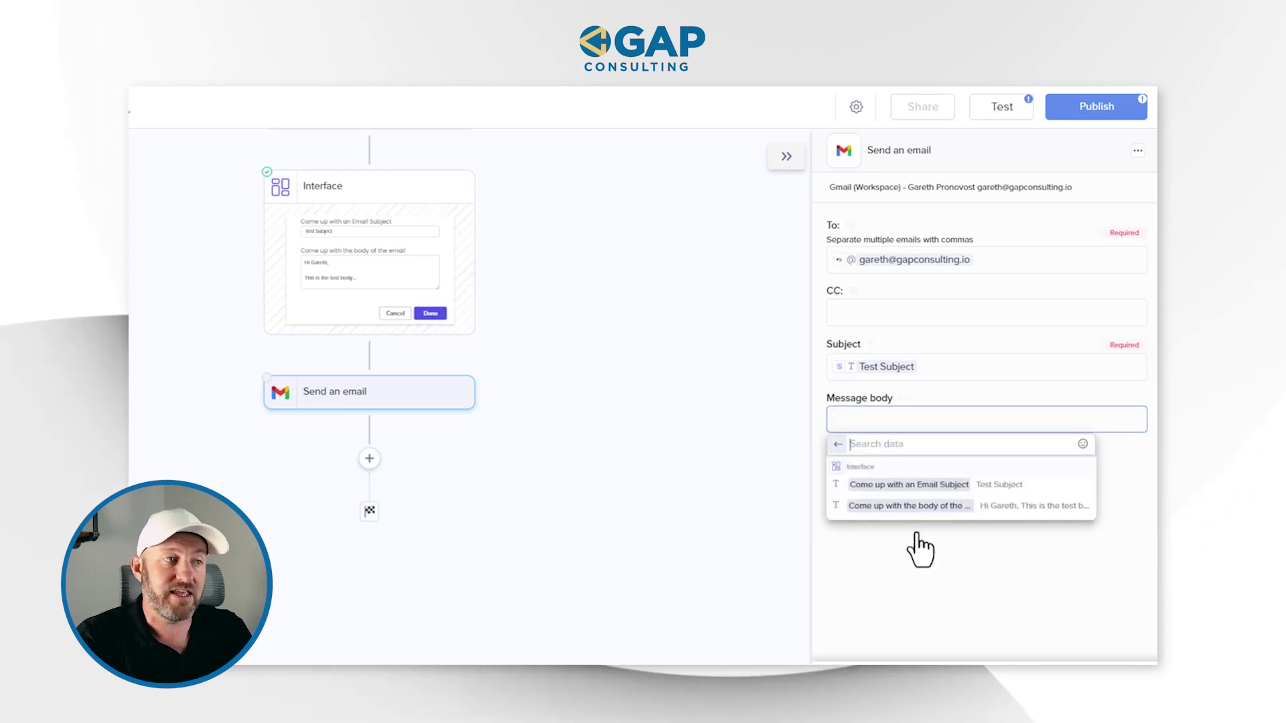
{"action": "mouse_move", "coordinate": [922, 508]}
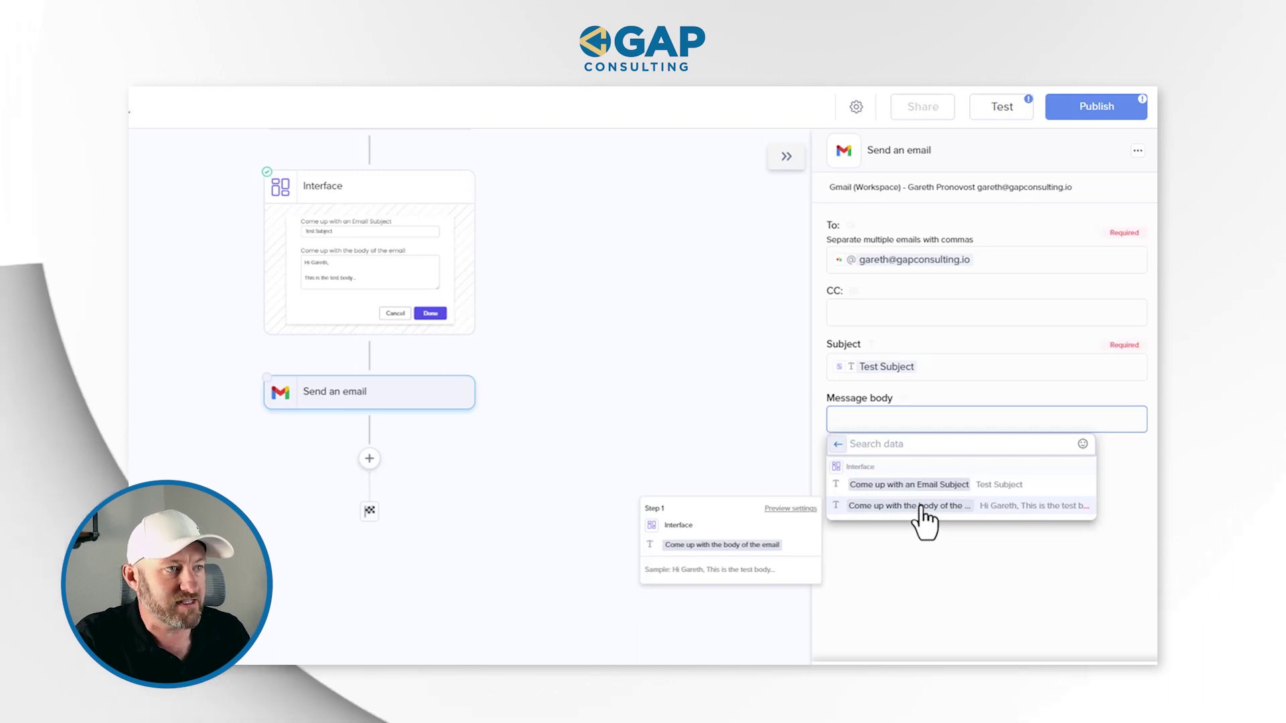
{"action": "left_click", "coordinate": [921, 507]}
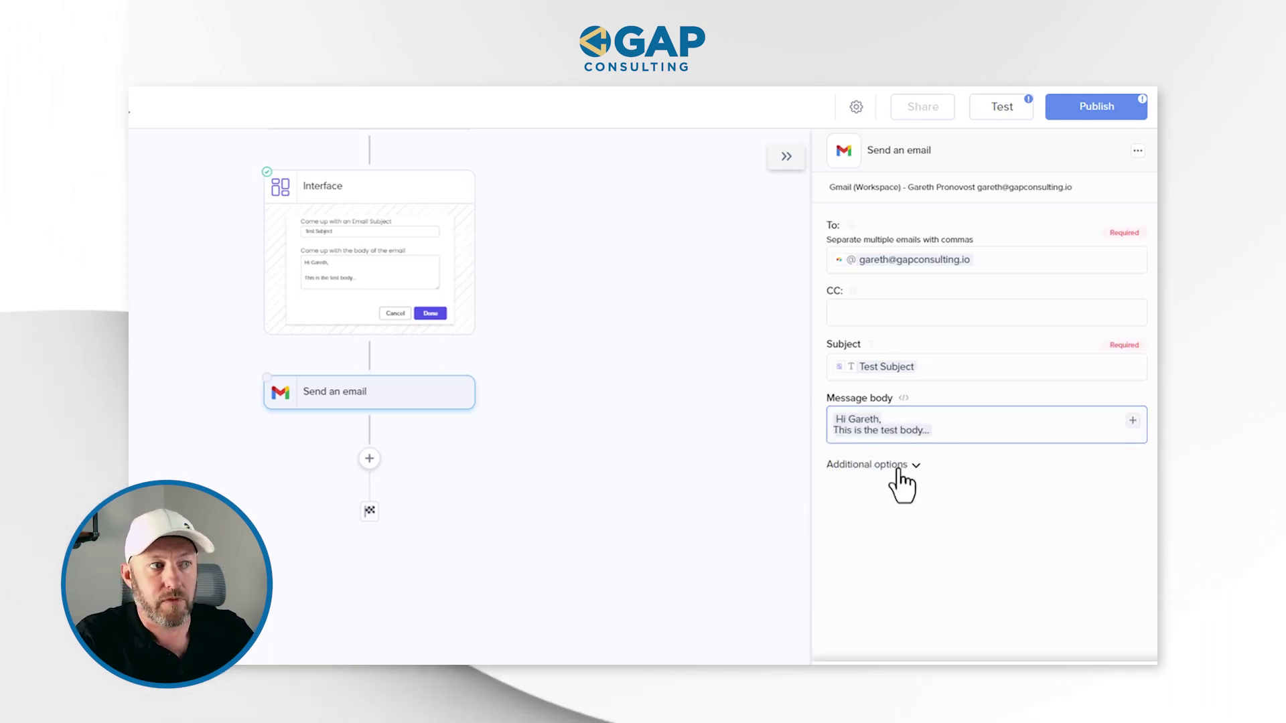
- Review the email step's additional options, leave them blank, and test the Send an email step
{"action": "left_click", "coordinate": [899, 467]}
{"action": "scroll", "coordinate": [941, 481], "scroll_direction": "down", "scroll_amount": 2}
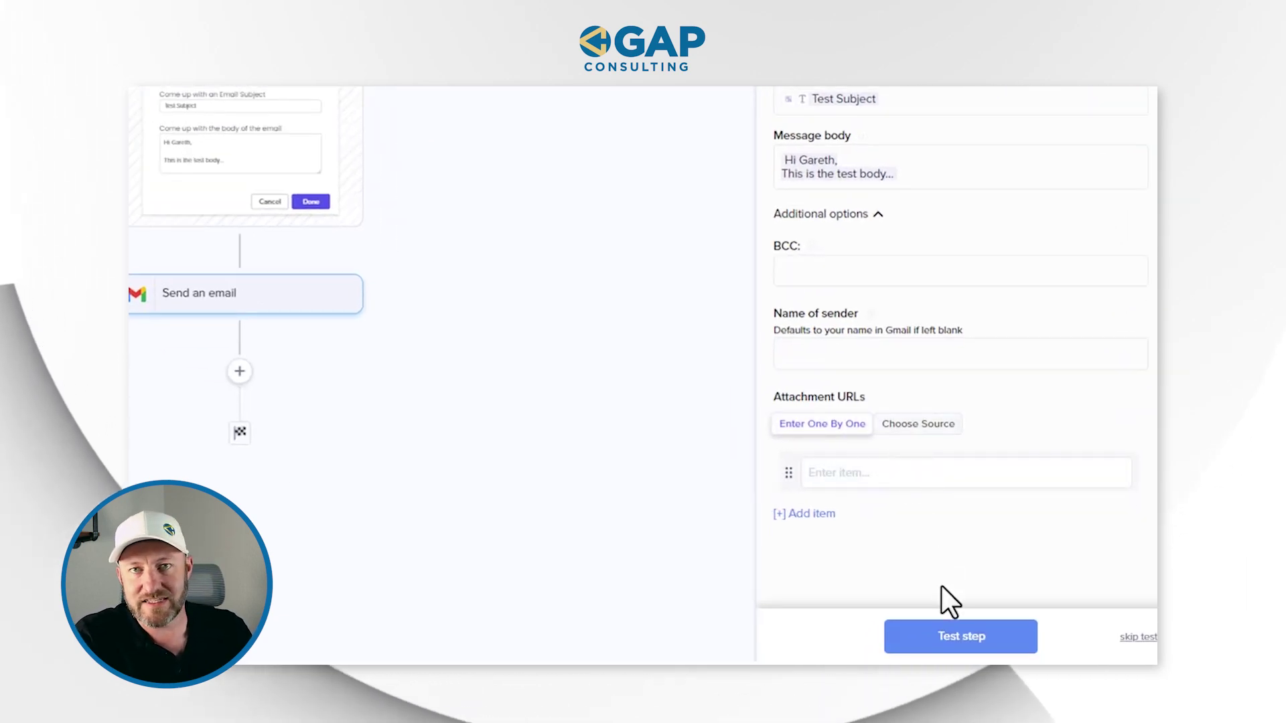
{"action": "left_click", "coordinate": [948, 647]}
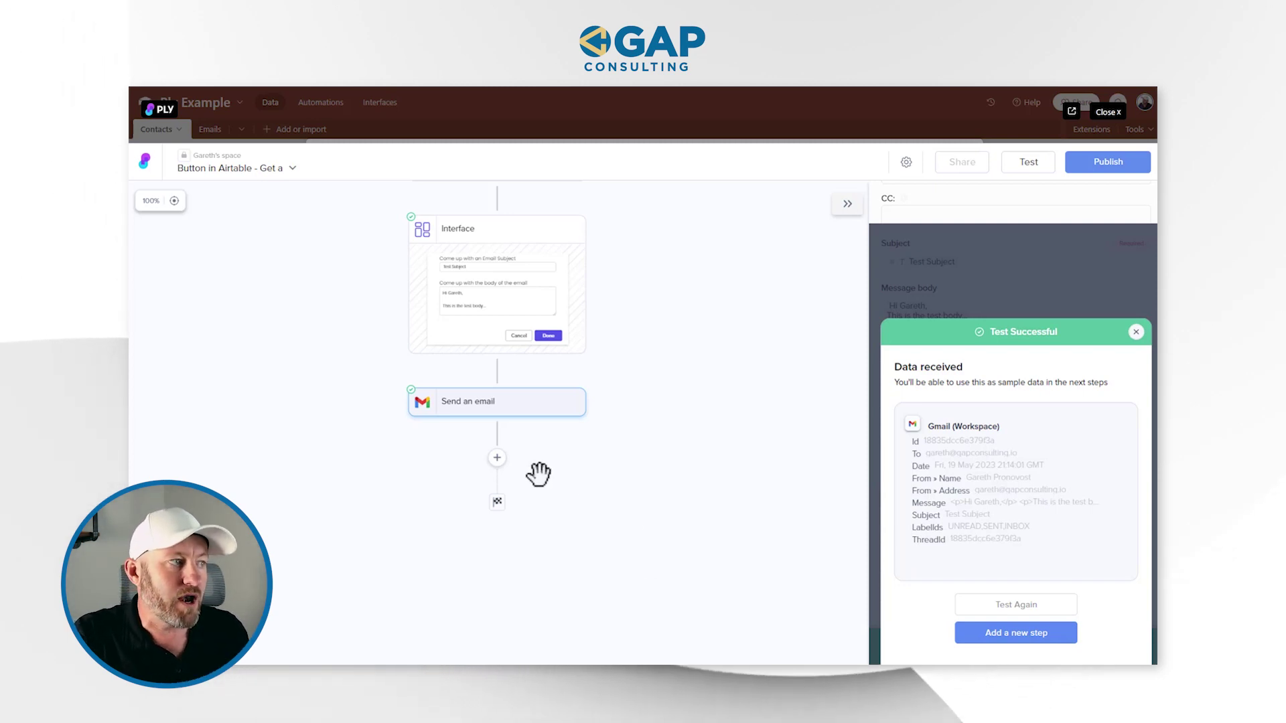
- Add an Airtable "Create a record" step after Send an email and connect it with the "Ply Example for Email Automation" account connection
{"action": "left_click", "coordinate": [497, 461]}
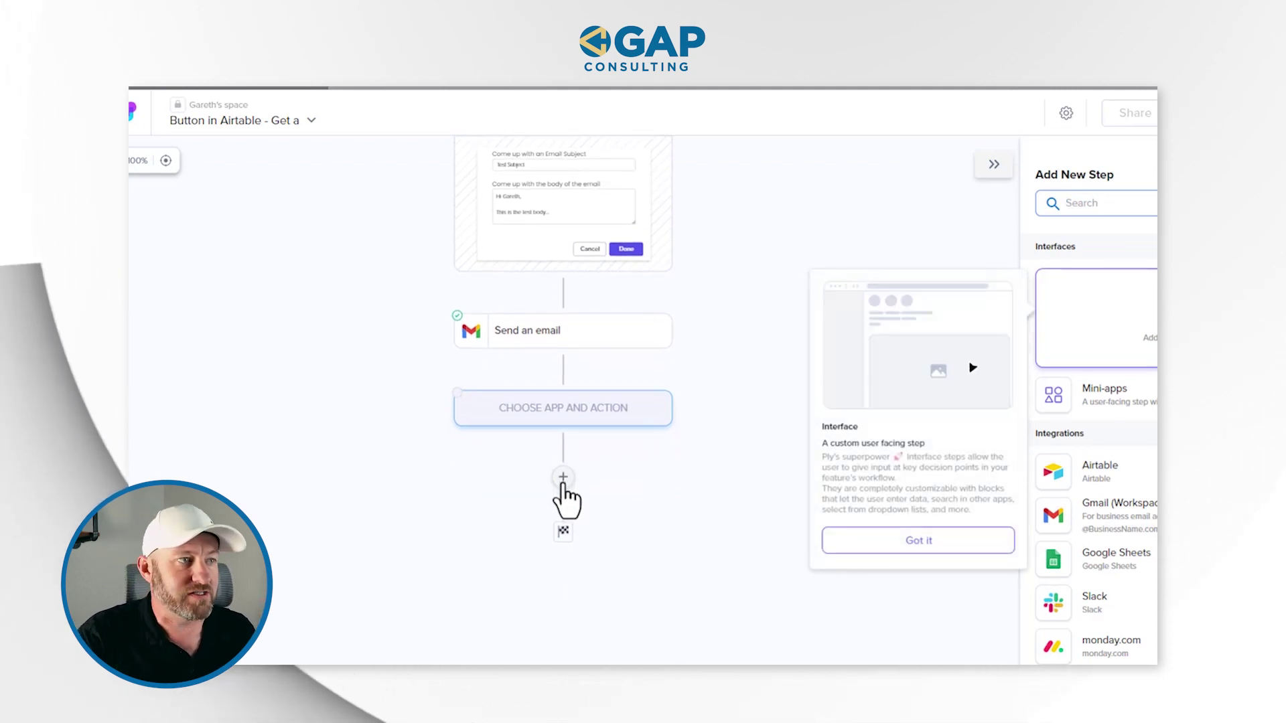
{"action": "left_click", "coordinate": [1105, 491]}
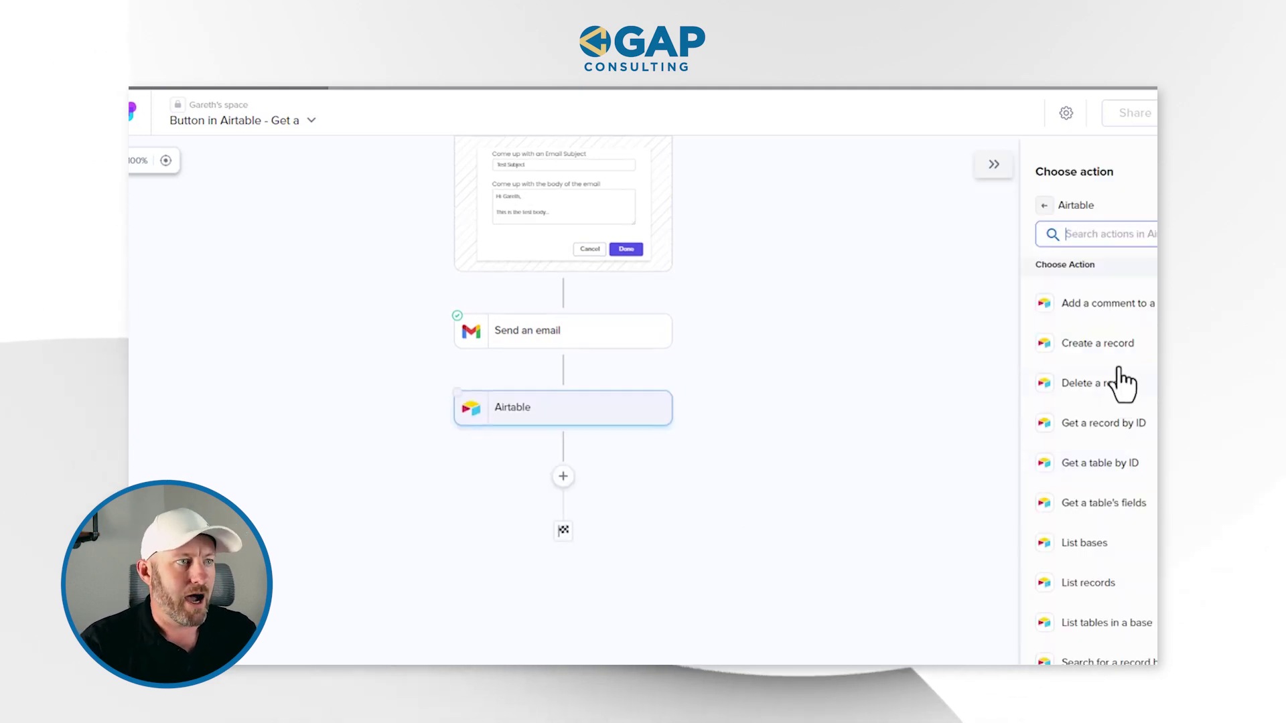
{"action": "left_click", "coordinate": [1117, 347]}
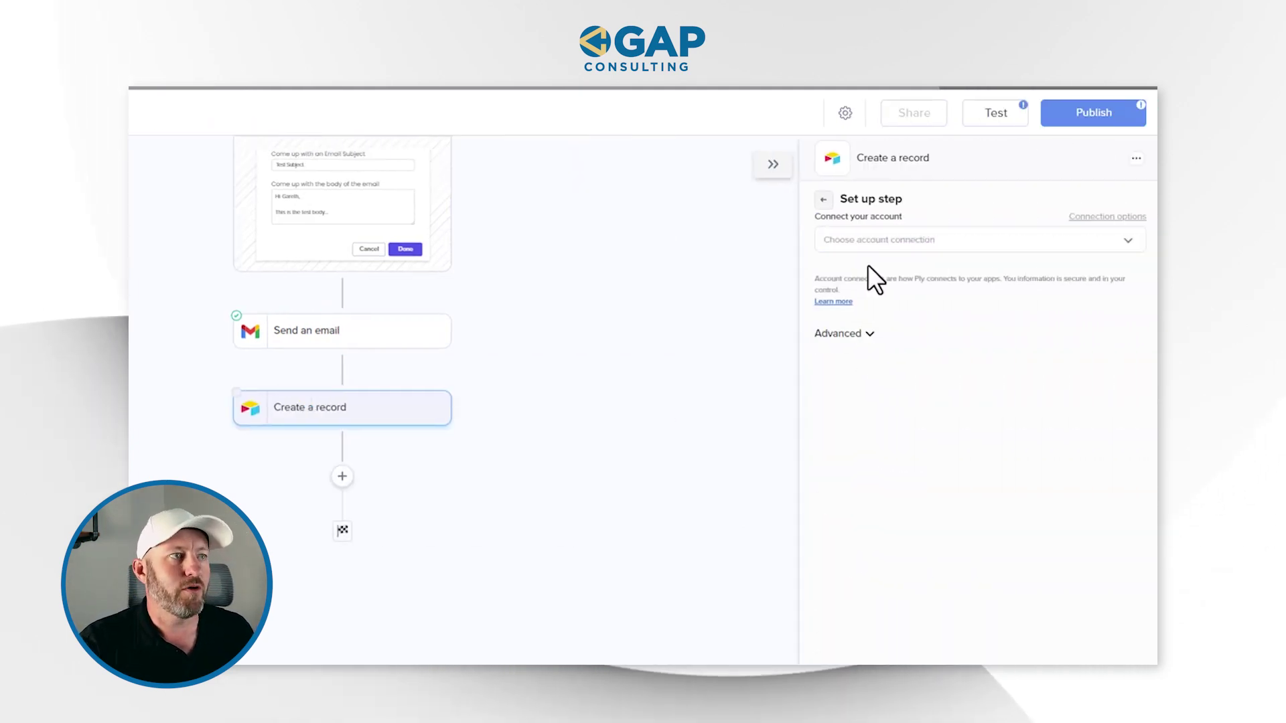
{"action": "left_click", "coordinate": [869, 241]}
{"action": "left_click", "coordinate": [877, 294]}
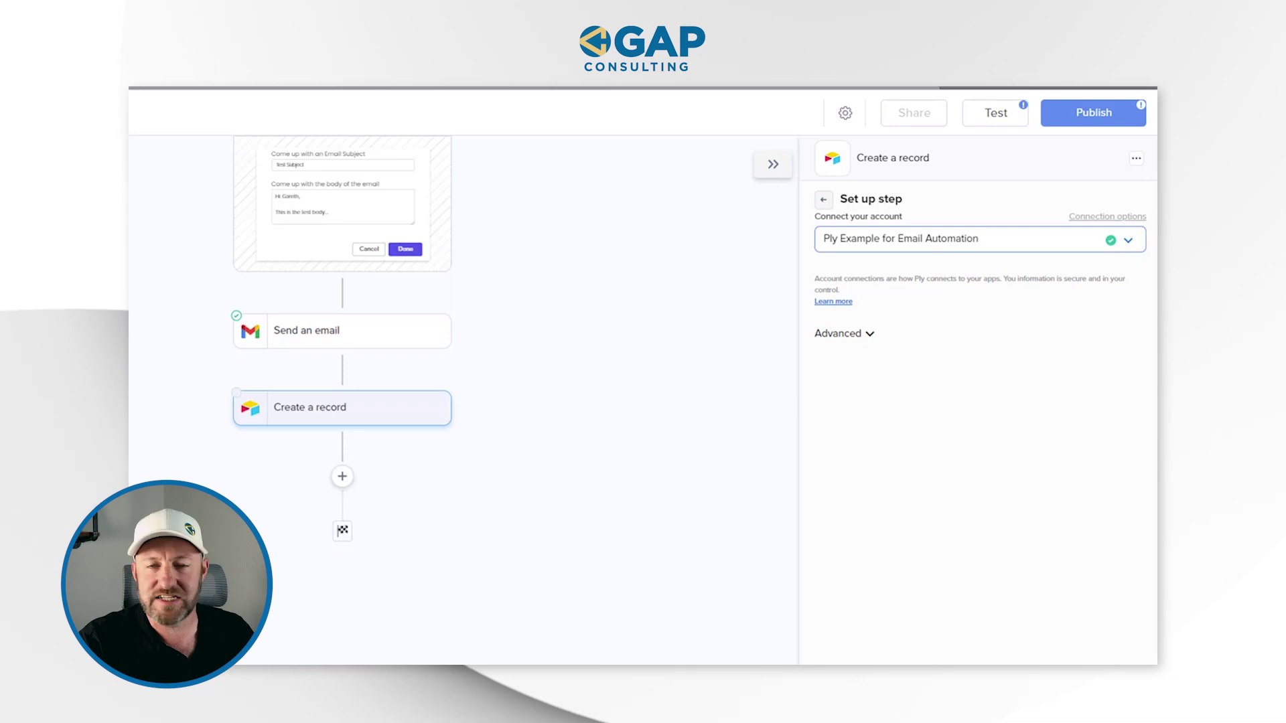
- Set the Create a record step's base to Ply Example and its table to Emails
{"action": "left_click", "coordinate": [937, 263]}
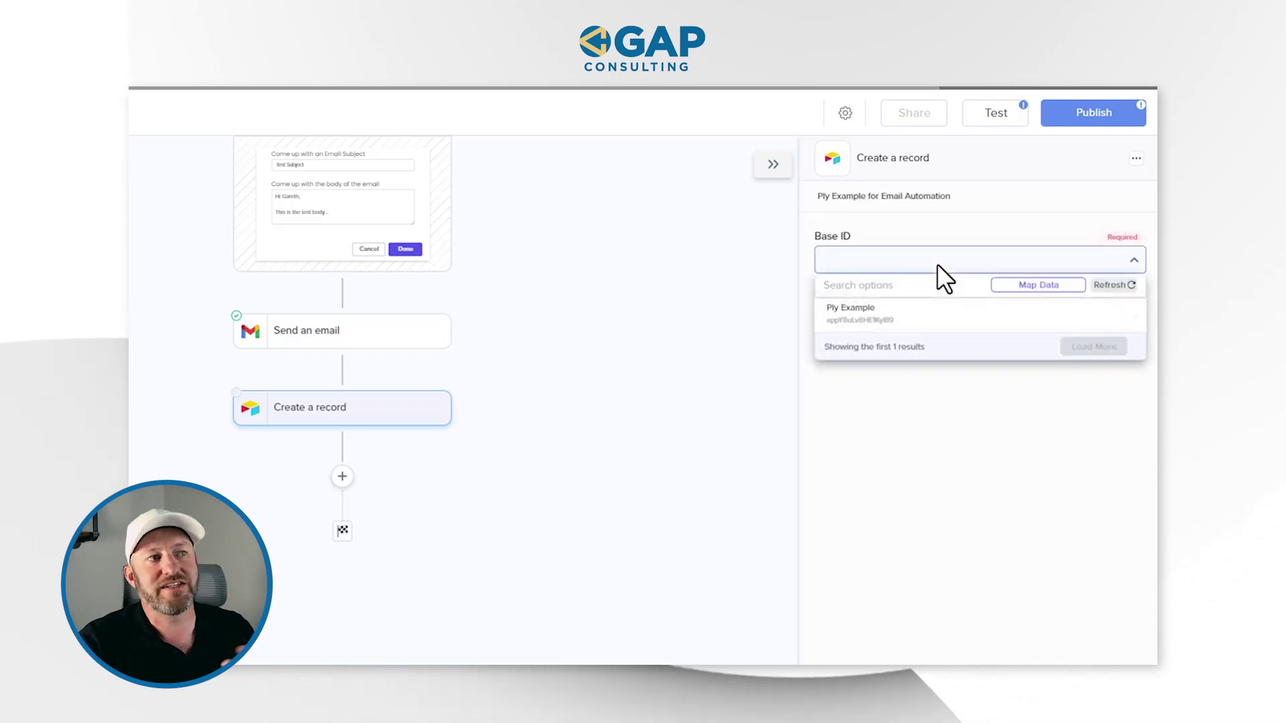
{"action": "left_click", "coordinate": [925, 319]}
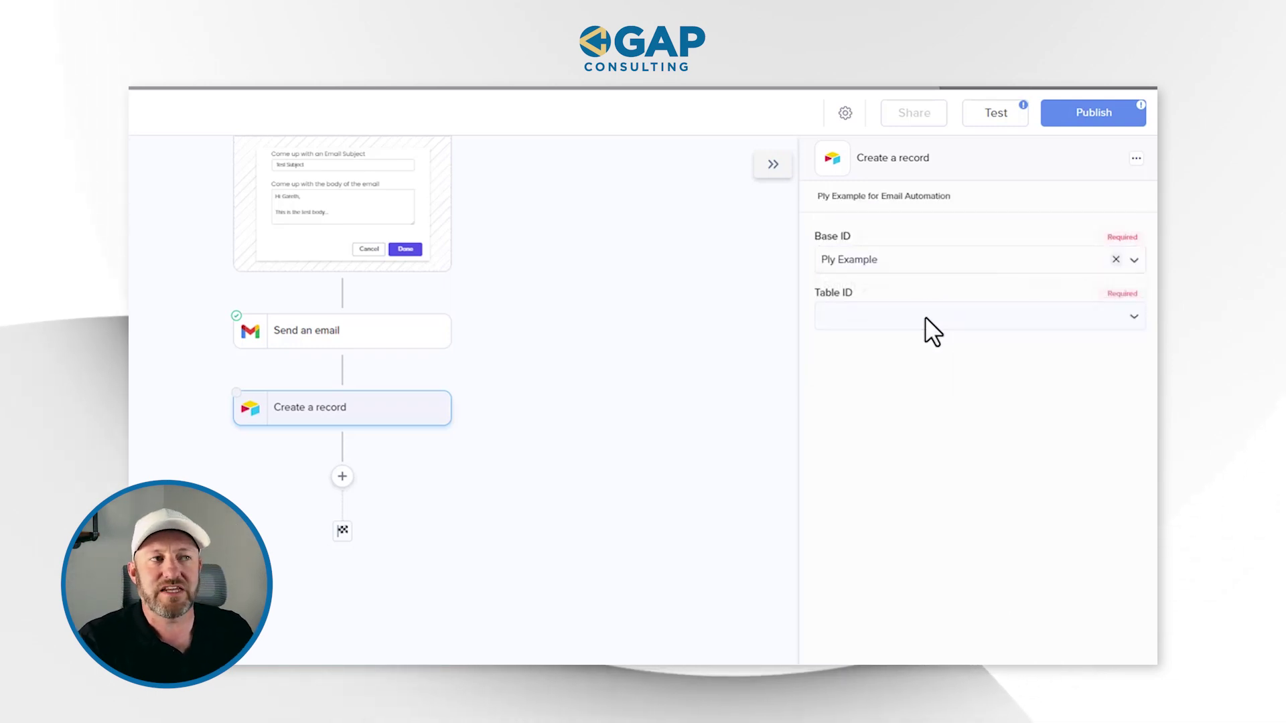
{"action": "left_click", "coordinate": [925, 316]}
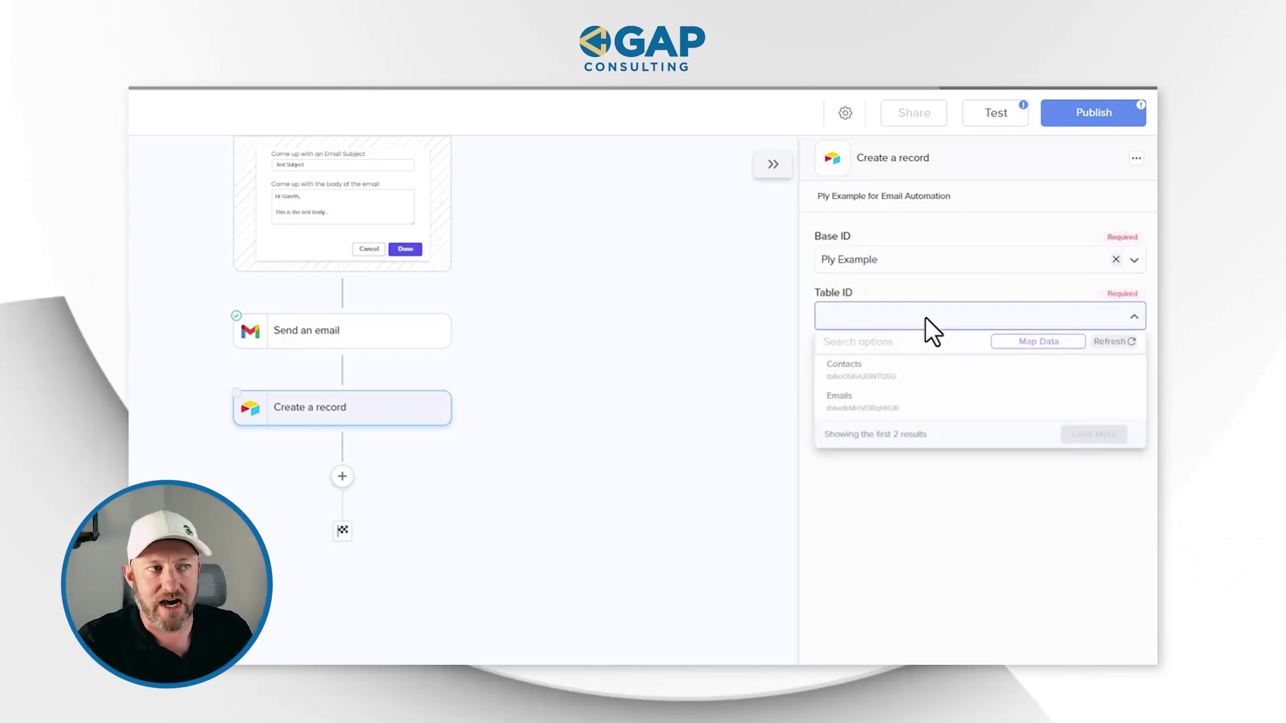
{"action": "left_click", "coordinate": [915, 406]}
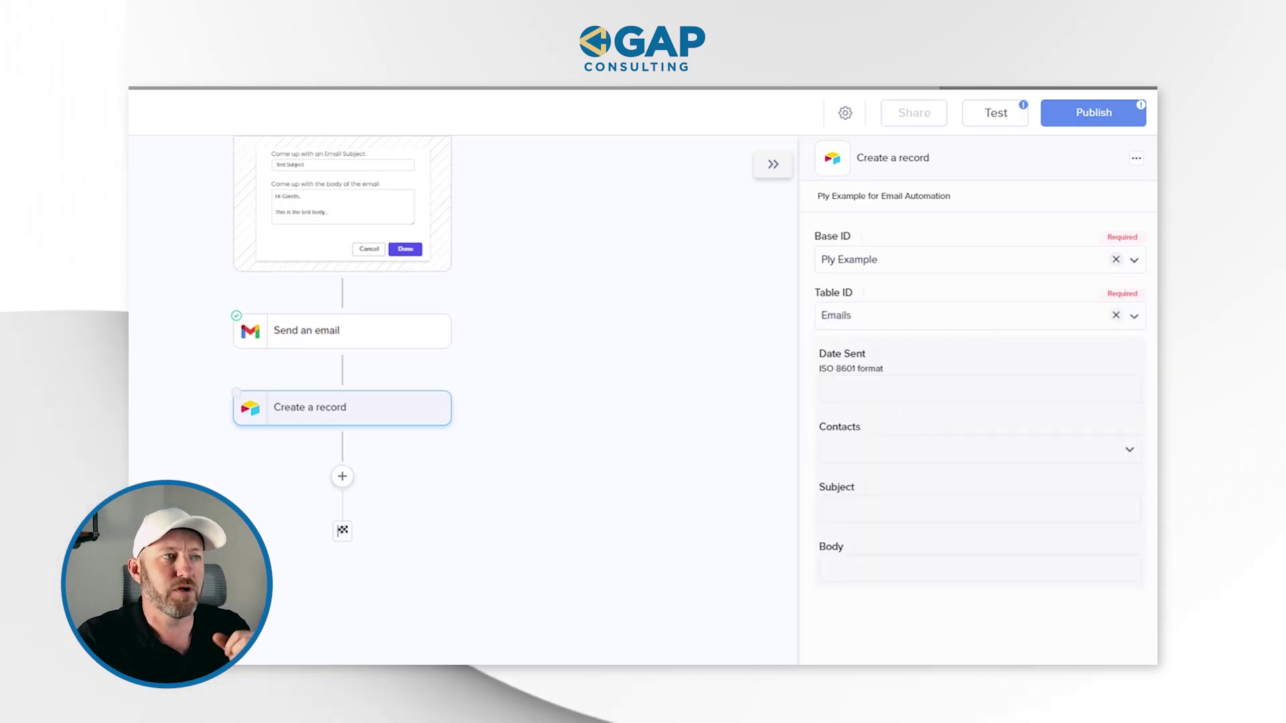
- Map the record's Date Sent field to the Date from the Send an email step
{"action": "left_click", "coordinate": [898, 389]}
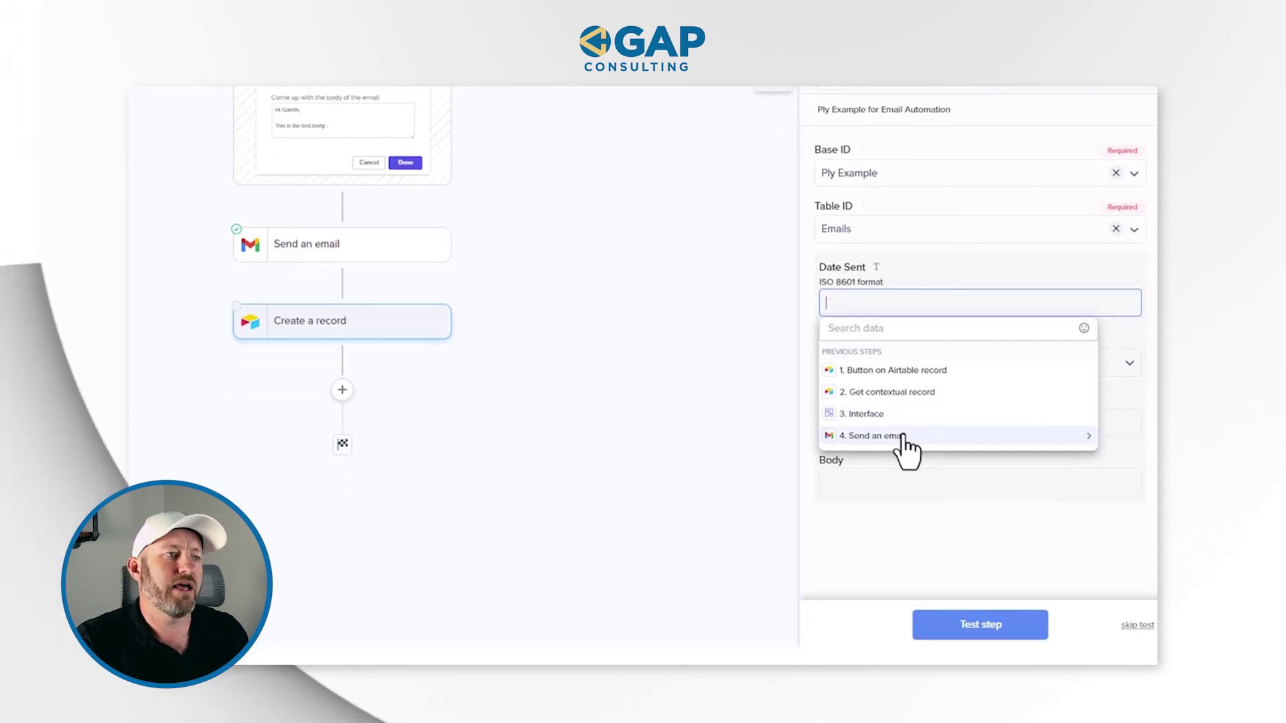
{"action": "left_click", "coordinate": [903, 437]}
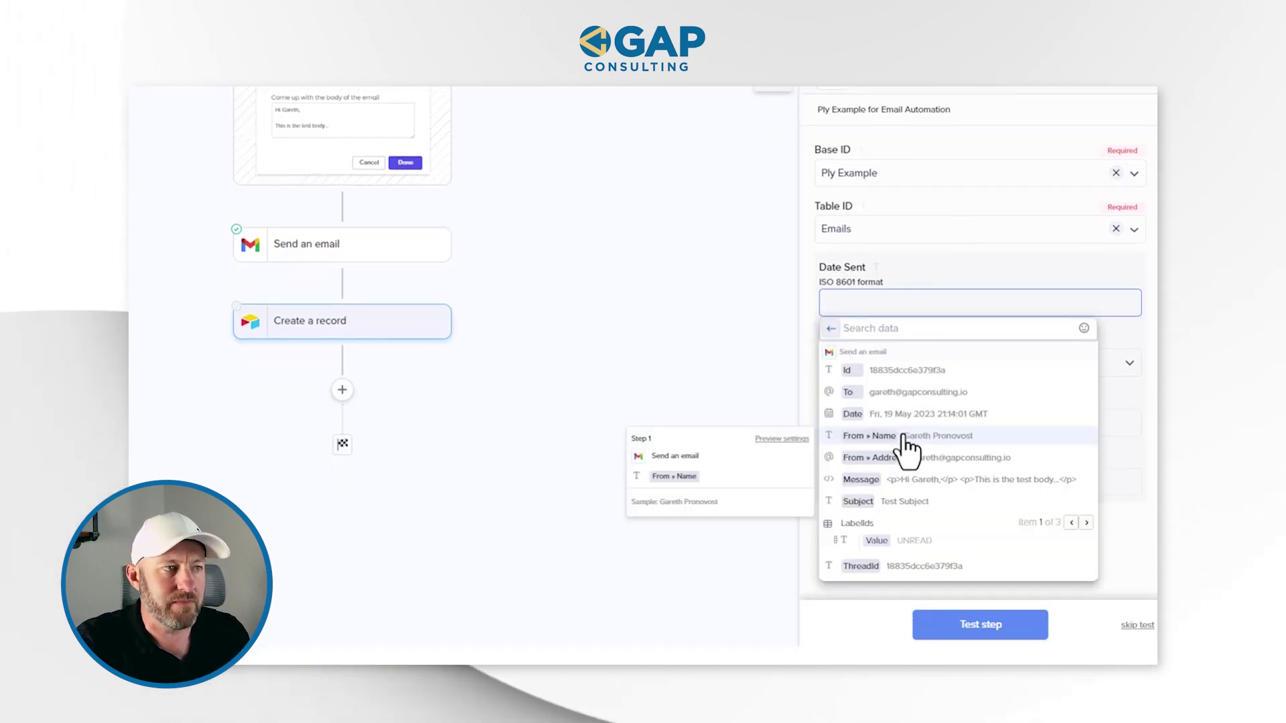
{"action": "left_click", "coordinate": [910, 416]}
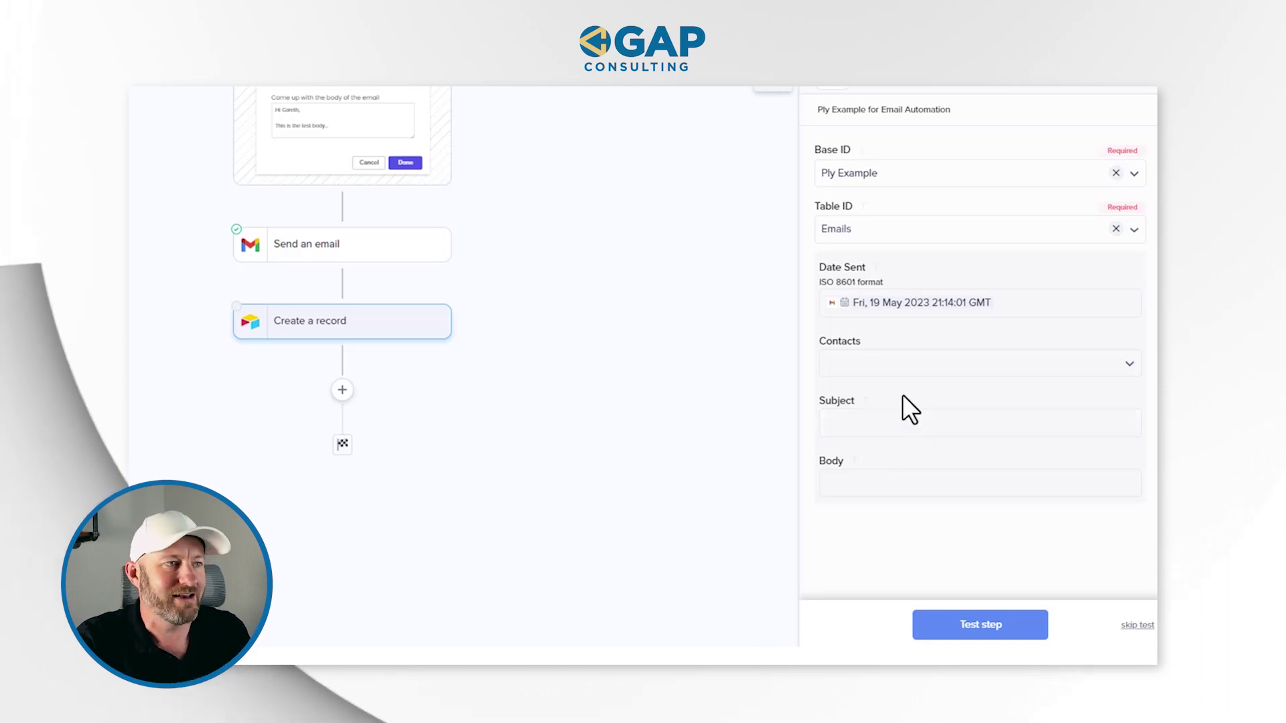
- Switch the Contacts field to mapped data and set its item to the Id from the Get contextual record step
{"action": "left_click", "coordinate": [905, 365]}
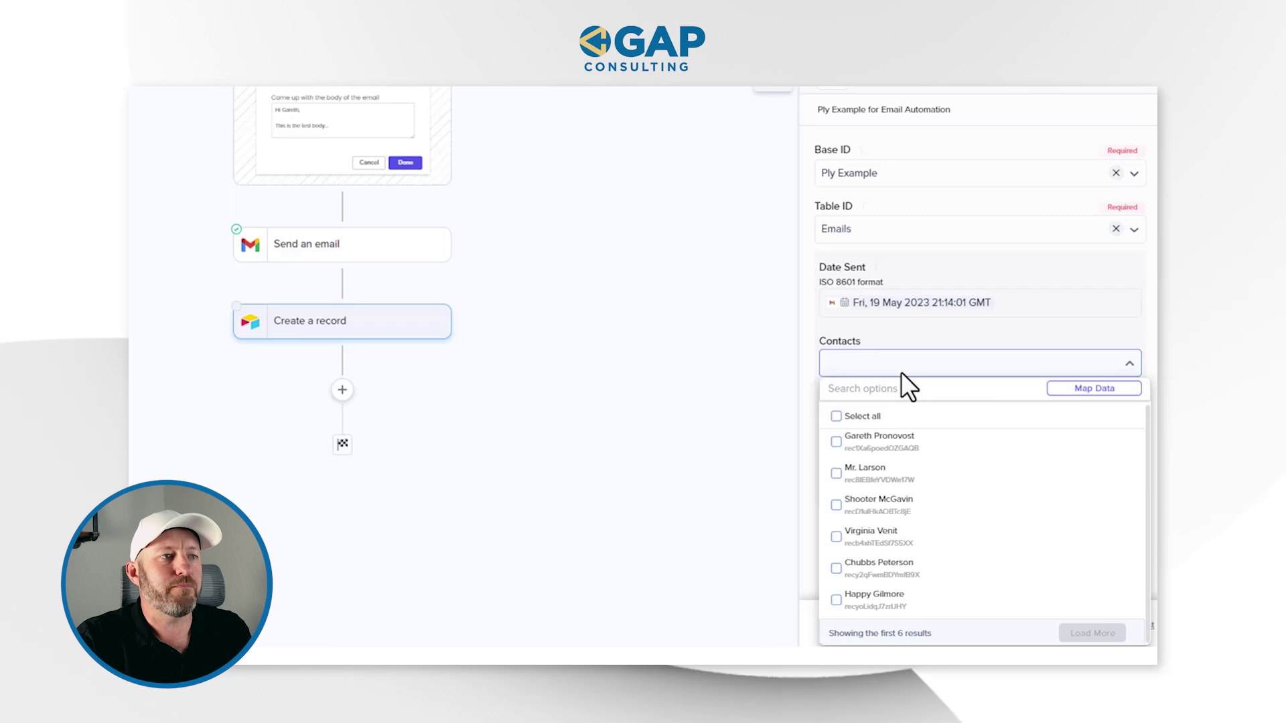
{"action": "left_click", "coordinate": [1070, 391]}
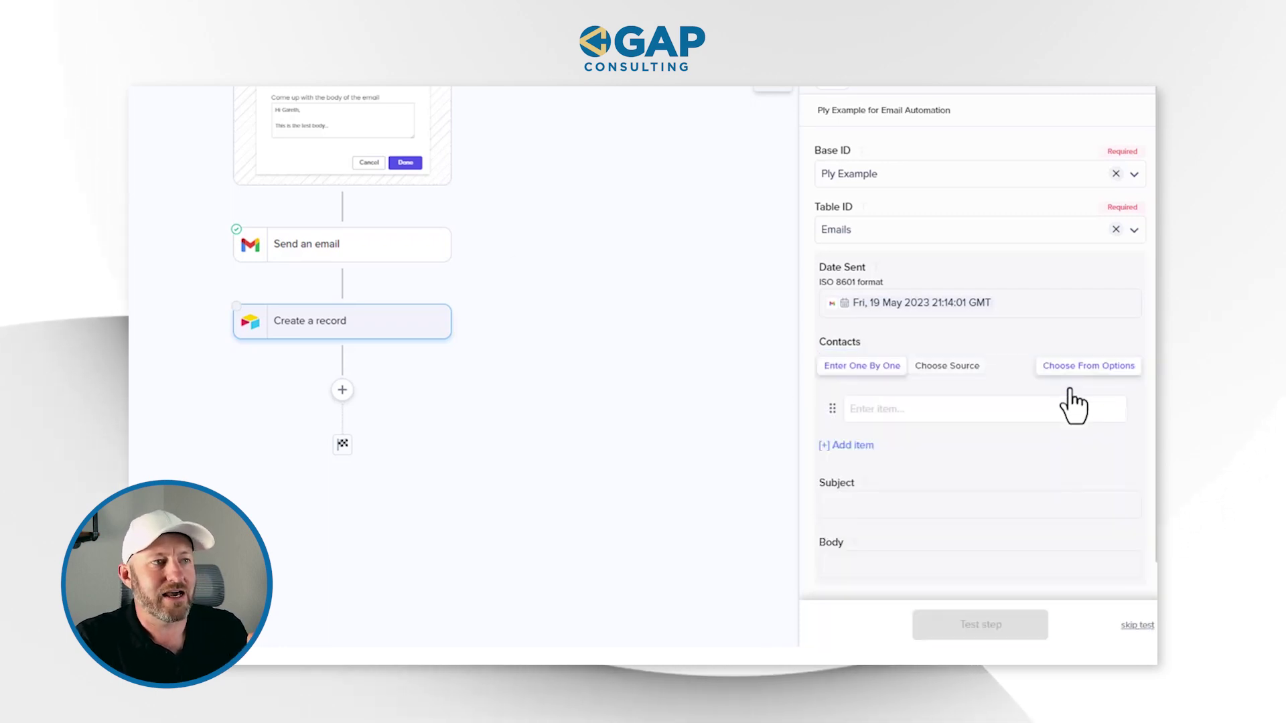
{"action": "left_click", "coordinate": [1002, 415]}
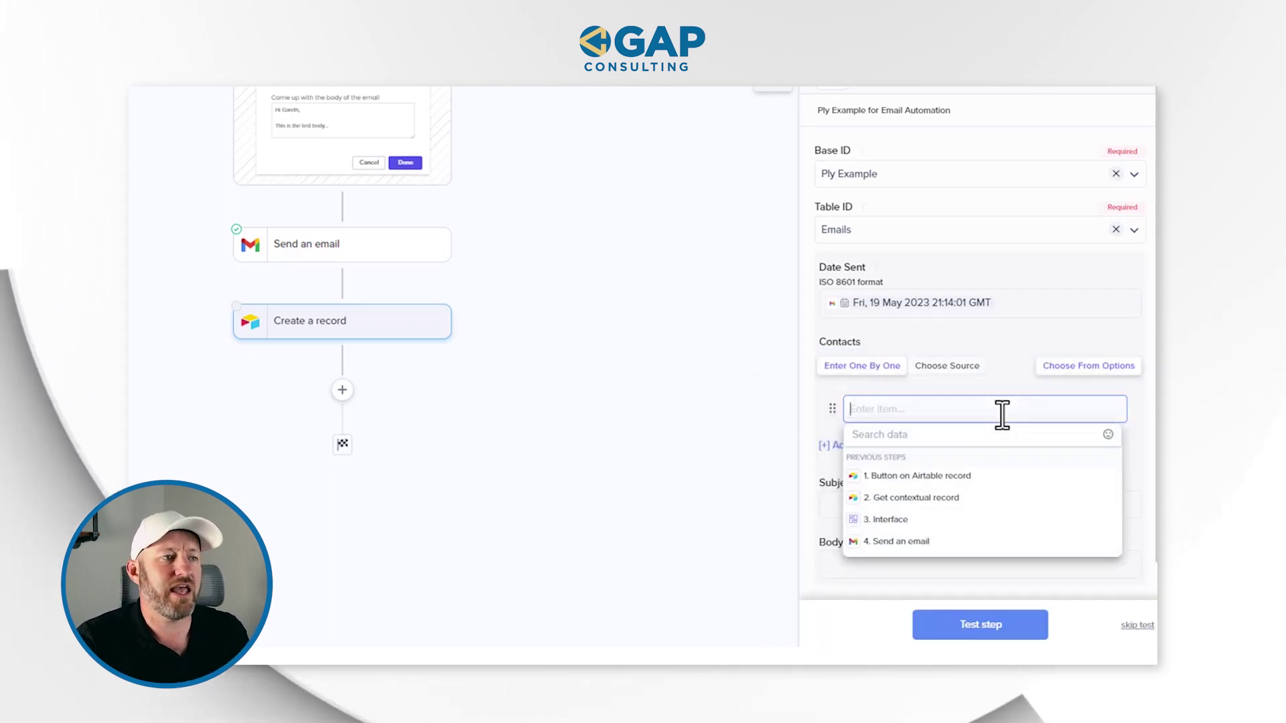
{"action": "left_click", "coordinate": [944, 499]}
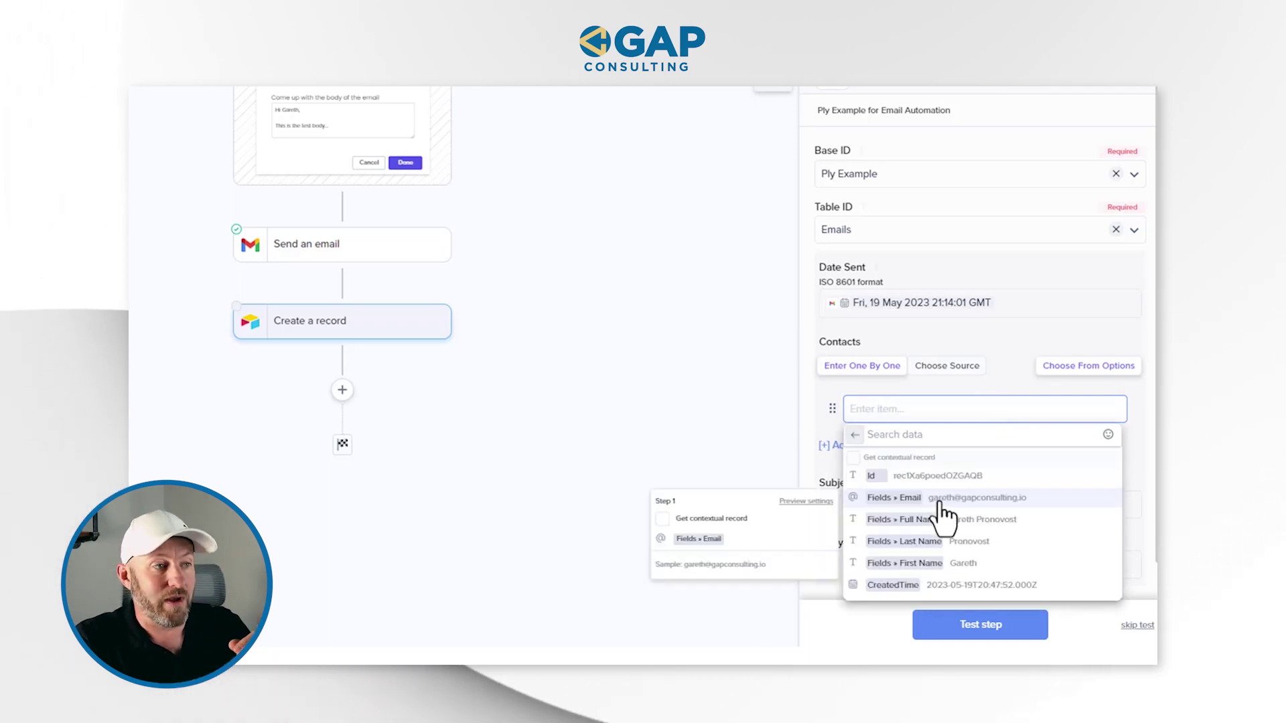
{"action": "left_click", "coordinate": [872, 477]}
- Map the record's Subject field to the "Come up with an Email Subject" answer from the Interface step
{"action": "left_click", "coordinate": [904, 499]}
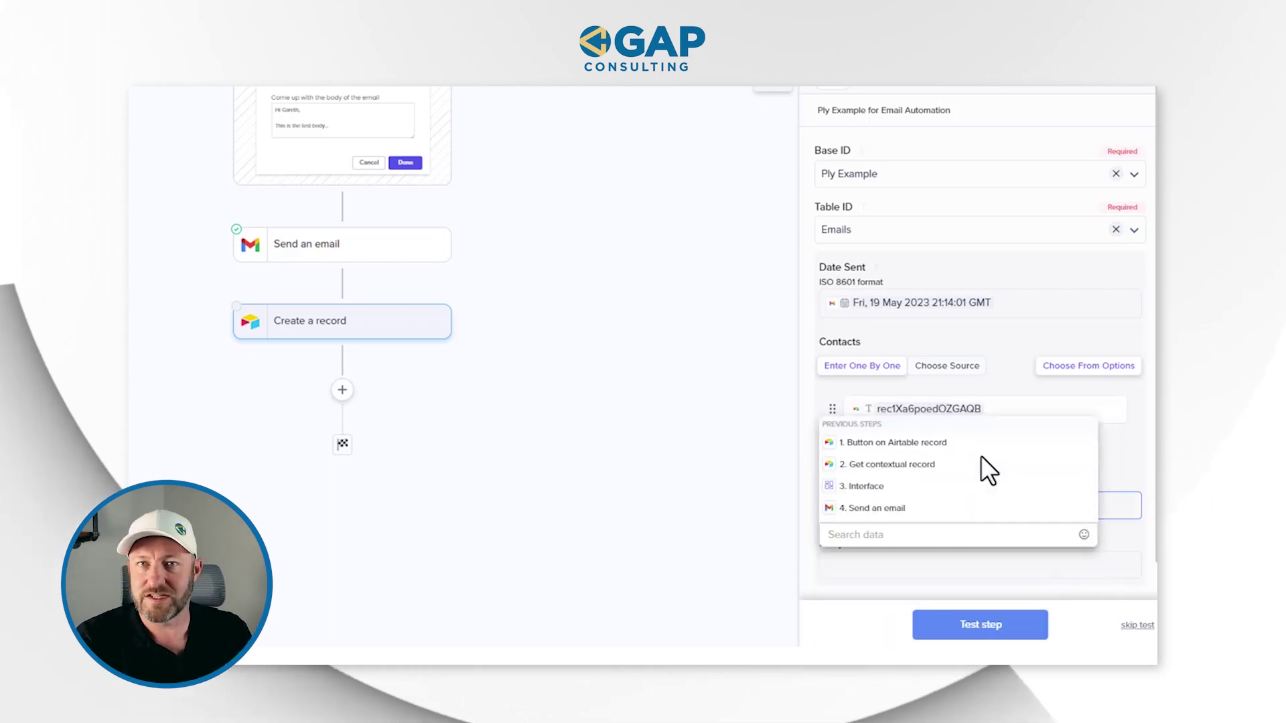
{"action": "left_click", "coordinate": [960, 453]}
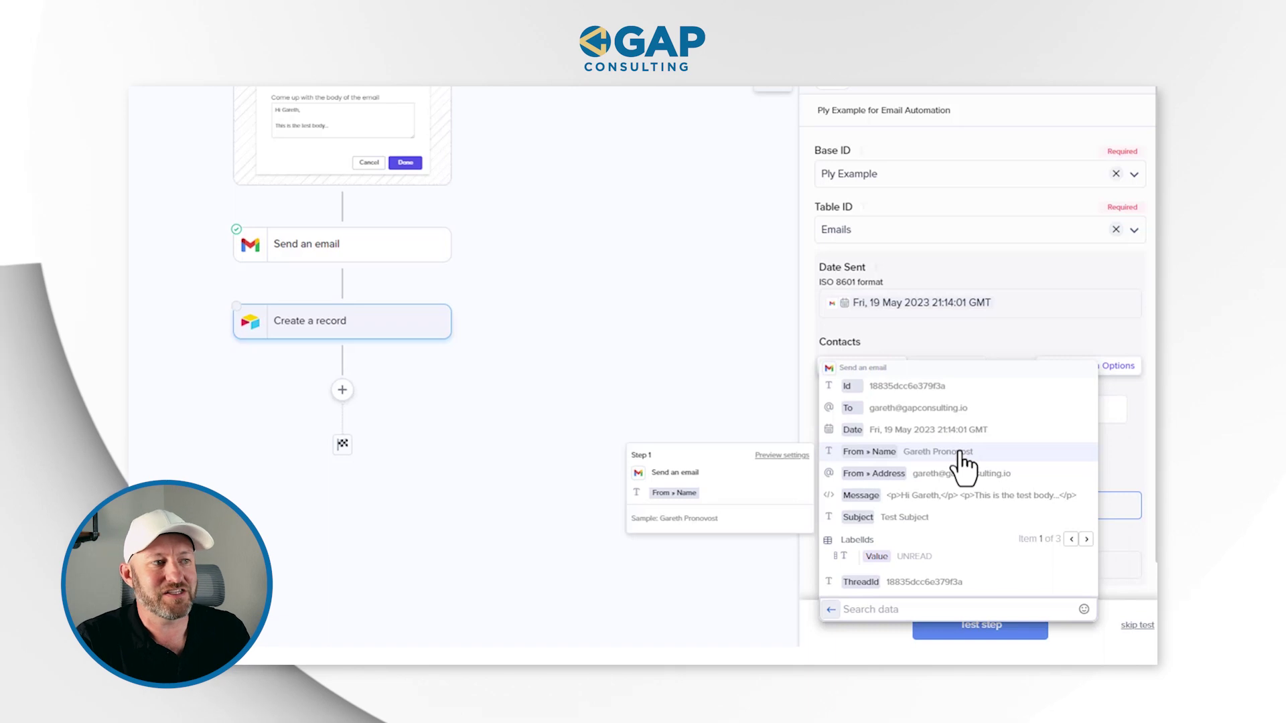
{"action": "left_click", "coordinate": [1118, 458]}
{"action": "left_click", "coordinate": [900, 507]}
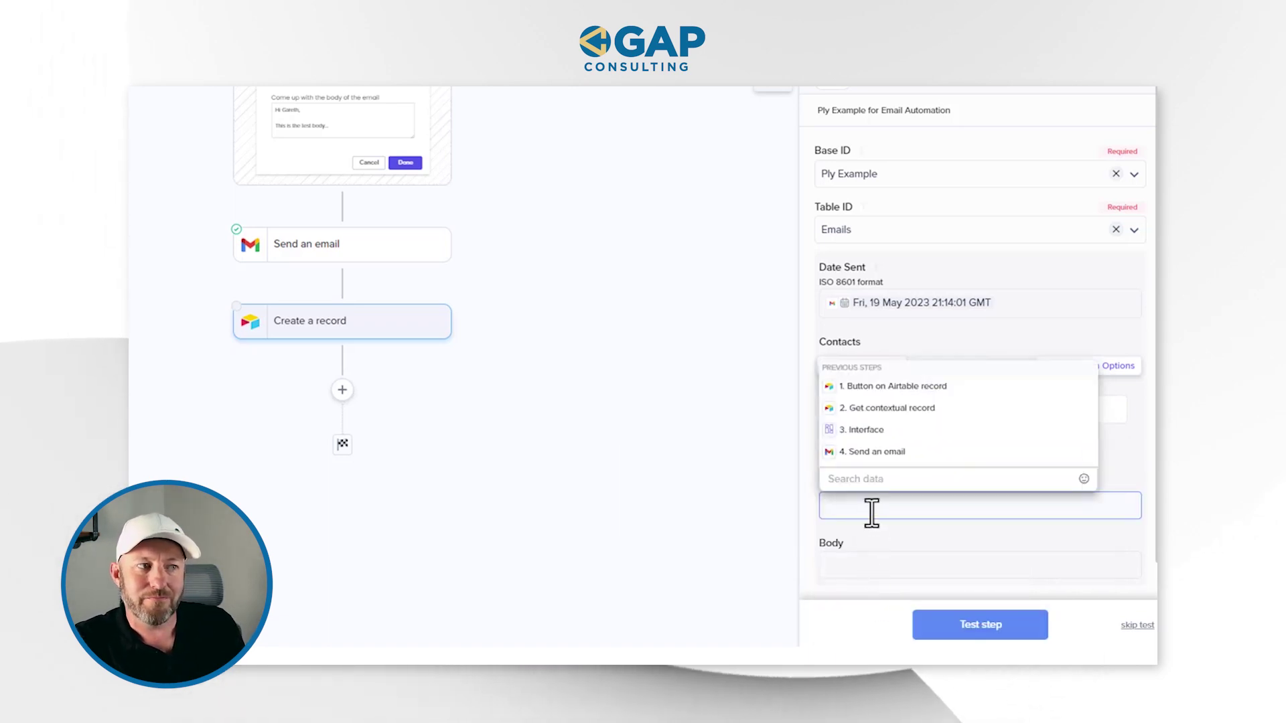
{"action": "left_click", "coordinate": [876, 431]}
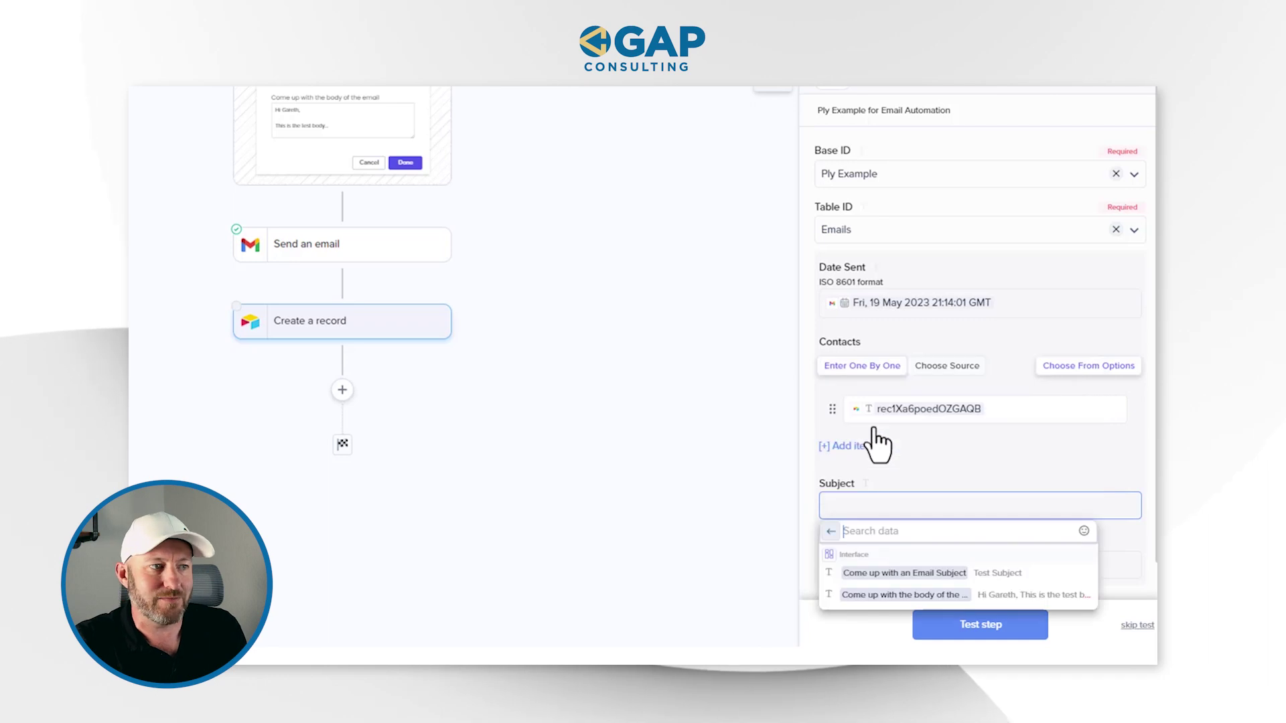
{"action": "left_click", "coordinate": [896, 573]}
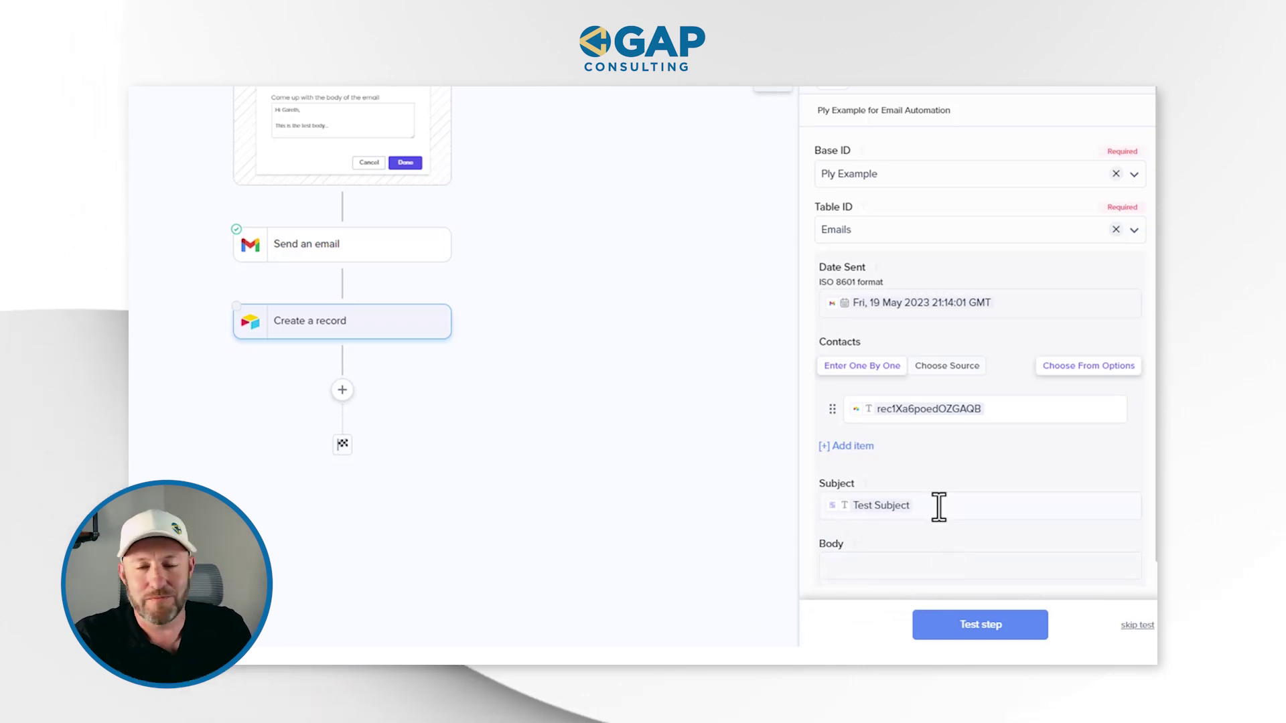
- Map the record's Body field to the Interface step's email body answer, test the Create a record step, and dismiss the test result
{"action": "left_click", "coordinate": [924, 564]}
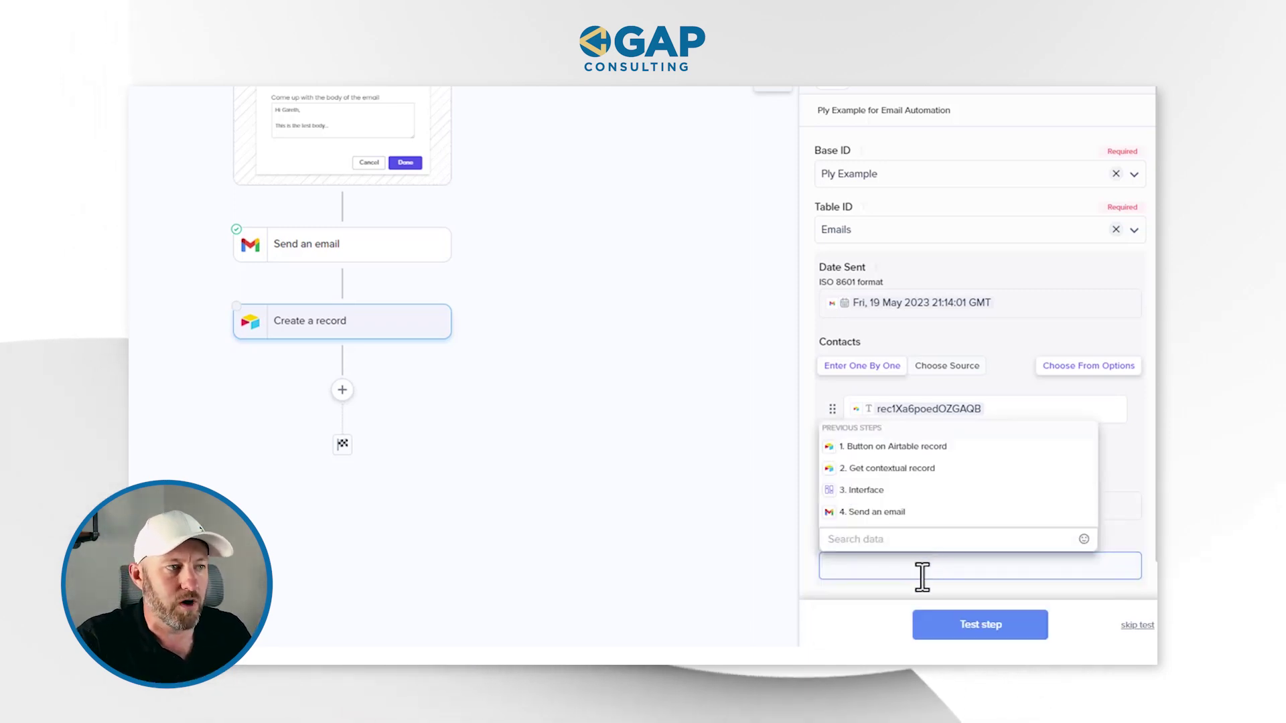
{"action": "left_click", "coordinate": [875, 495]}
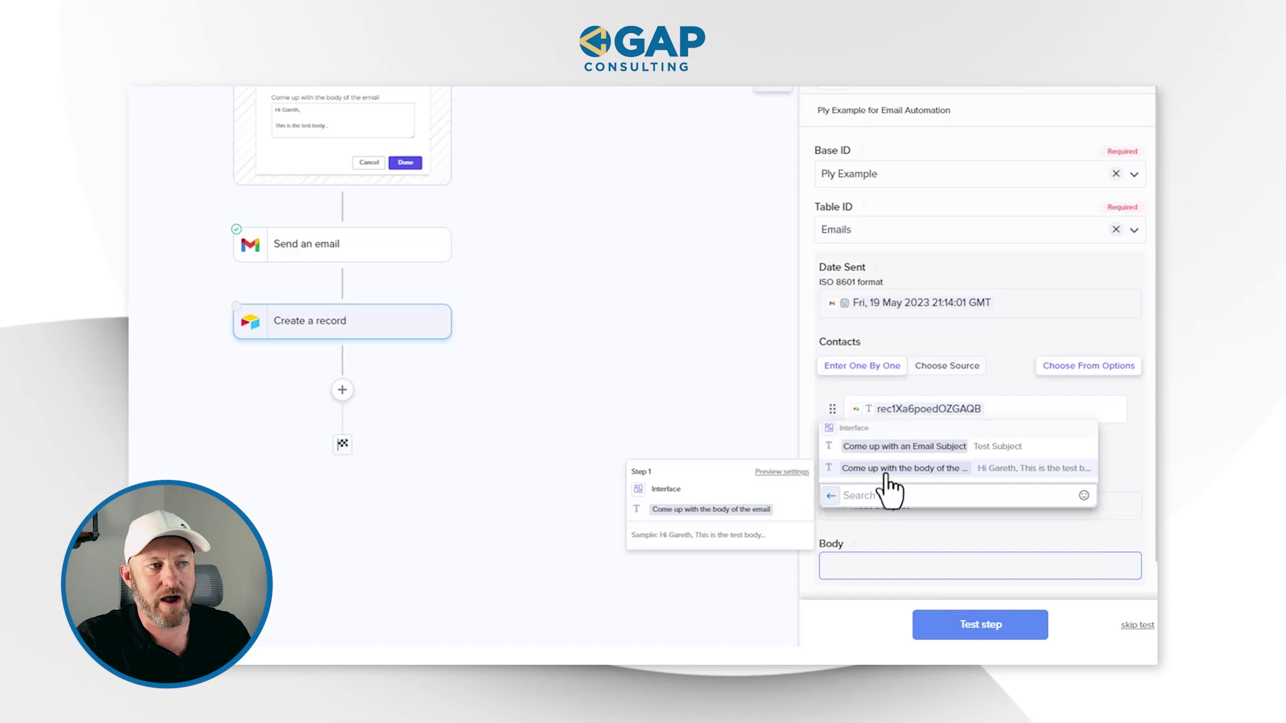
{"action": "left_click", "coordinate": [884, 469]}
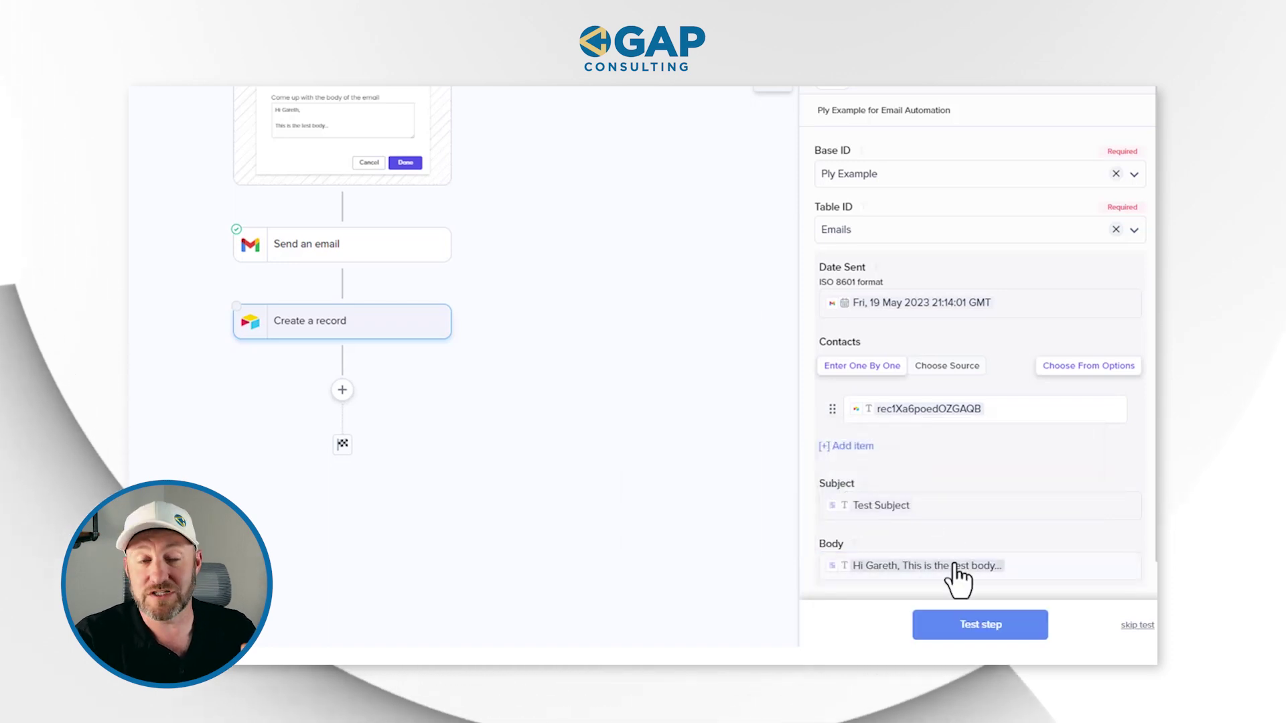
{"action": "left_click", "coordinate": [1005, 642]}
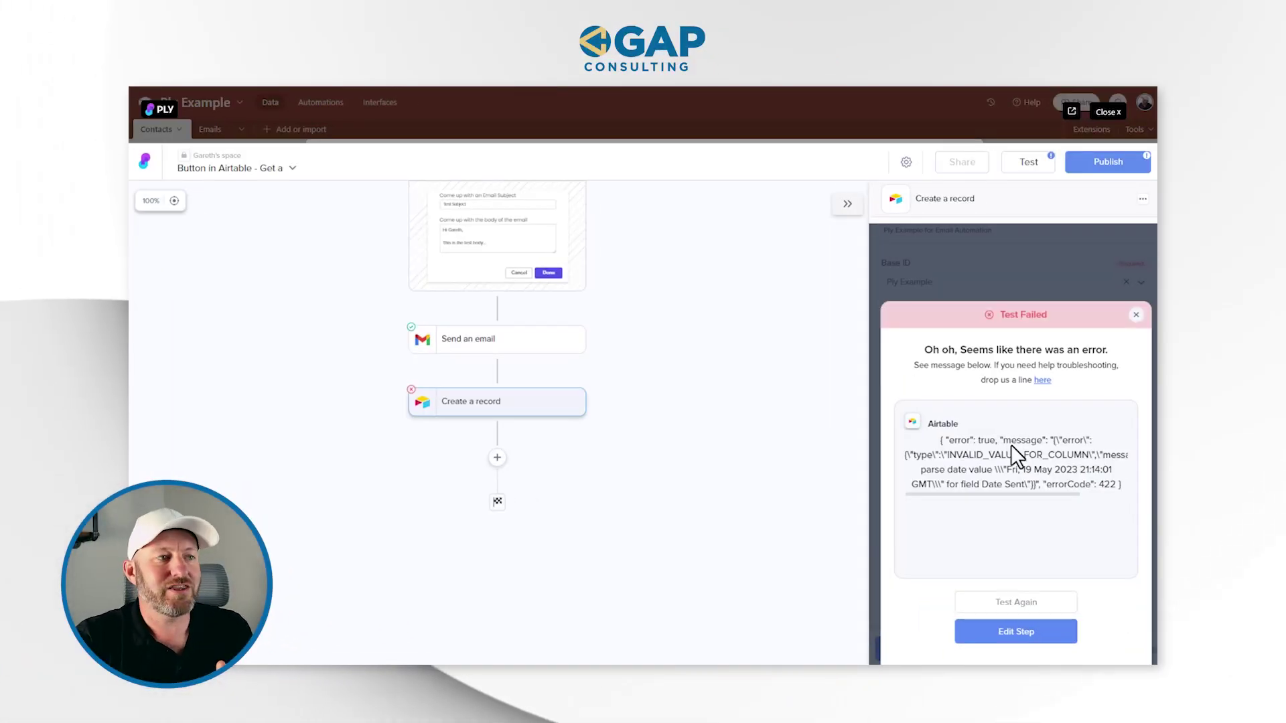
{"action": "left_click", "coordinate": [1136, 315]}
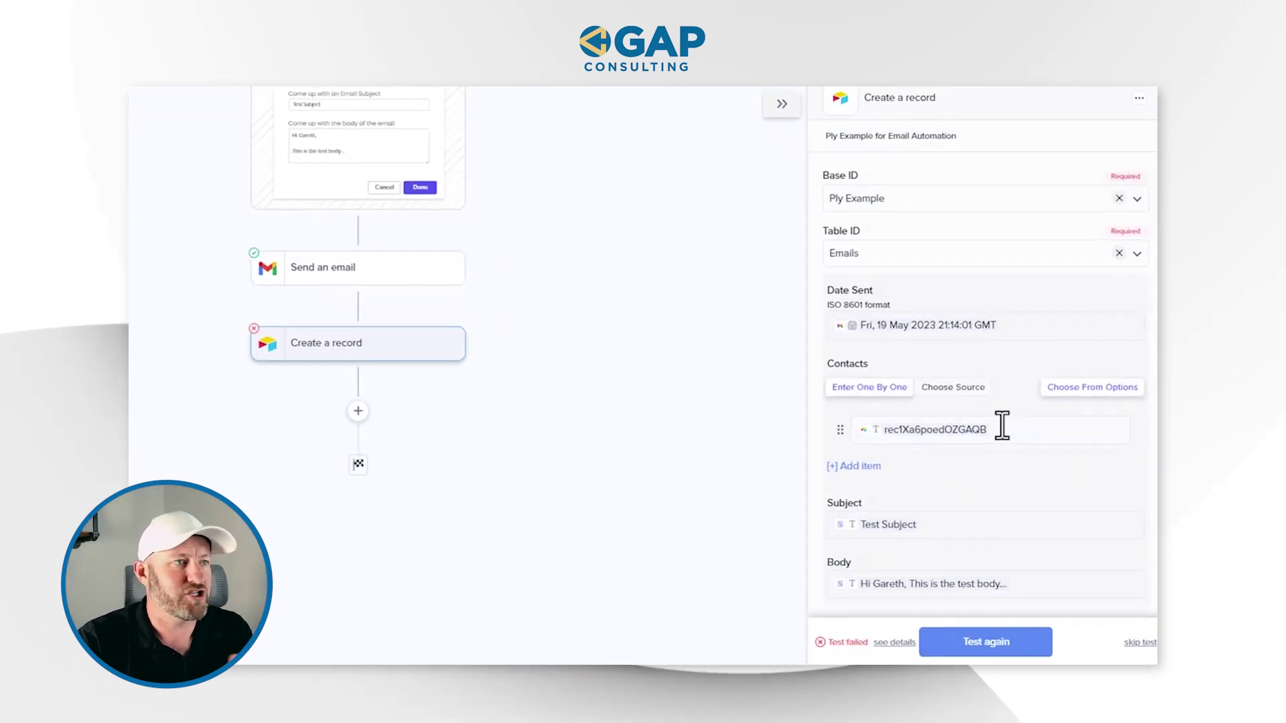
- Clear the Date Sent mapping in the Create a record step, test the step again, and leave the test result
{"action": "left_click", "coordinate": [1014, 335]}
{"action": "key", "text": "BackSpace"}
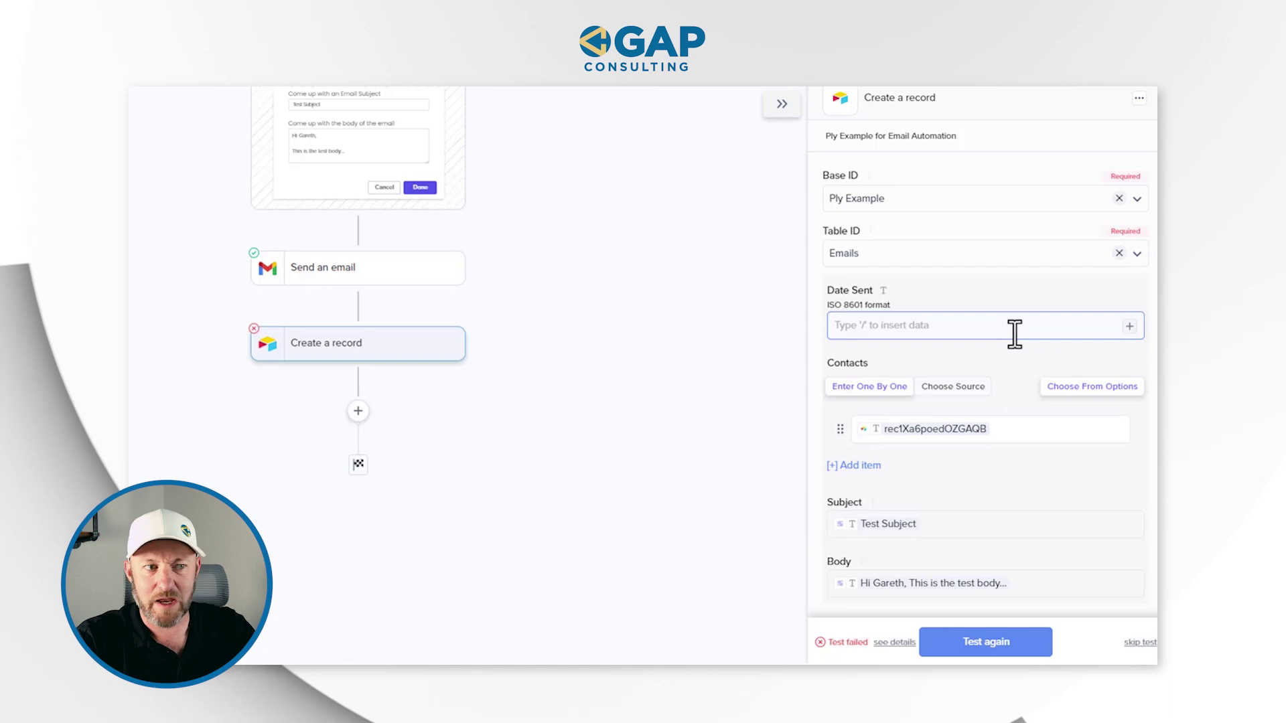
{"action": "left_click", "coordinate": [988, 643]}
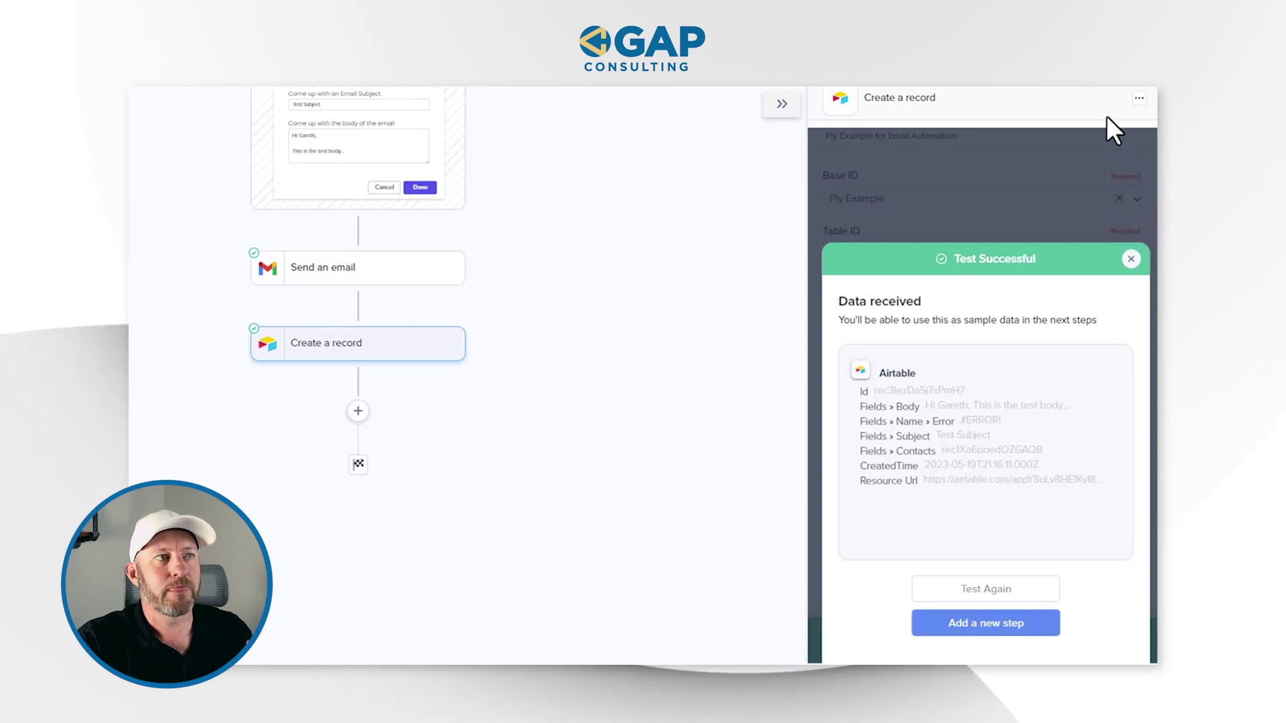
{"action": "left_click", "coordinate": [1083, 124]}
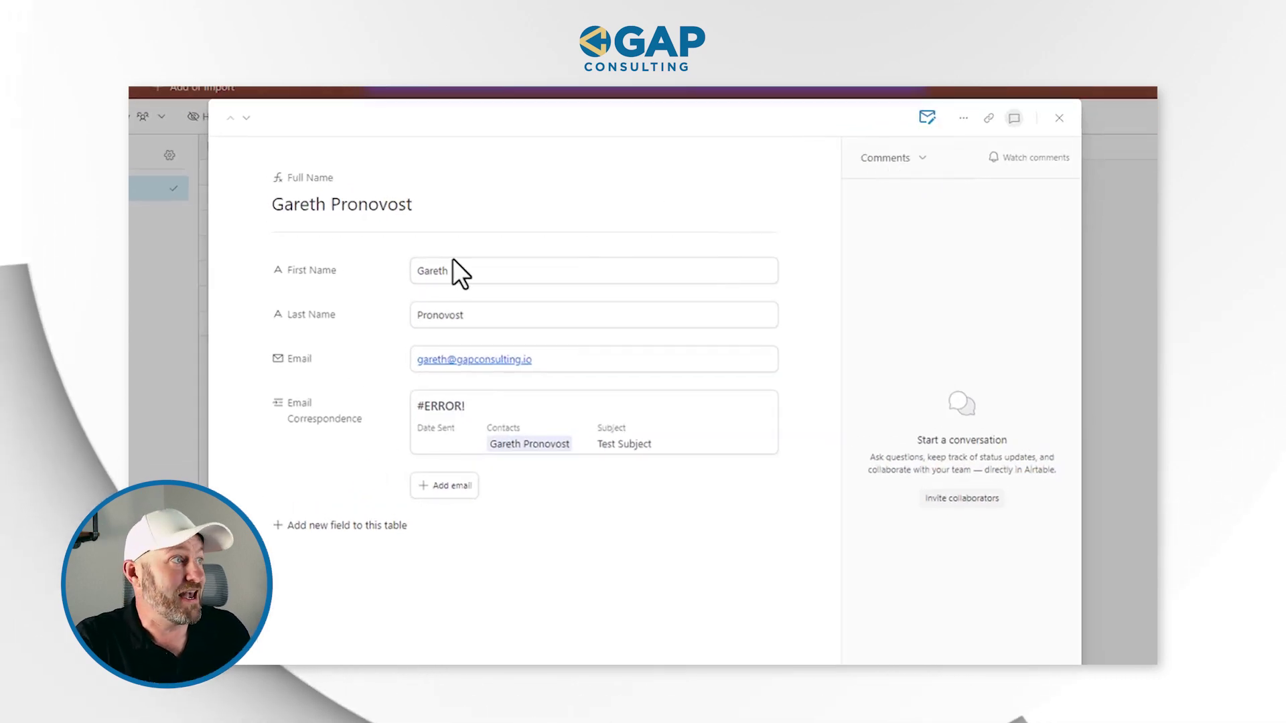
- Run Send Email from the open contact record with subject "Test #2" and "here's another test..." below the greeting, and submit it
{"action": "left_click", "coordinate": [927, 118]}
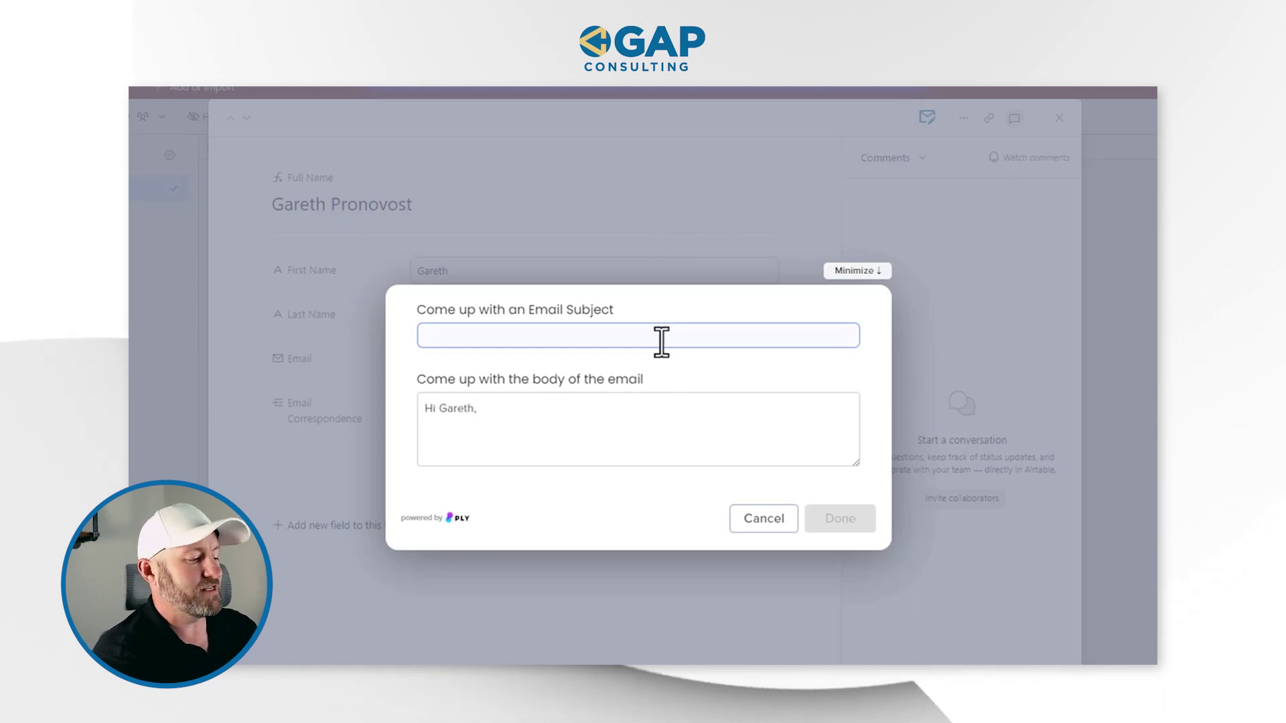
{"action": "type", "text": "Test #2"}
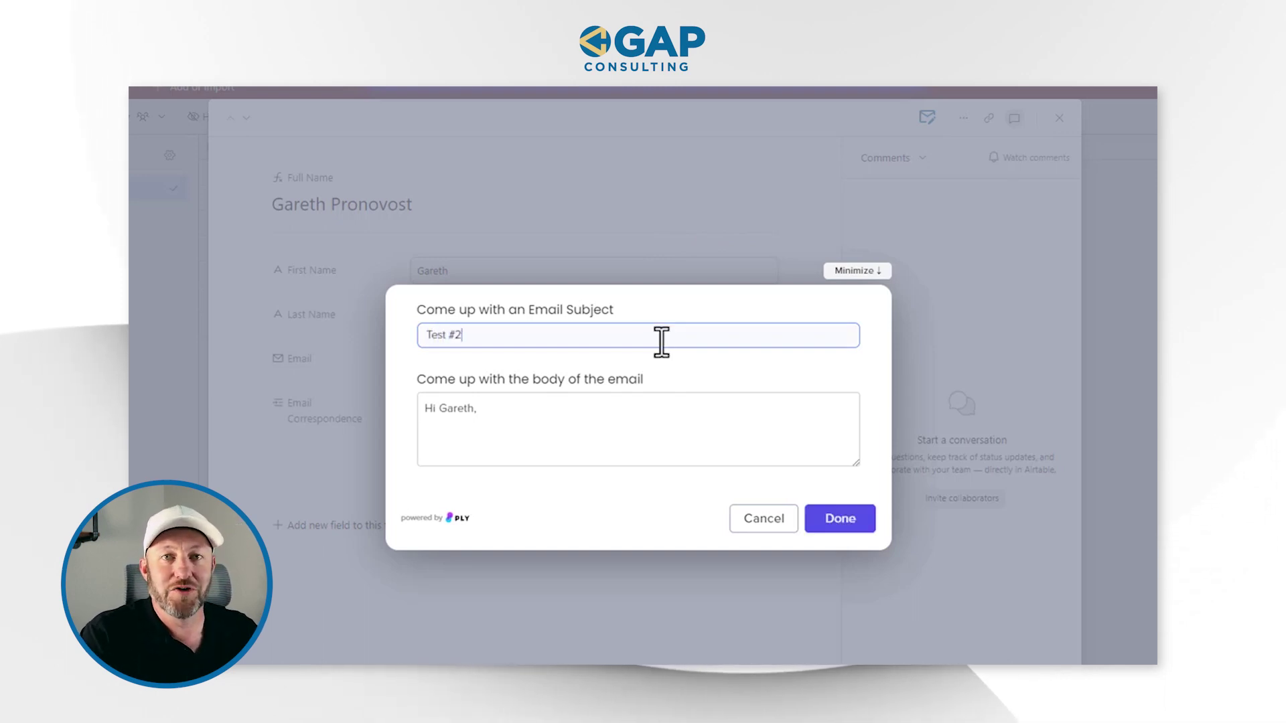
{"action": "left_click", "coordinate": [545, 411]}
{"action": "key", "text": "Return"}
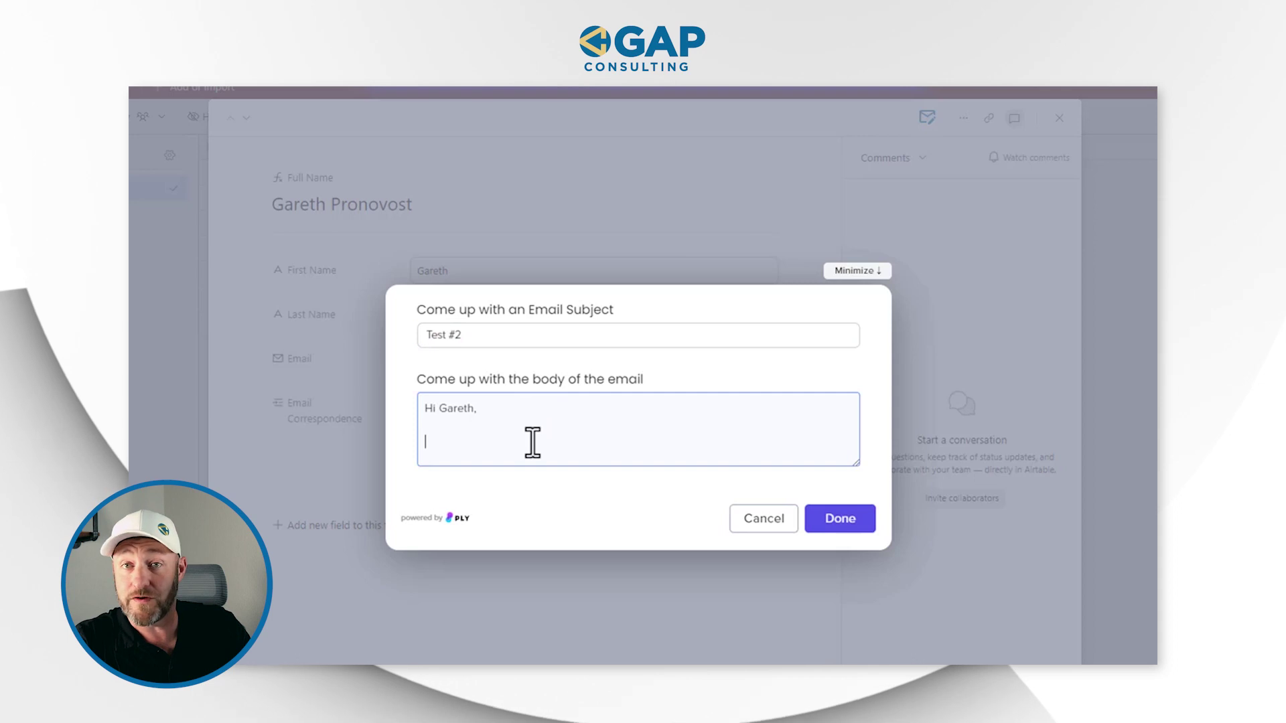
{"action": "key", "text": "Return"}
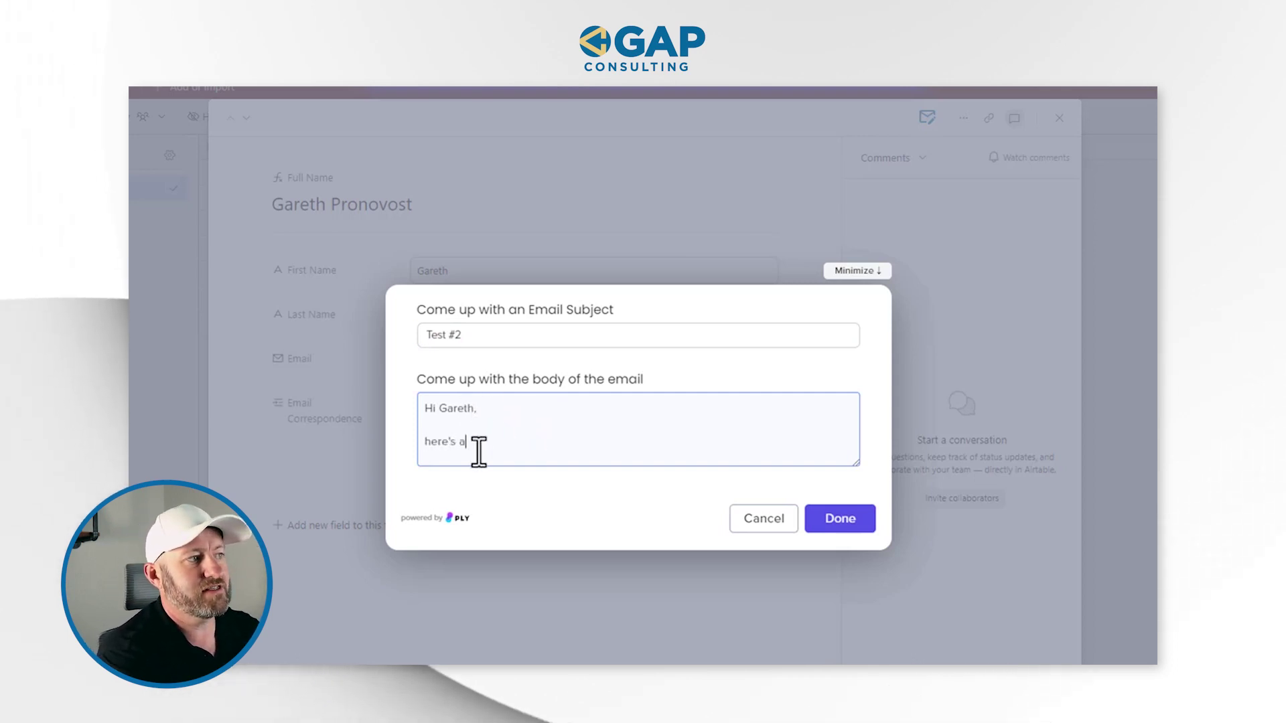
{"action": "type", "text": "here's another test..."}
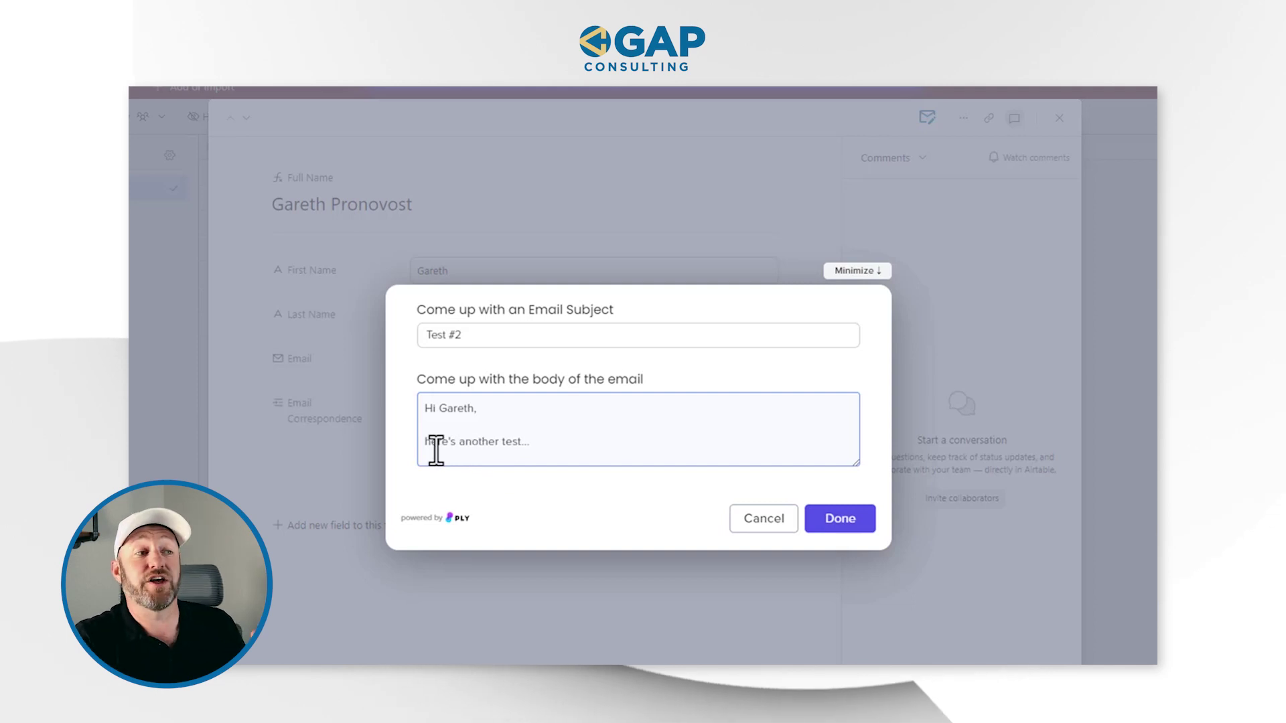
{"action": "left_click", "coordinate": [841, 522]}
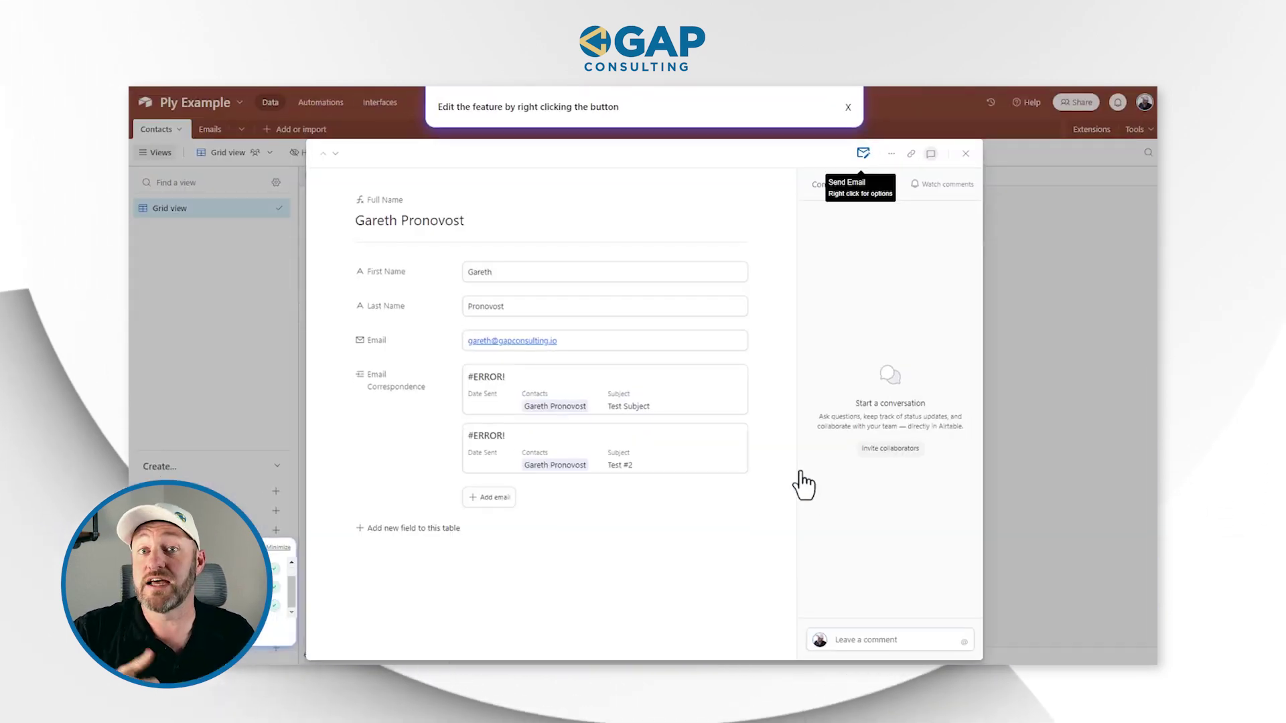
- Close the contact record and set Date Sent to 5/19/2023 for the "Test Subject" and "Test #2" records in the Emails table
{"action": "left_click", "coordinate": [1046, 296]}
{"action": "left_click", "coordinate": [209, 130]}
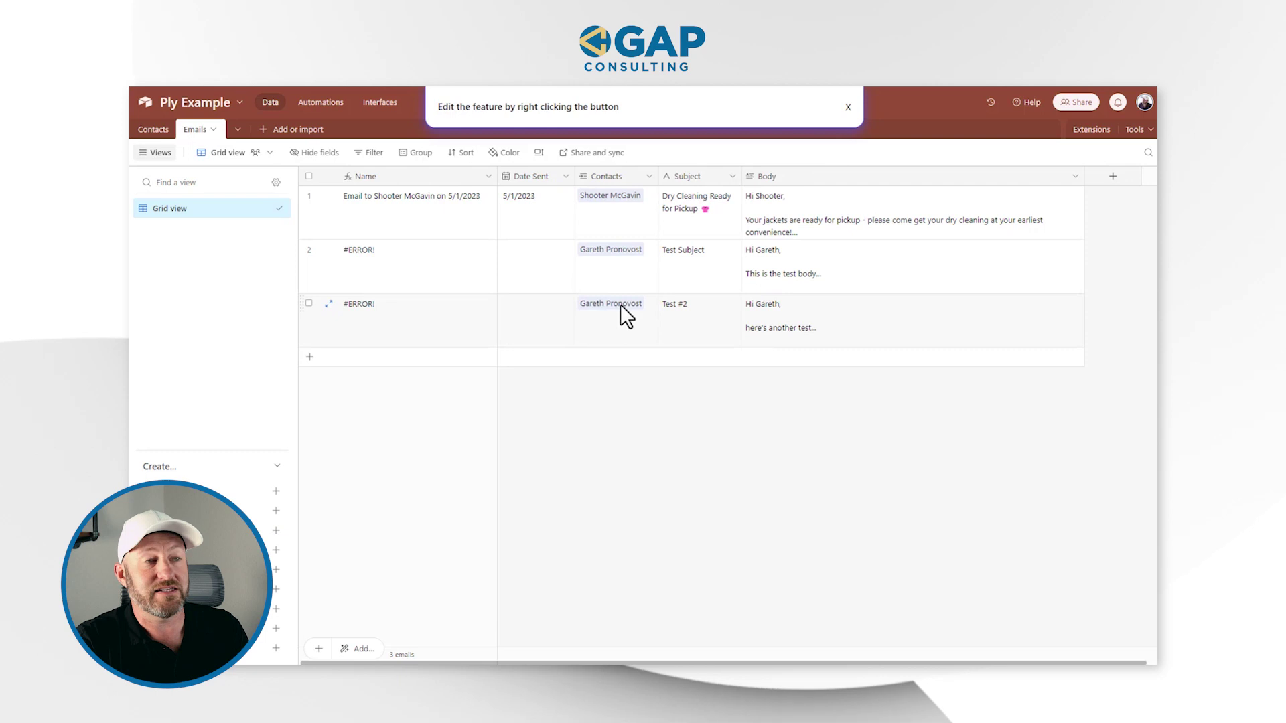
{"action": "left_click", "coordinate": [380, 305]}
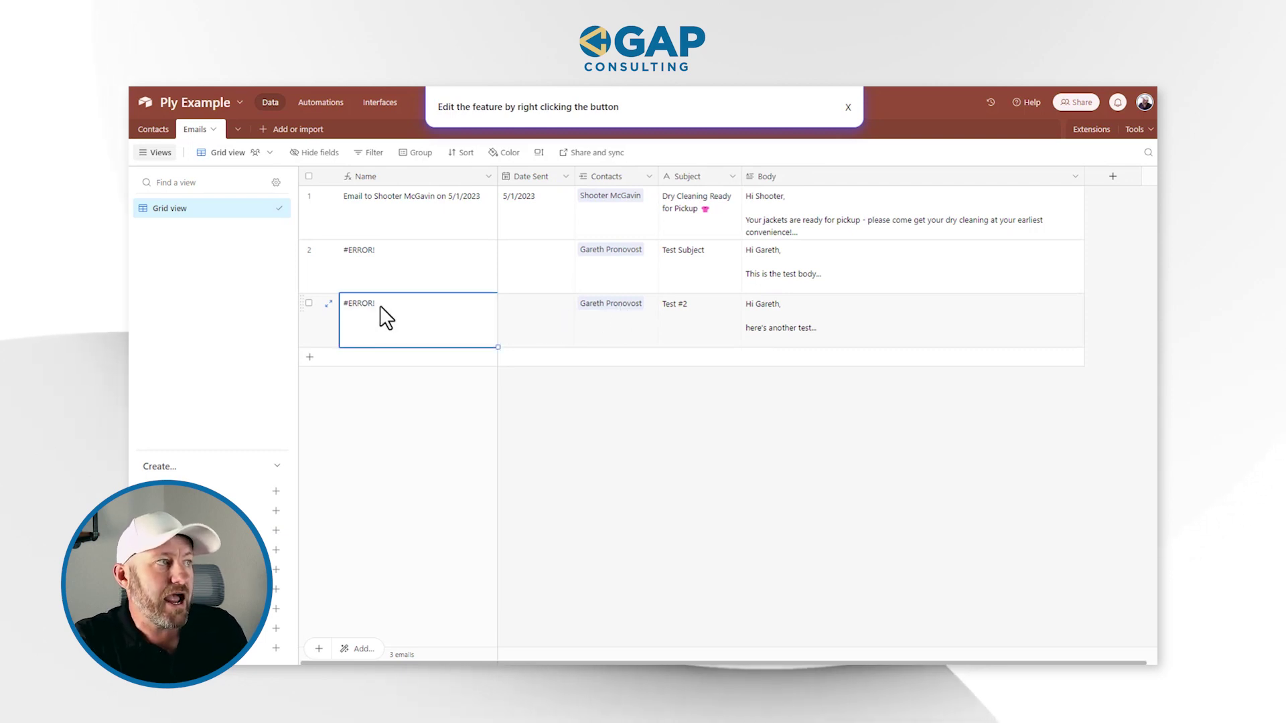
{"action": "left_click", "coordinate": [535, 263]}
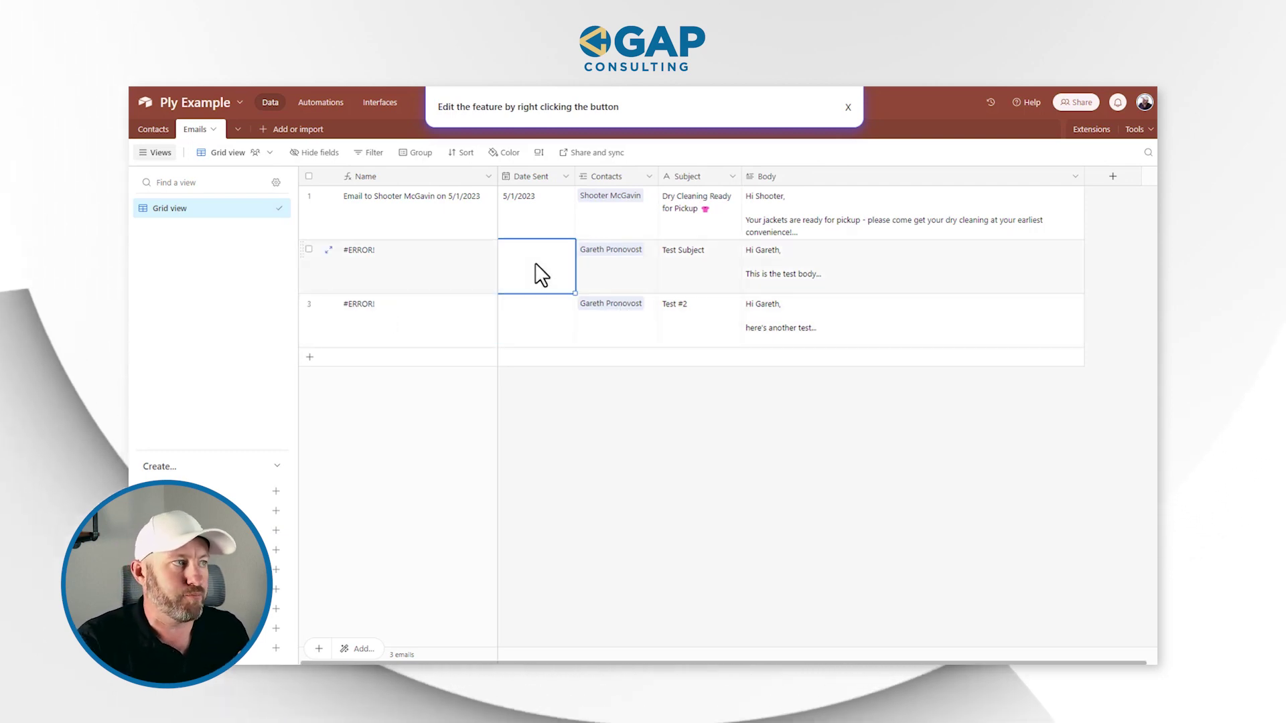
{"action": "left_click", "coordinate": [536, 264]}
{"action": "left_click", "coordinate": [573, 395]}
{"action": "double_click", "coordinate": [543, 331]}
{"action": "left_click", "coordinate": [573, 442]}
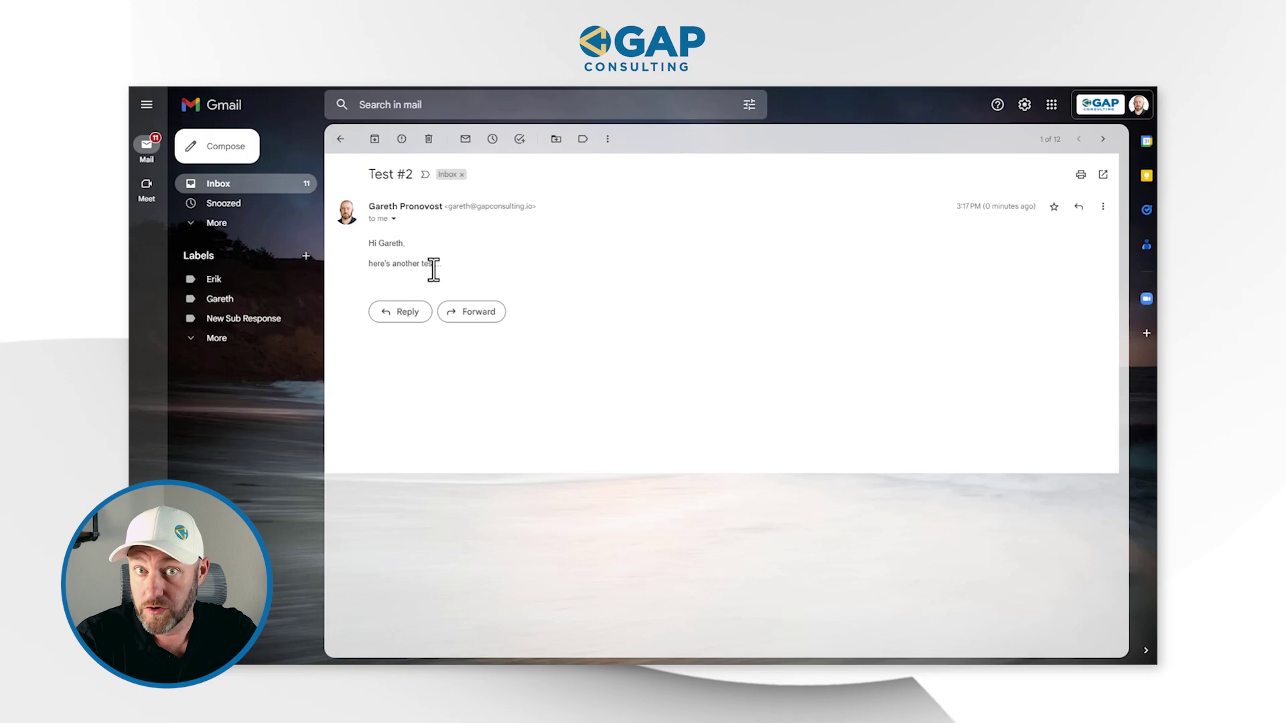
- Return to Airtable's Contacts table, expand the fourth contact's record, and open its Send Email form
{"action": "left_click", "coordinate": [1103, 140]}
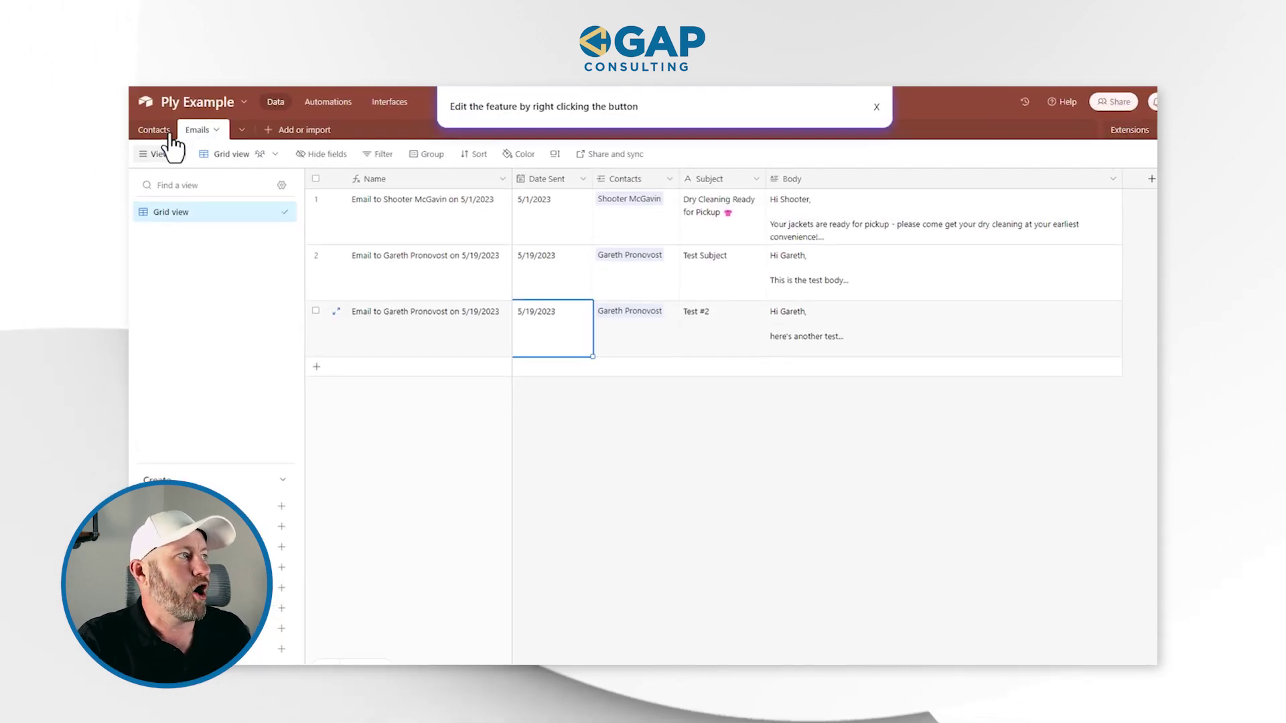
{"action": "left_click", "coordinate": [159, 132]}
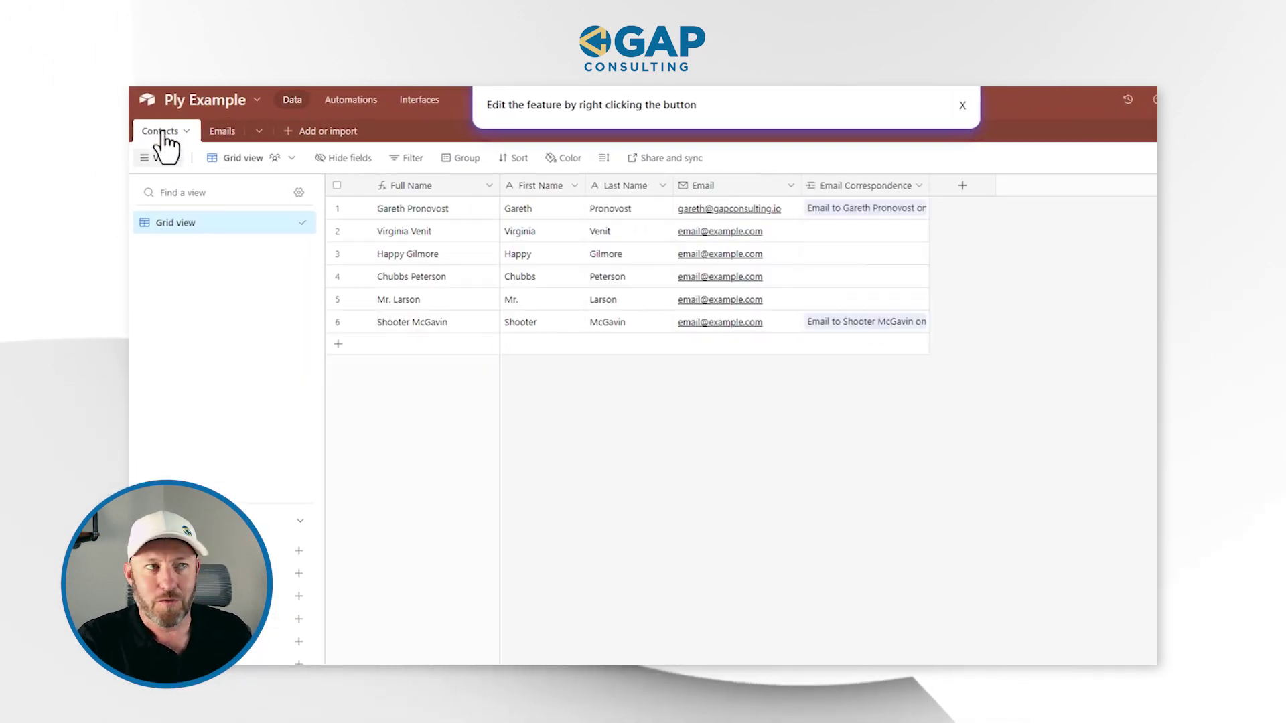
{"action": "left_click", "coordinate": [410, 287]}
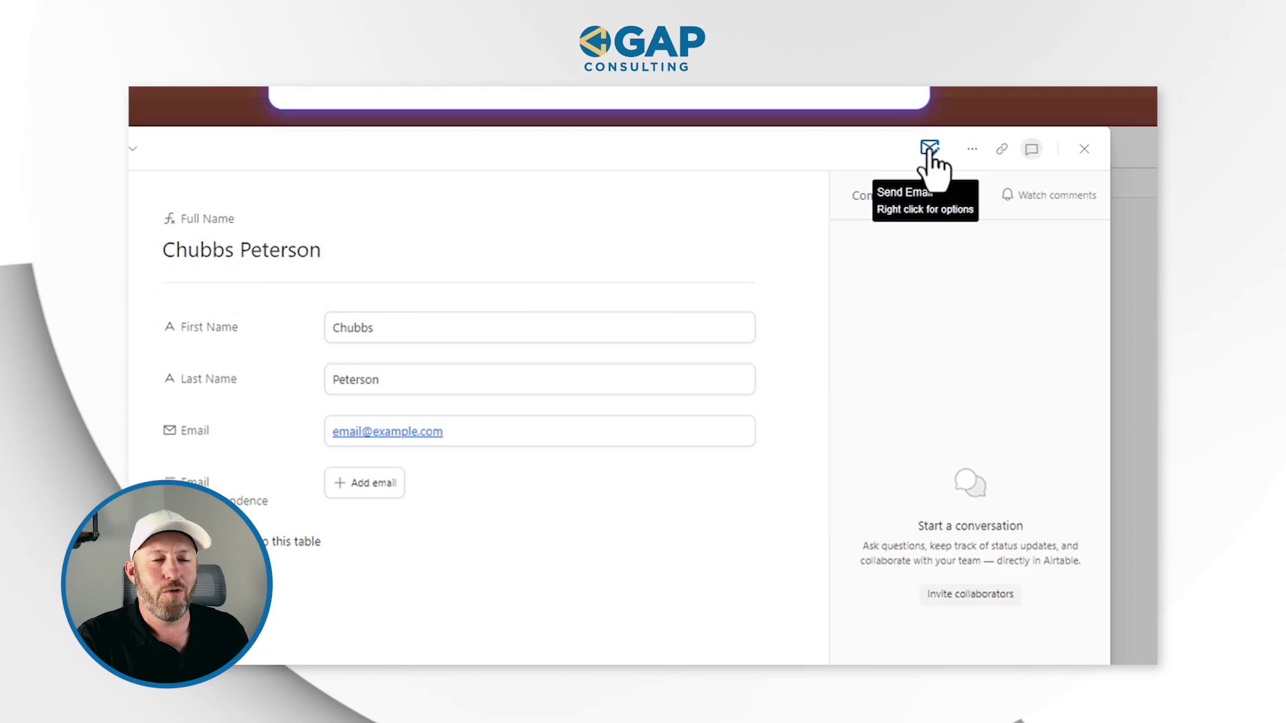
{"action": "left_click", "coordinate": [930, 147]}
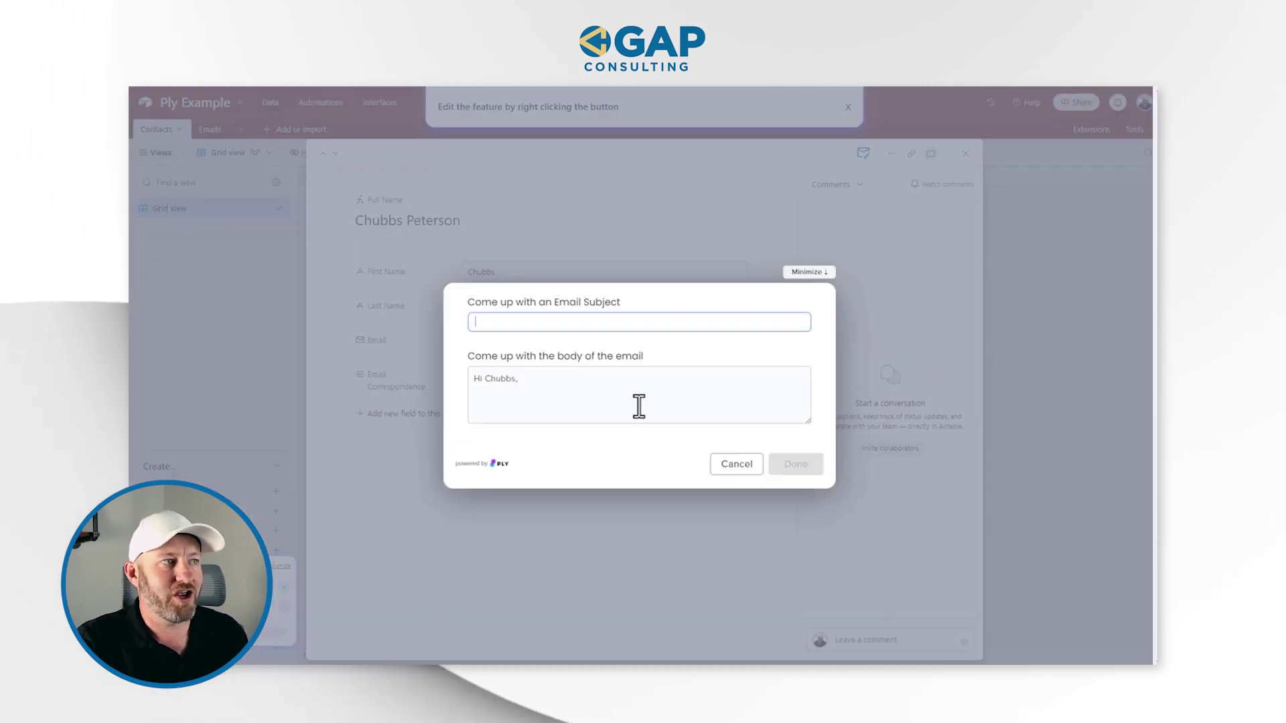